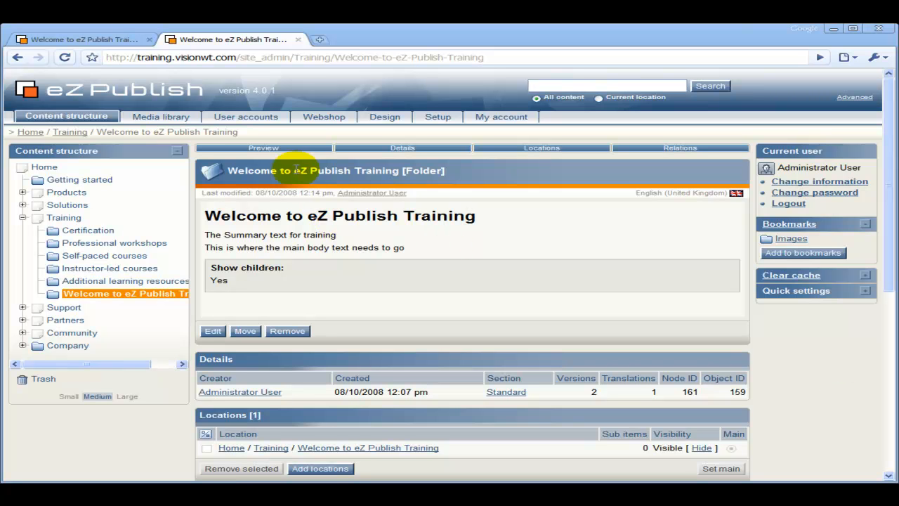
- View the Welcome to eZ Publish Training folder on the public site, then open it for editing in admin
left_click(96, 42)
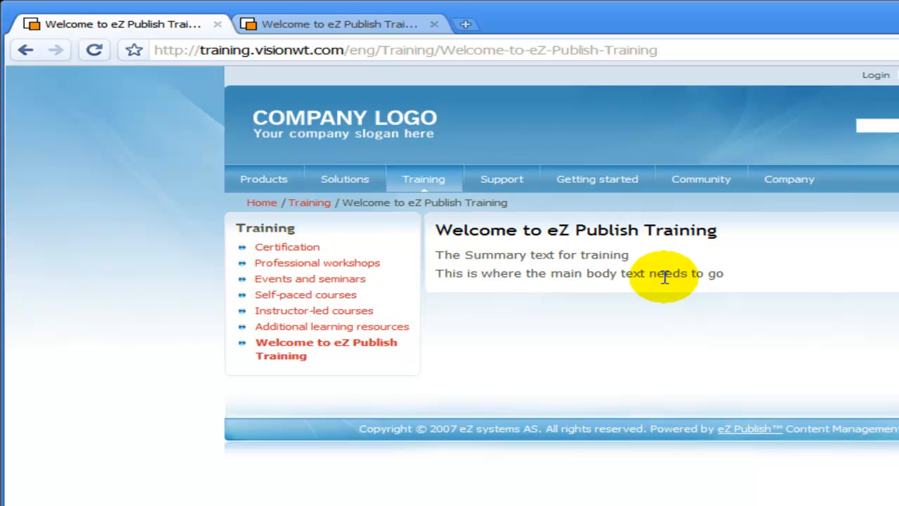
left_click(316, 25)
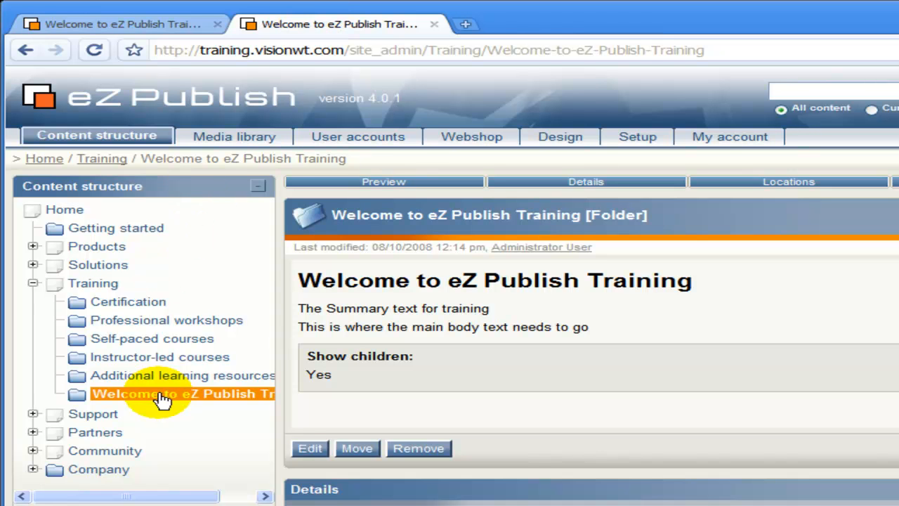
left_click(316, 452)
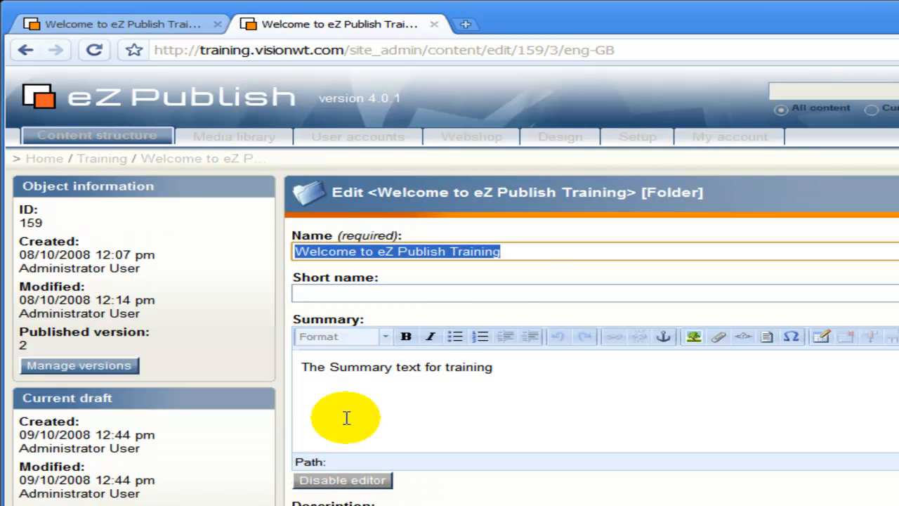
- Enlarge the folder's Description editor by dragging its bottom-right resize corner
left_click(523, 250)
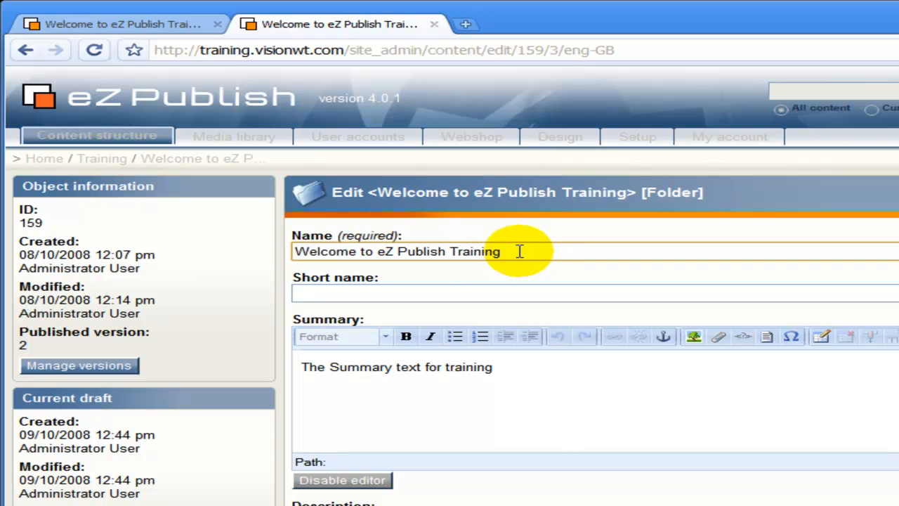
scroll(433, 322, "down", 3)
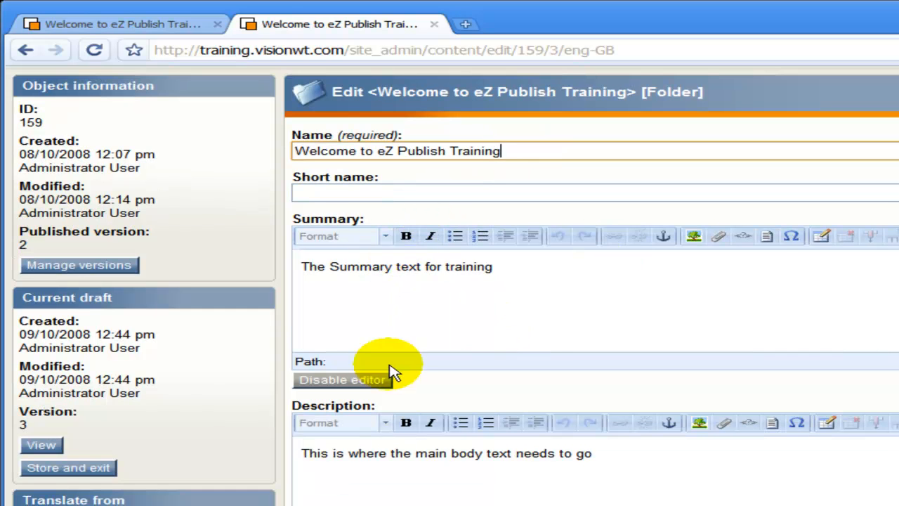
scroll(383, 460, "down", 3)
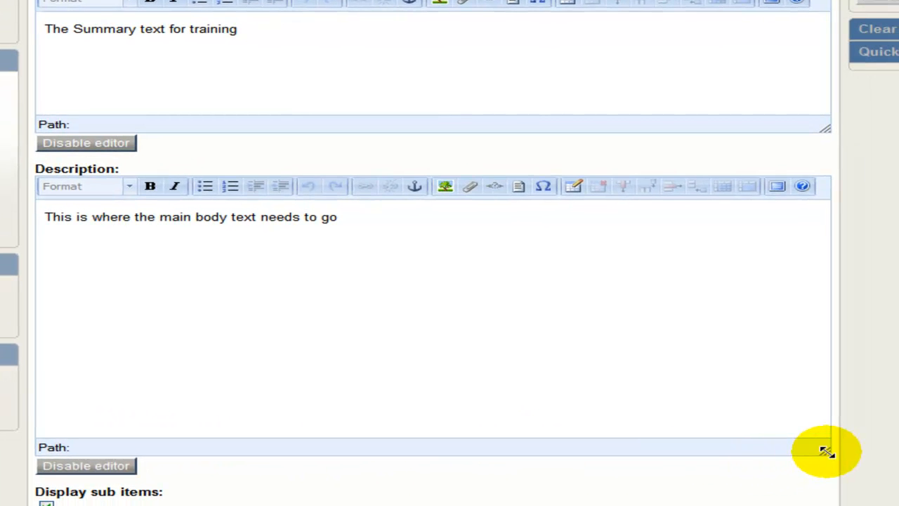
left_click_drag(825, 451, 798, 406)
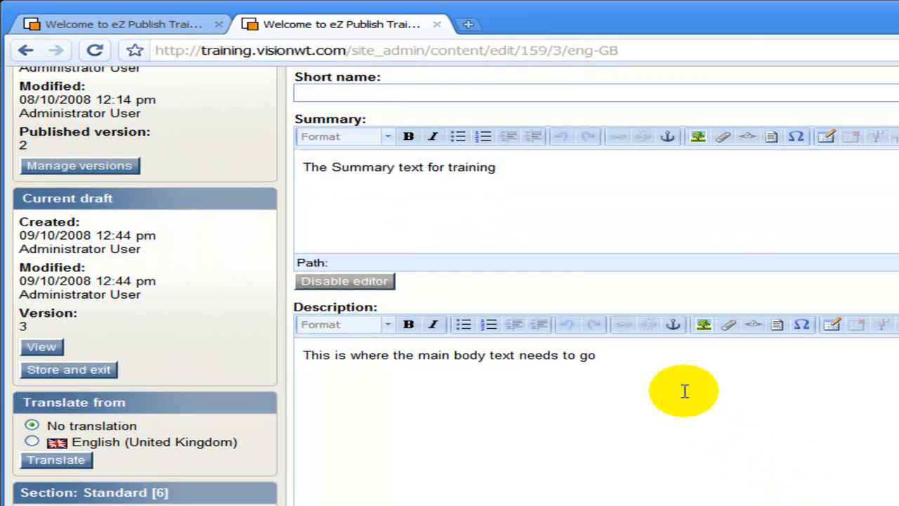
- Delete the placeholder text from the Description field
left_click(350, 224)
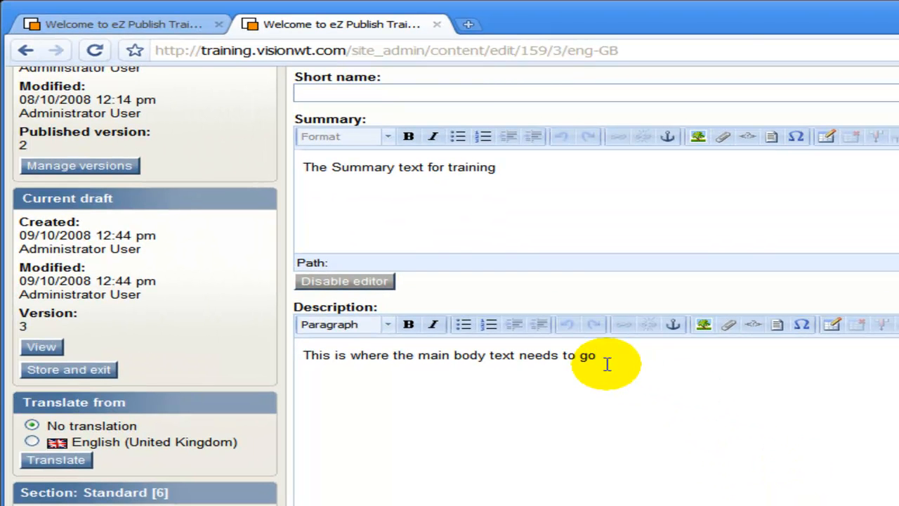
left_click_drag(604, 363, 275, 353)
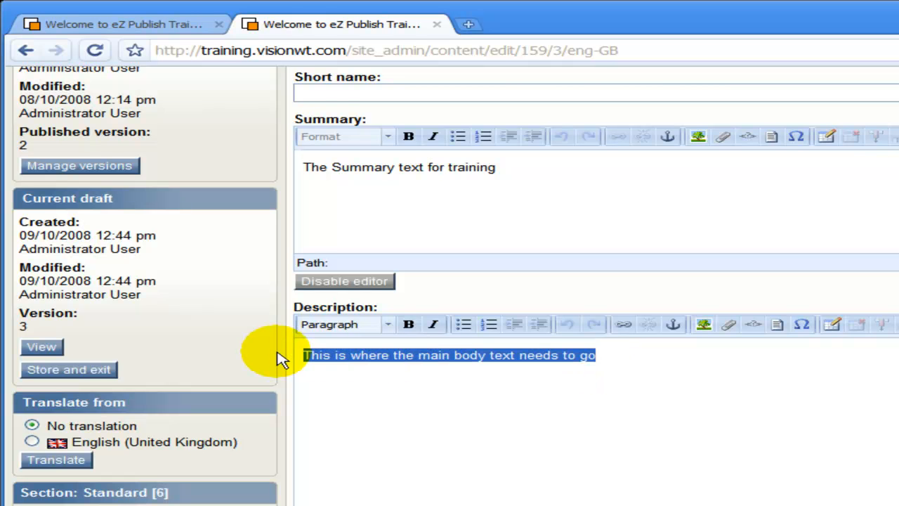
key("BackSpace")
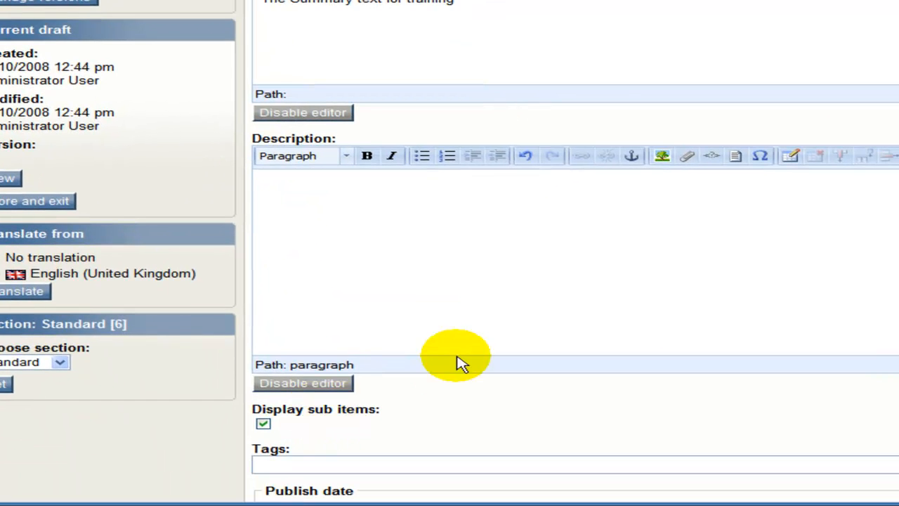
- Paste the OE Training notes text about eZ Publish into the empty Description
left_click(465, 504)
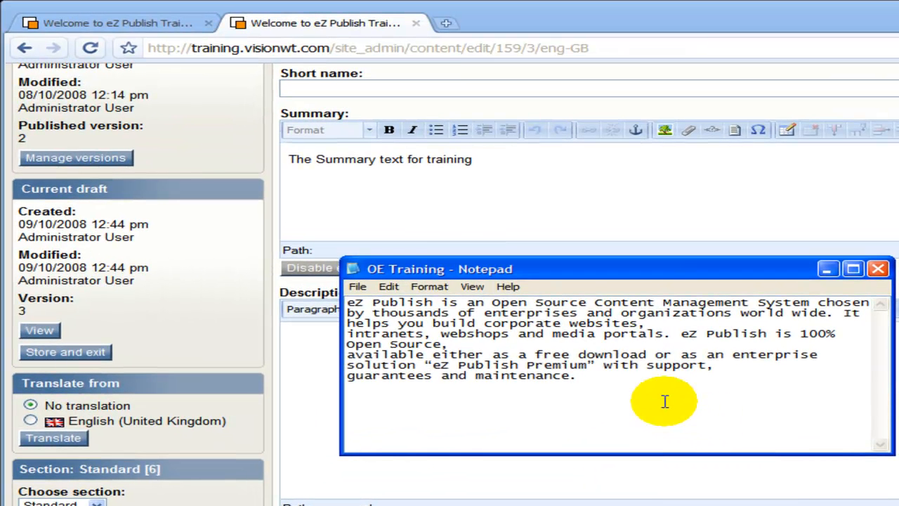
left_click_drag(654, 275, 290, 154)
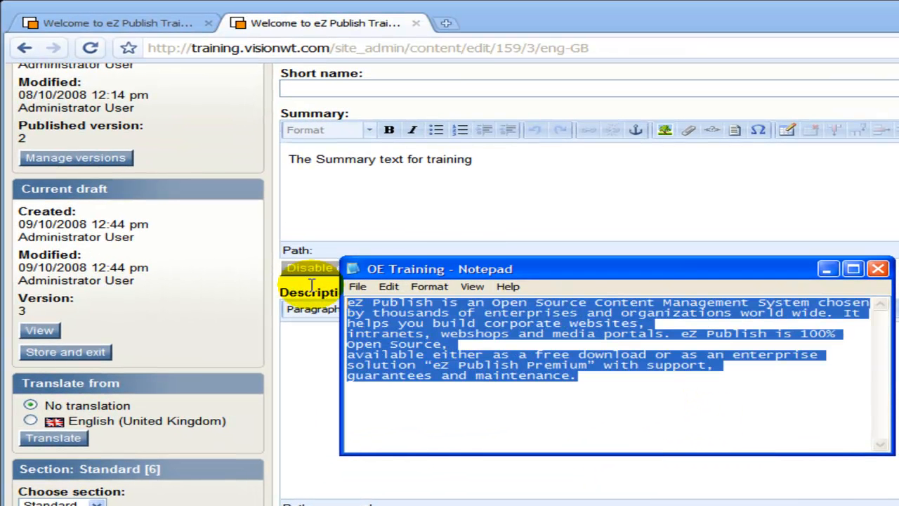
left_click(827, 269)
left_click(516, 364)
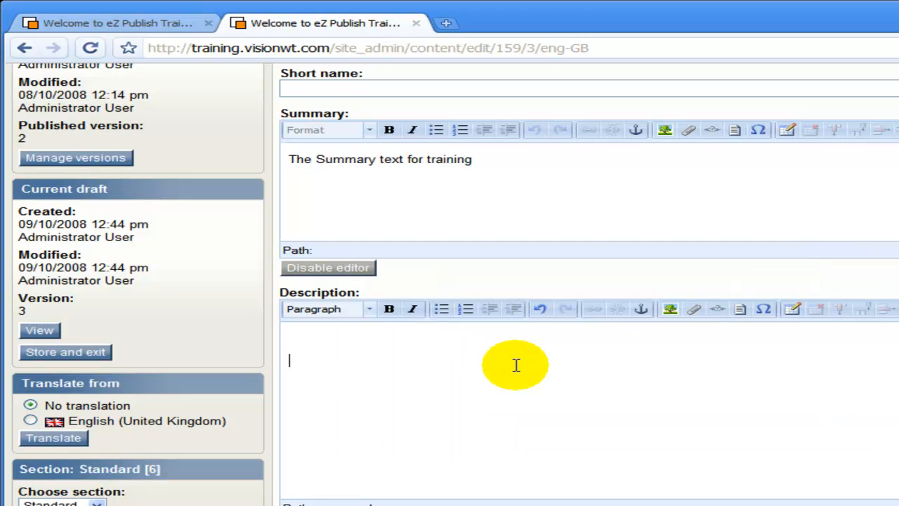
left_click(484, 339)
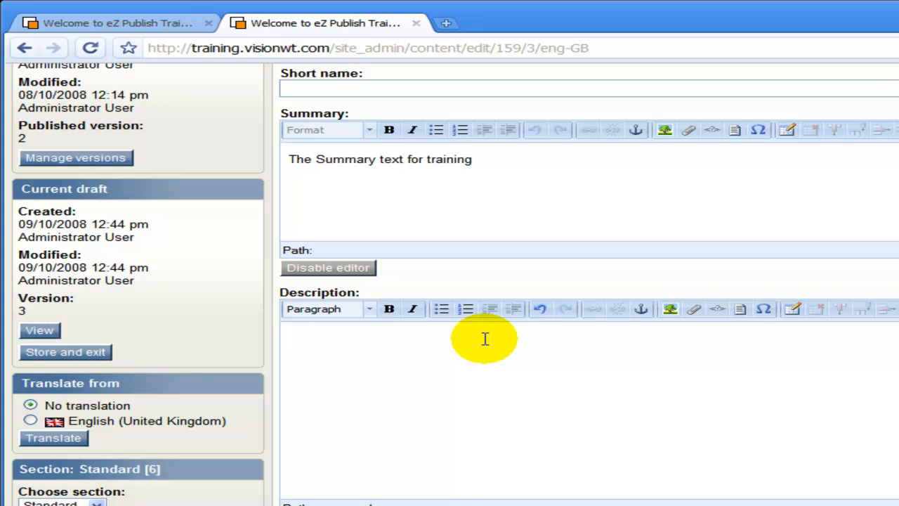
type("helps you build corporate websites, intranets, webshops and media portals. eZ Publish is 100%  Open Source, available either as a free download or as an enterprise  solution \"eZ Publish Premium\" with support, guarantees and maintenance.")
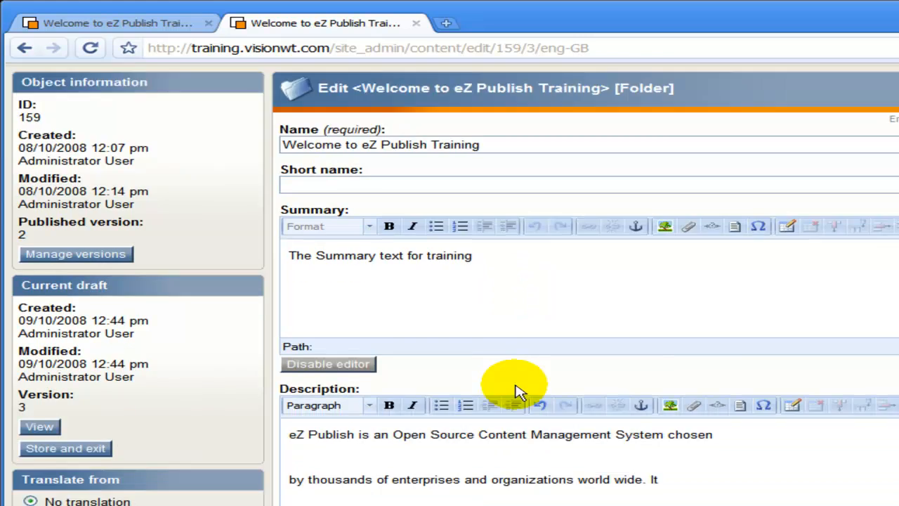
scroll(516, 390, "down", 3)
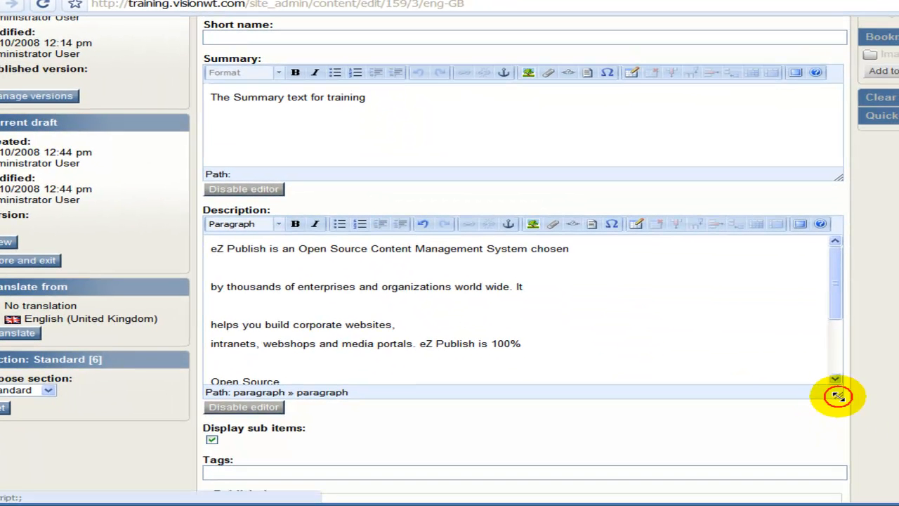
- Enlarge the Description editor and compare the pasted text against the OE Training notes
left_click_drag(837, 395, 836, 469)
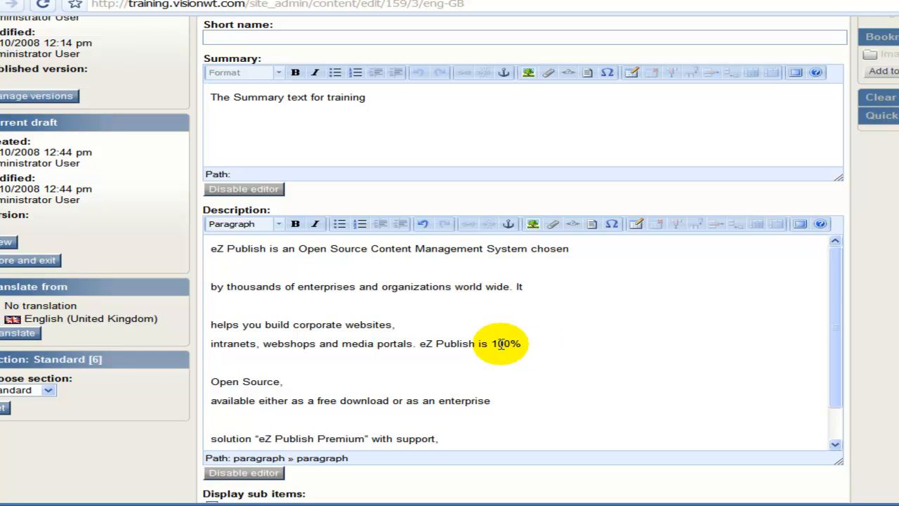
left_click(400, 504)
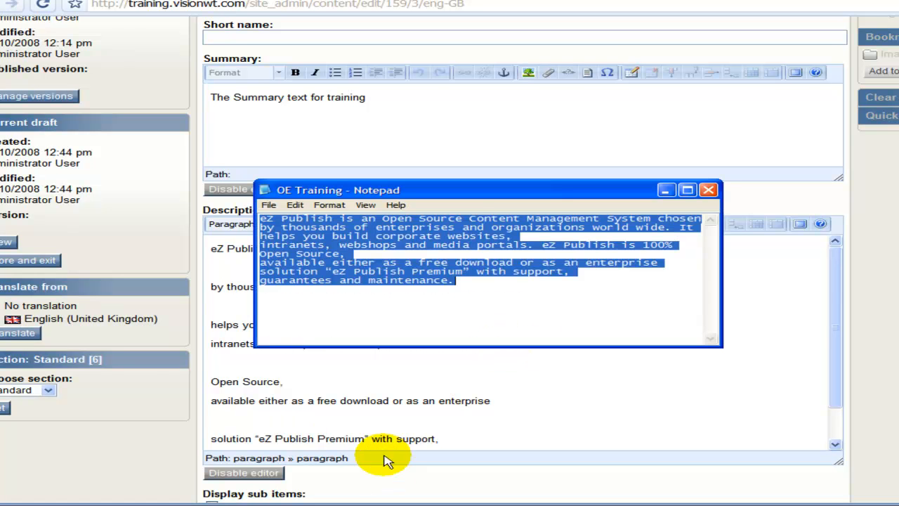
left_click(391, 297)
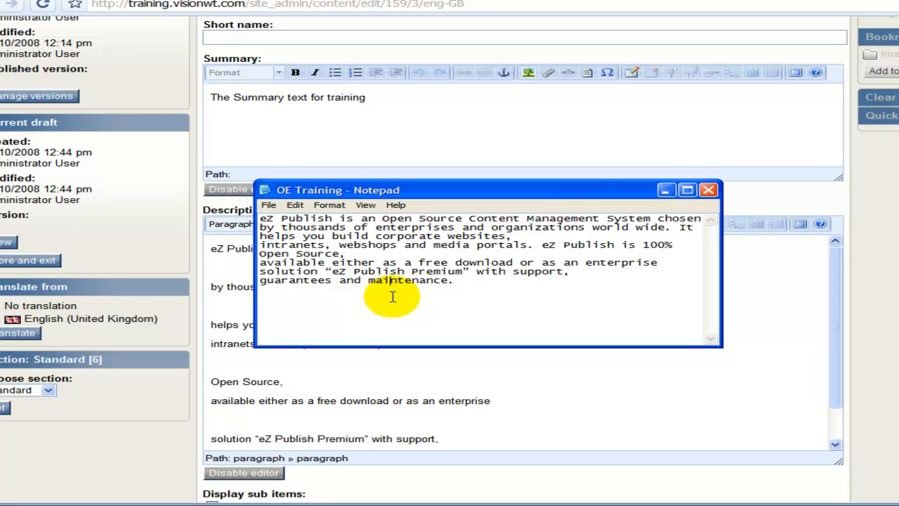
left_click(666, 190)
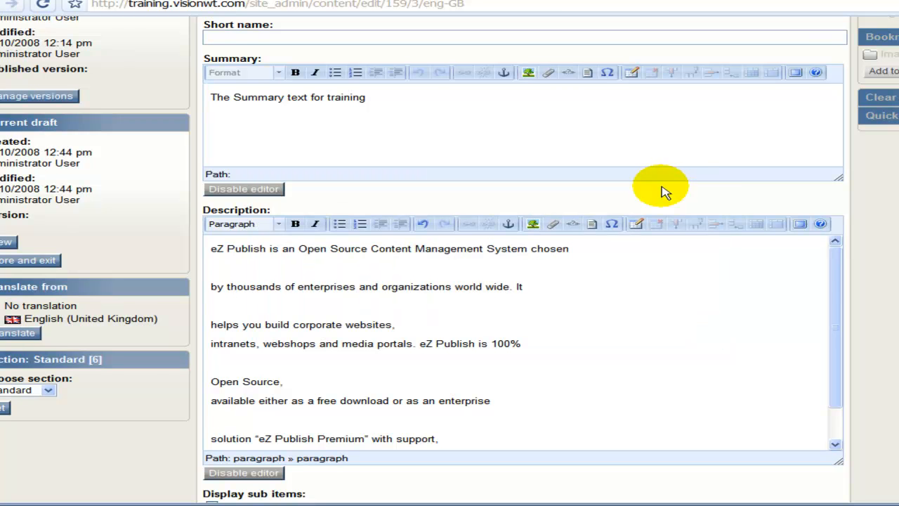
left_click(455, 287)
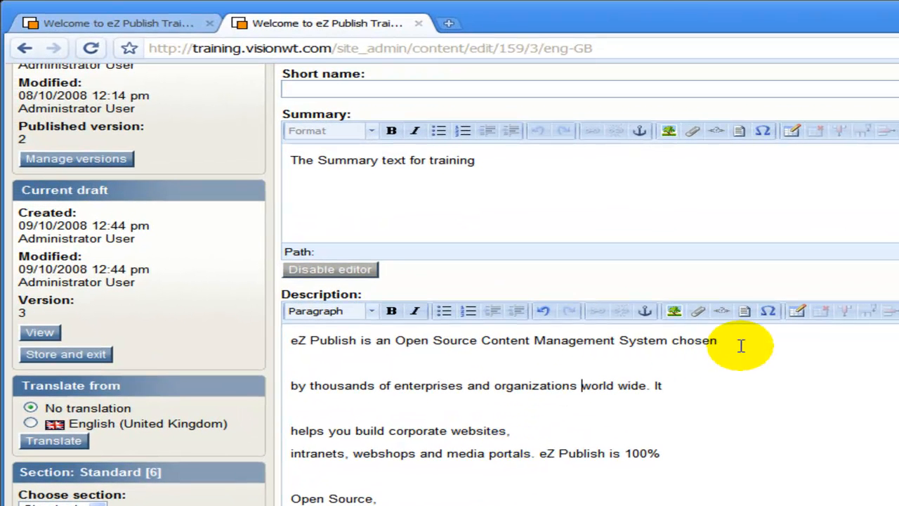
left_click(741, 345)
left_click(738, 345)
scroll(624, 438, "down", 8)
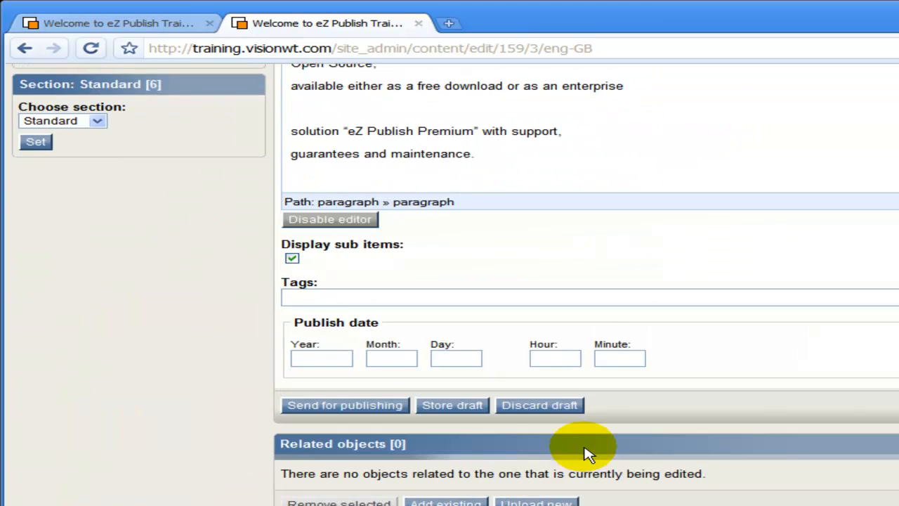
- Store the folder as a draft, then return to the Description editor
left_click(462, 409)
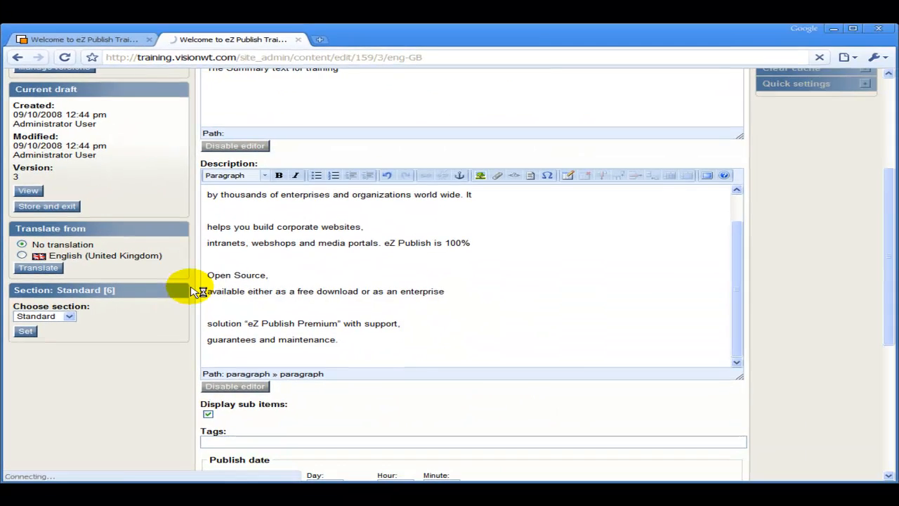
scroll(403, 227, "up", 1)
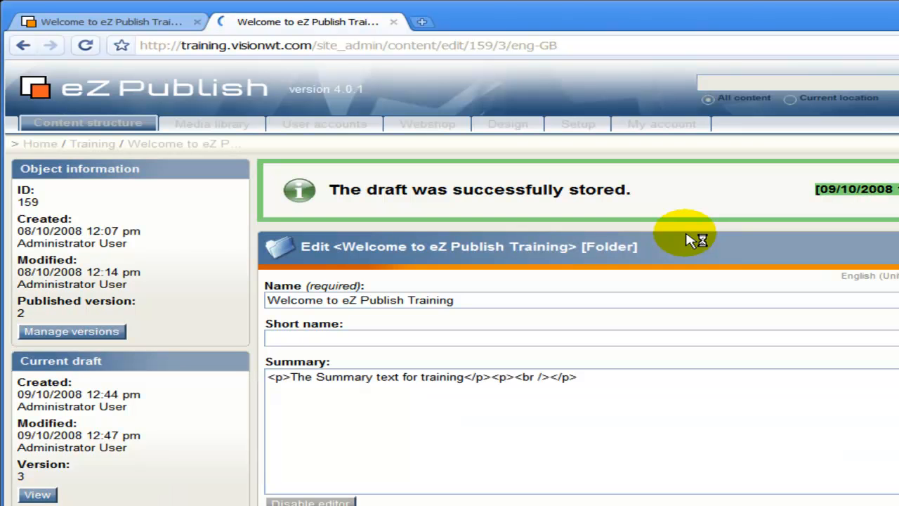
scroll(482, 382, "down", 3)
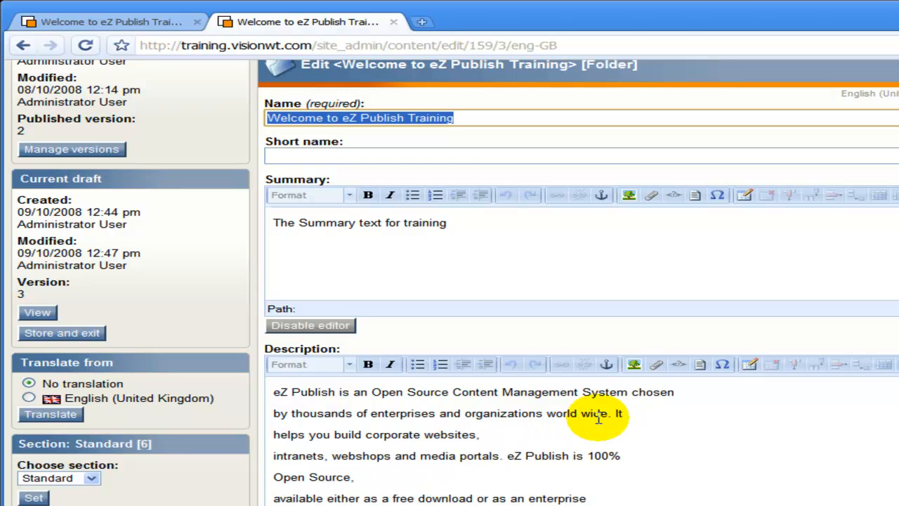
- Merge the broken Description lines, from 'chosen' through 'guarantees and maintenance.', into one paragraph
left_click(685, 398)
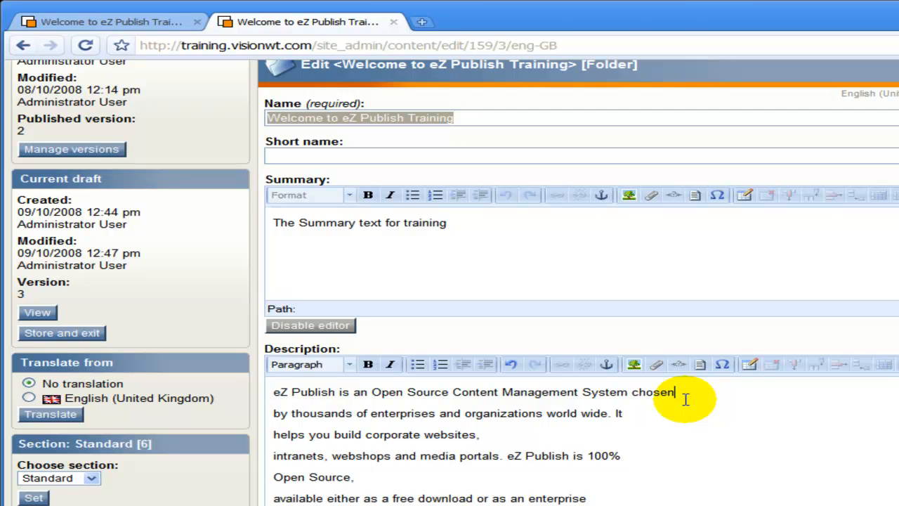
key("Delete")
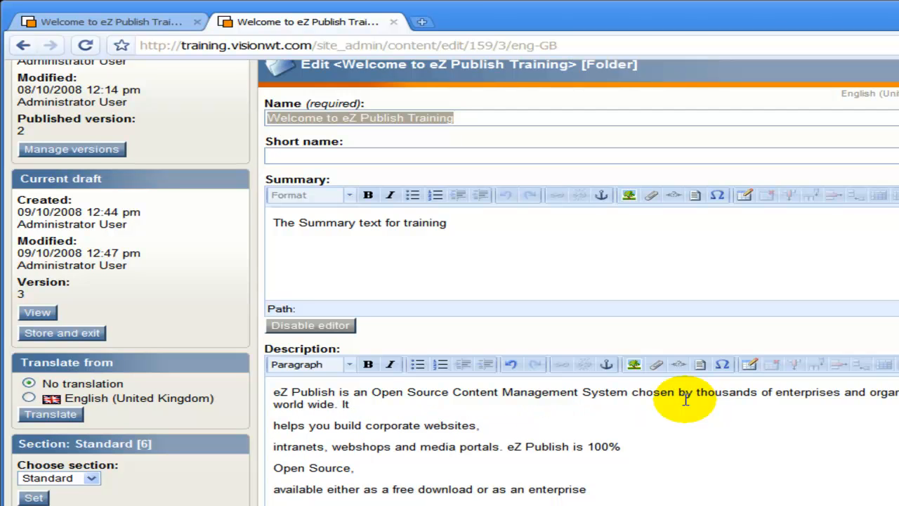
left_click(393, 406)
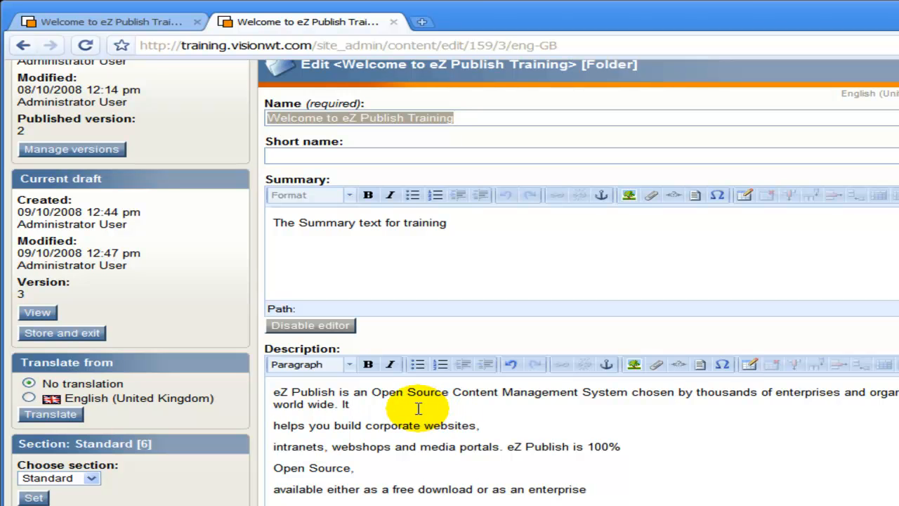
key("Delete")
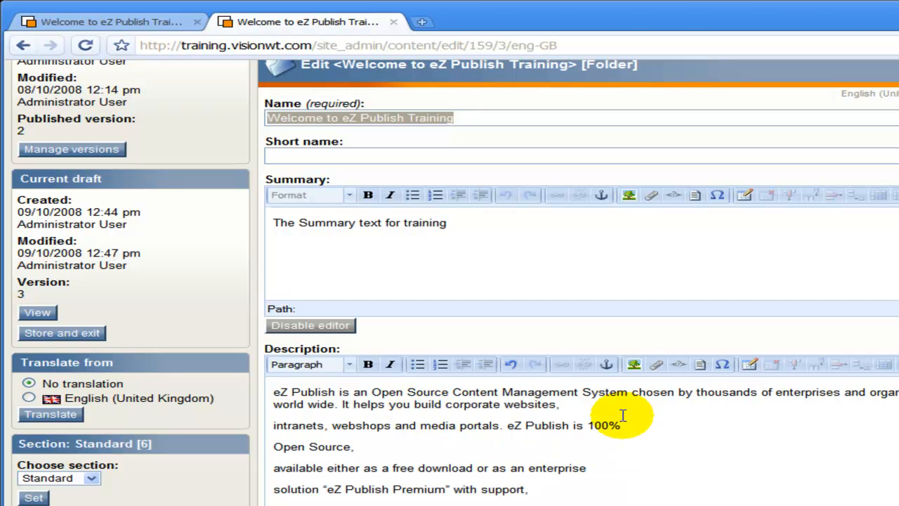
left_click(606, 401)
key("Delete")
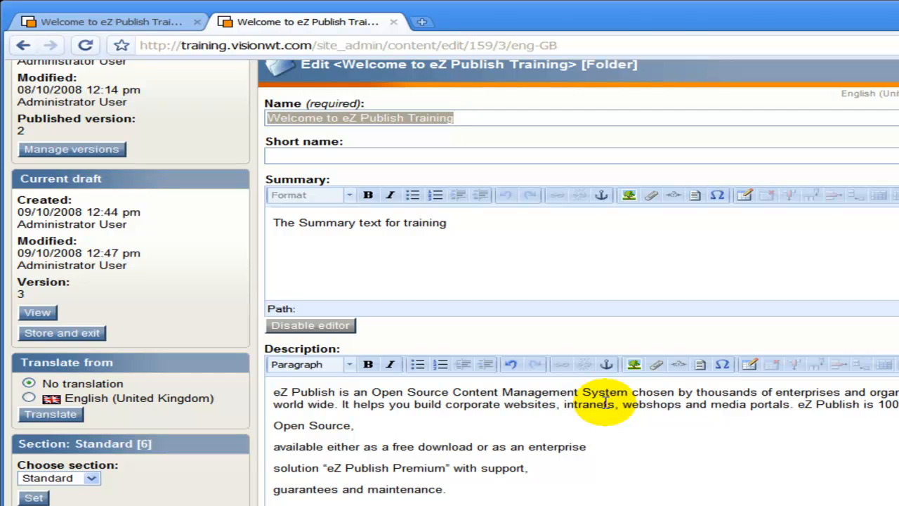
left_click(450, 427)
key("Delete")
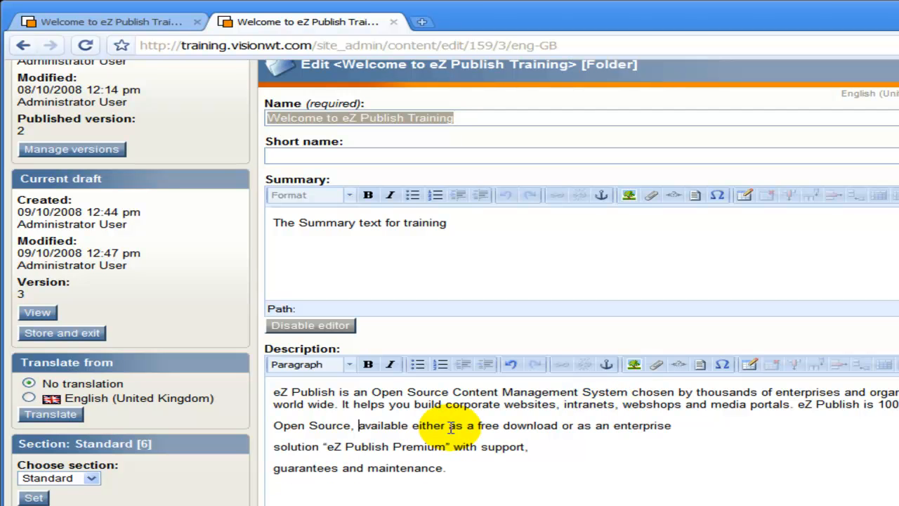
left_click(688, 430)
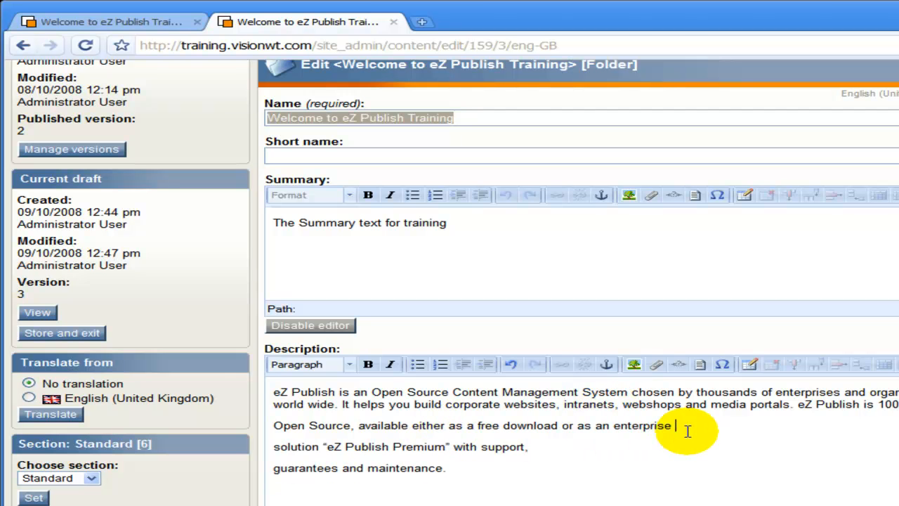
key("Delete")
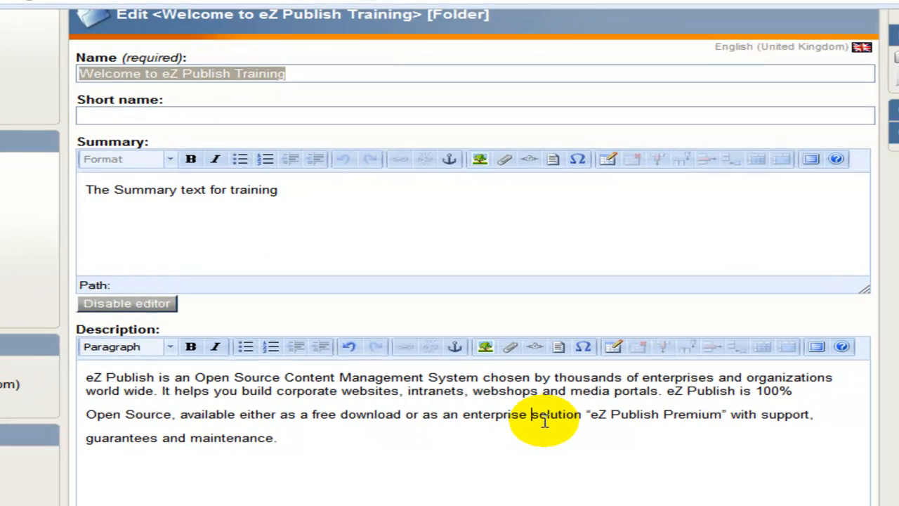
left_click(821, 423)
key("Delete")
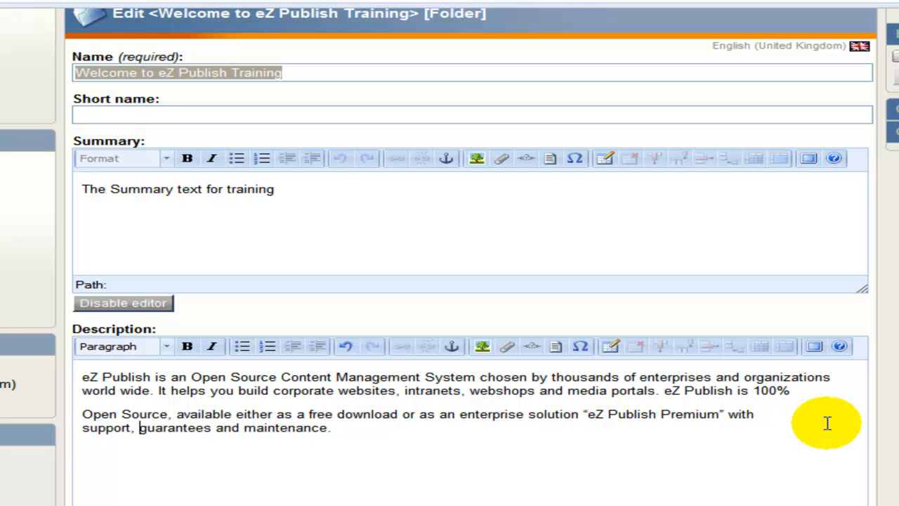
- Send the Welcome folder for publishing
scroll(598, 477, "down", 5)
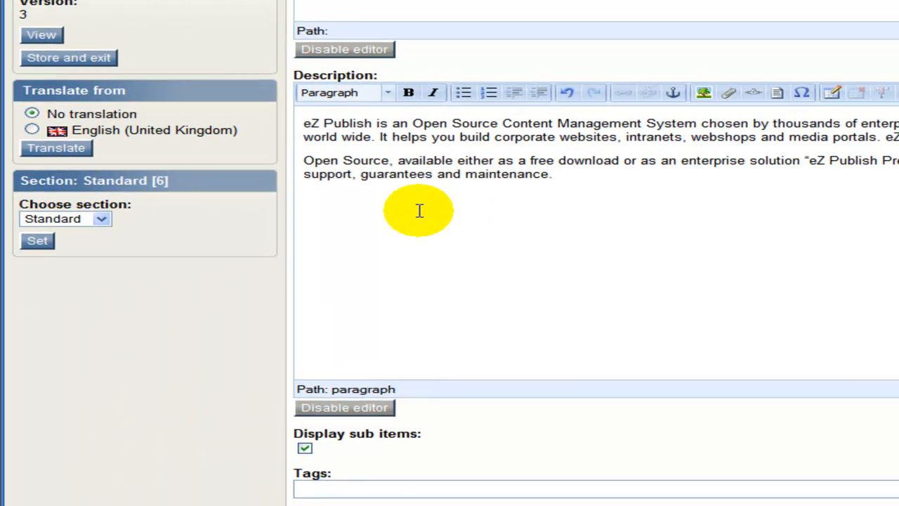
scroll(312, 280, "down", 10)
left_click(328, 200)
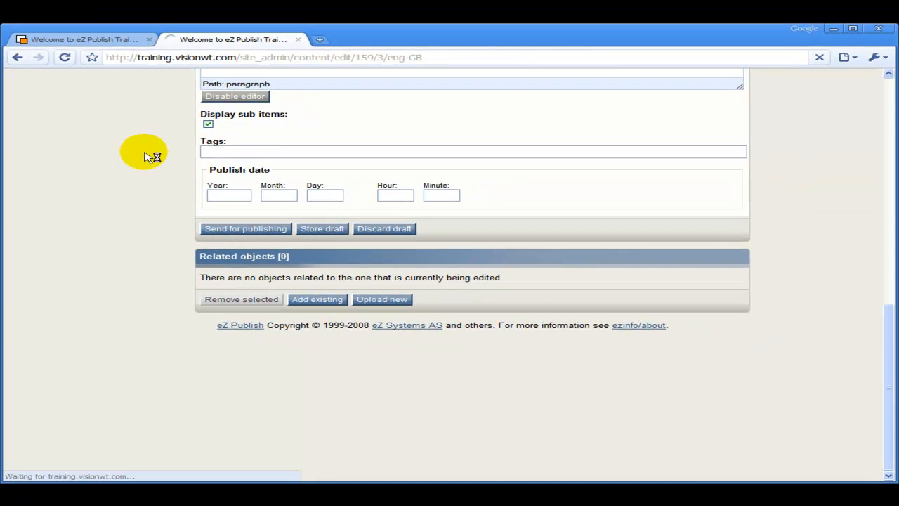
- Reload the public Welcome page to confirm the new description, then return to the admin Training page
left_click(112, 40)
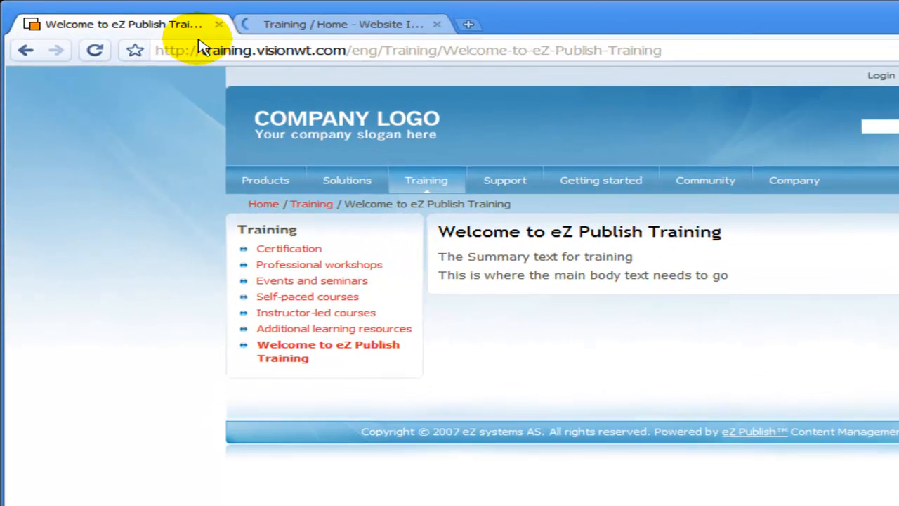
left_click(90, 54)
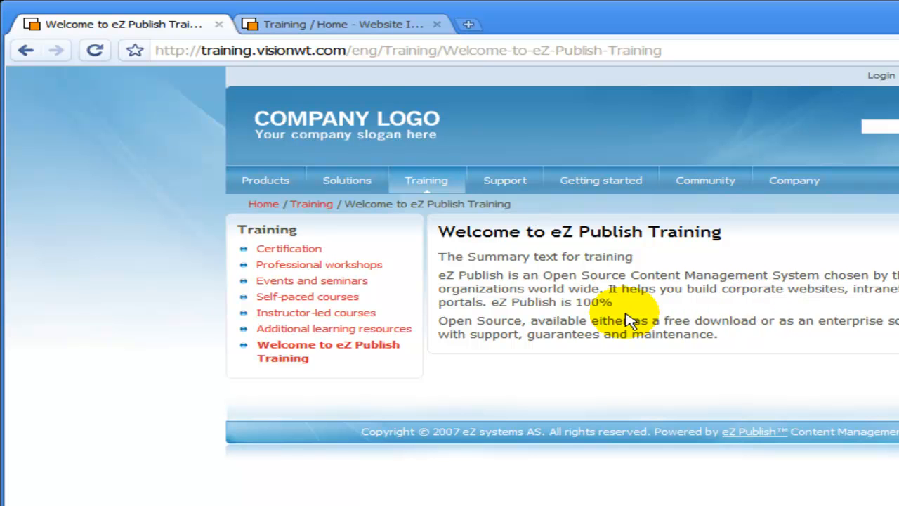
left_click(331, 32)
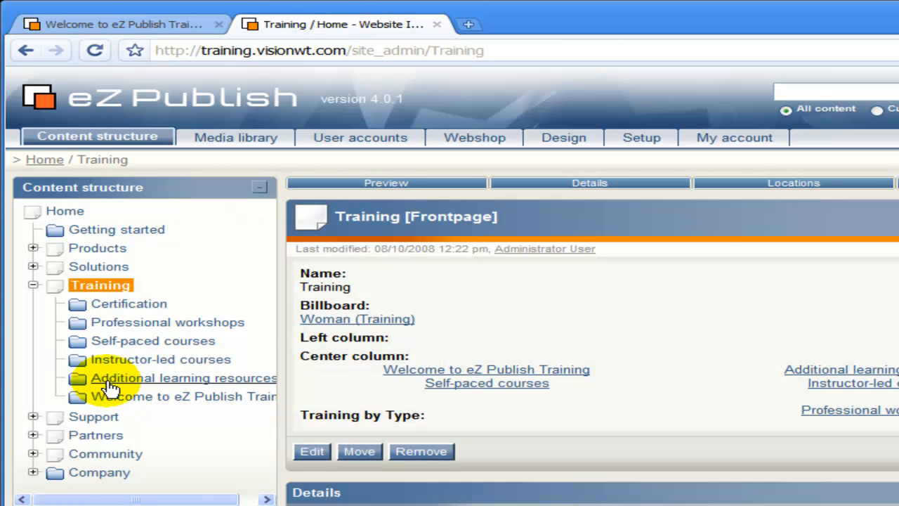
- Open a new edit draft of the Welcome to eZ Publish Training folder
left_click(142, 402)
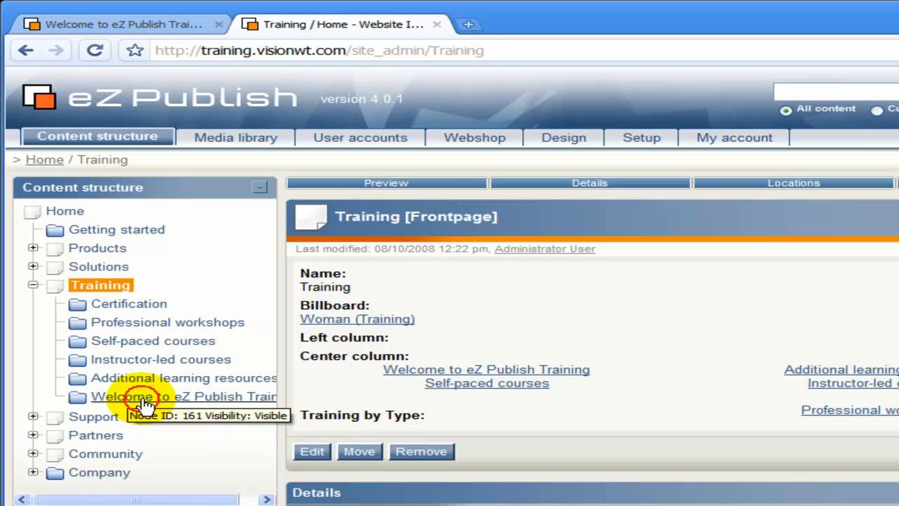
left_click(314, 447)
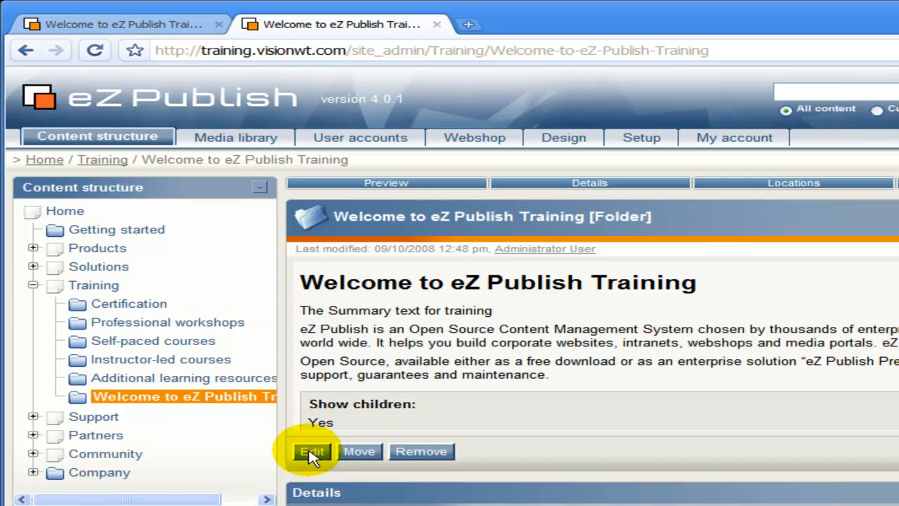
left_click(314, 452)
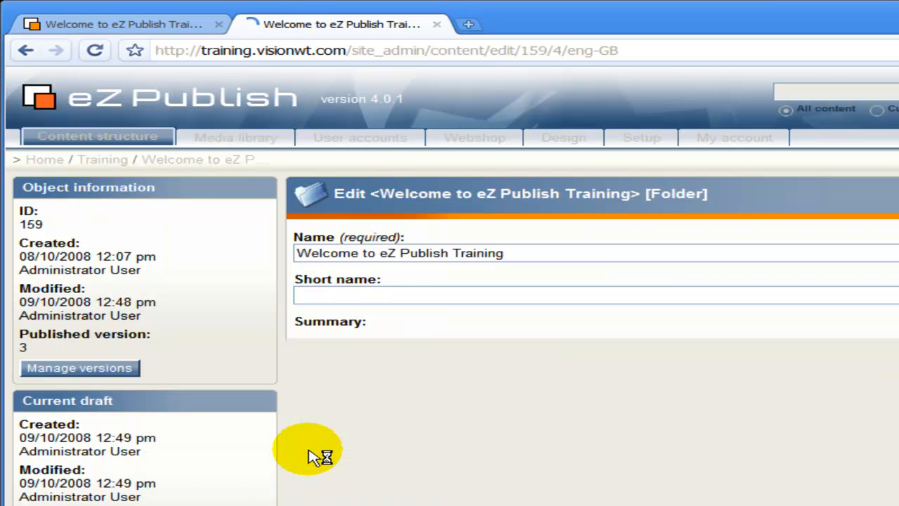
scroll(309, 454, "down", 5)
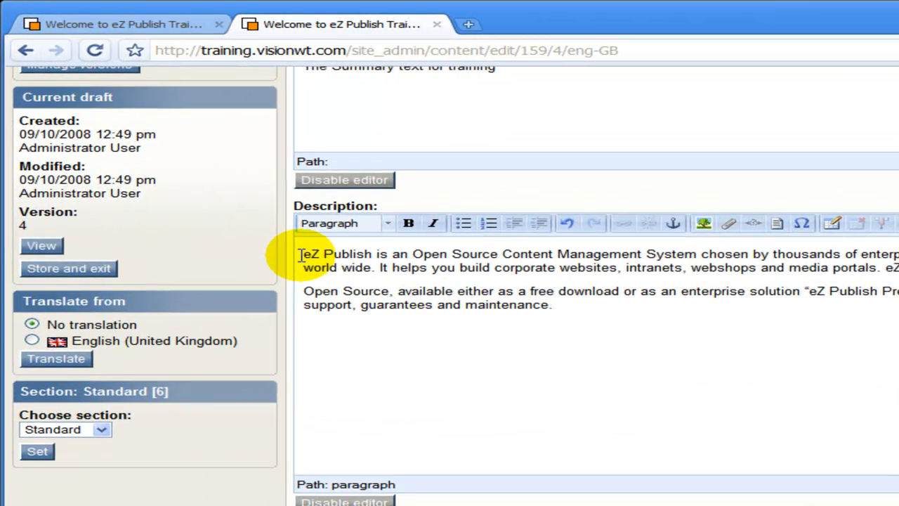
- Add a 'Download me' line at the top of the Description and select it
left_click(300, 255)
key("Return")
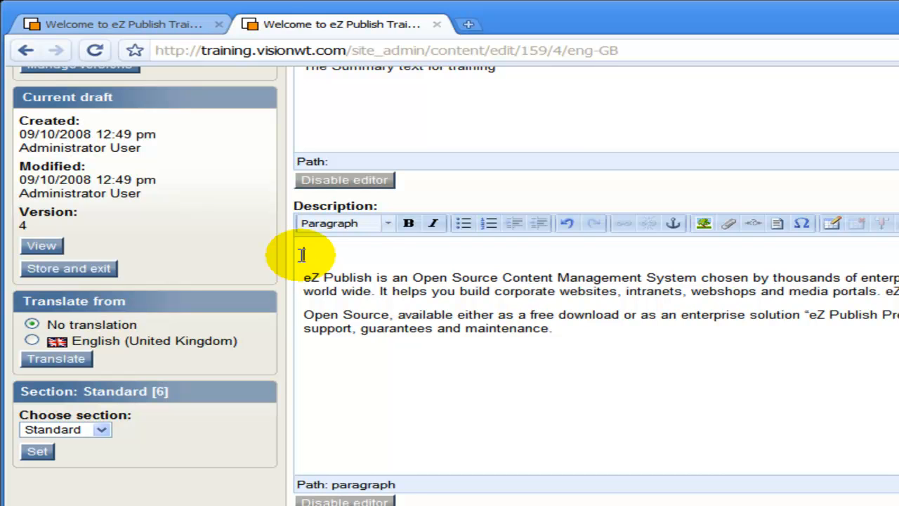
type("Download me")
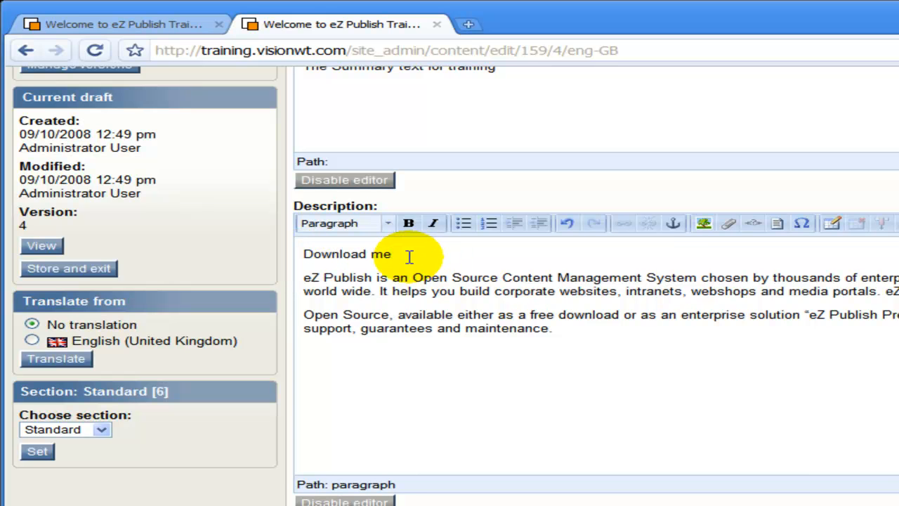
left_click_drag(410, 257, 260, 255)
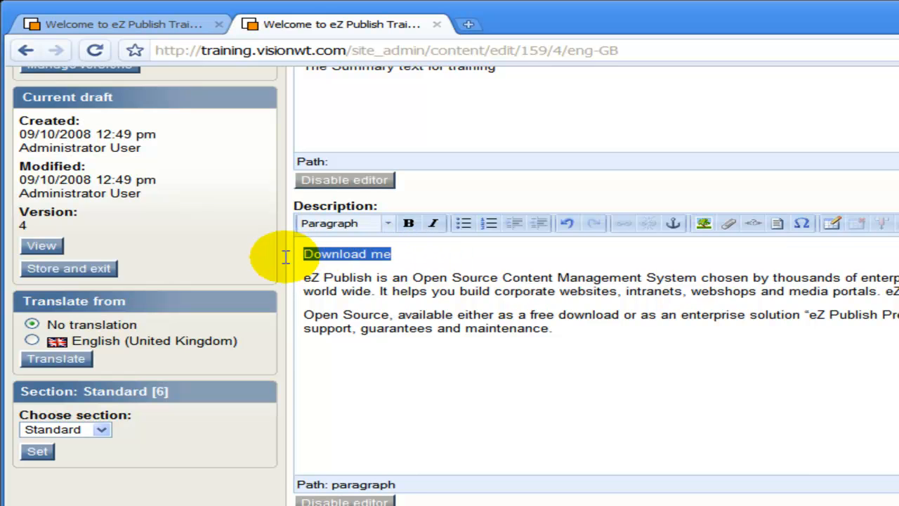
- Make 'Download me' a Heading 1, bold 'Publish' and italicise 'Management'
left_click(379, 226)
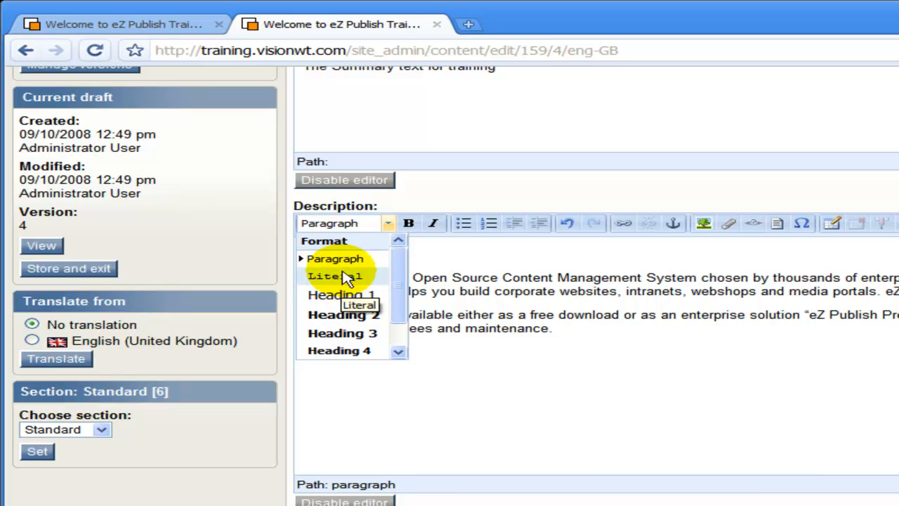
scroll(334, 309, "down", 1)
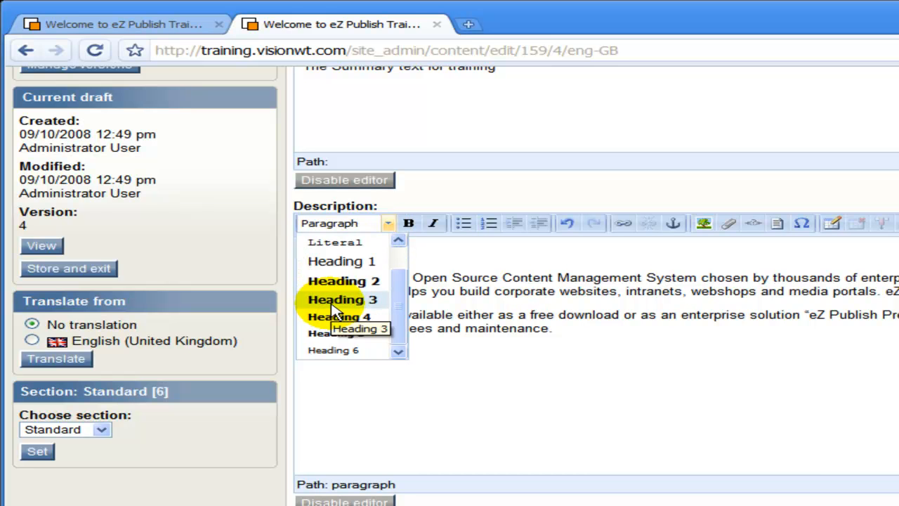
left_click(342, 261)
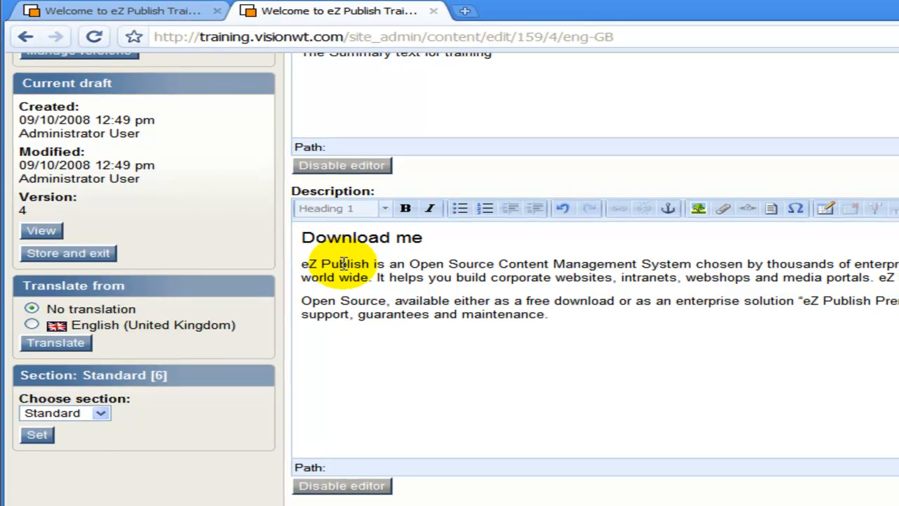
double_click(348, 280)
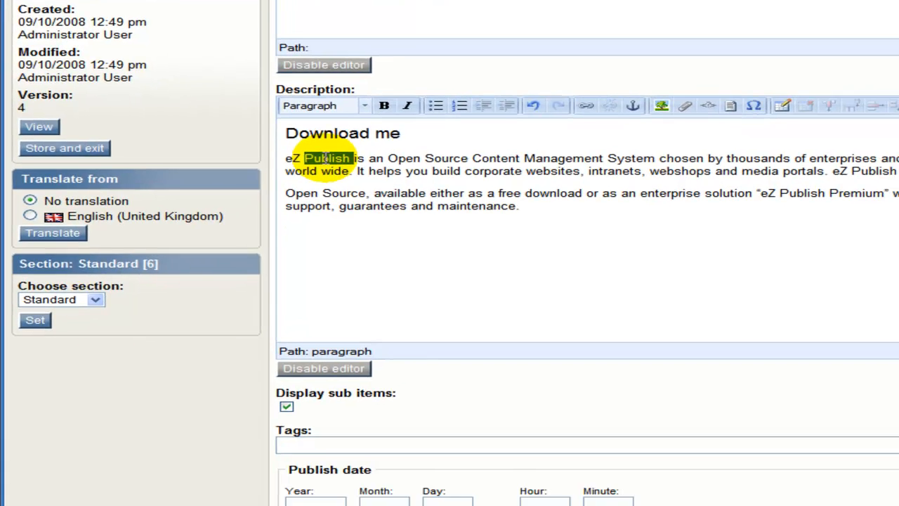
left_click(381, 87)
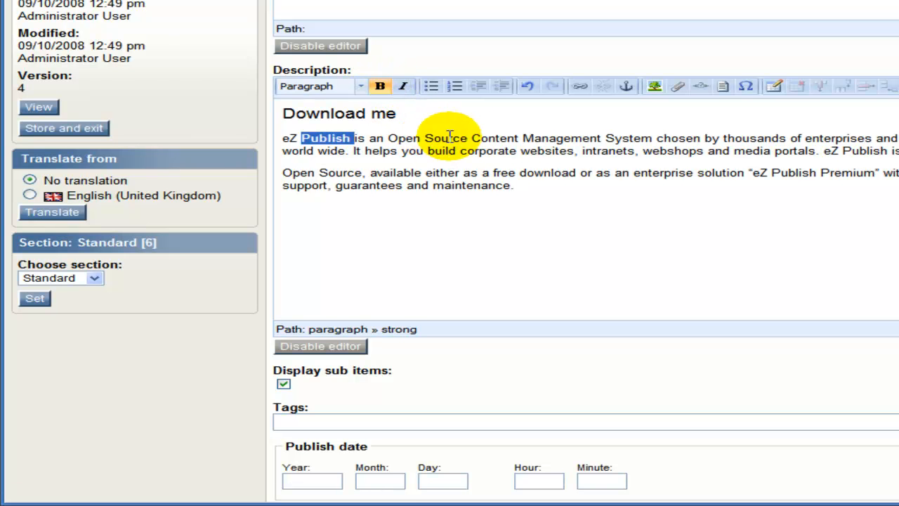
double_click(555, 138)
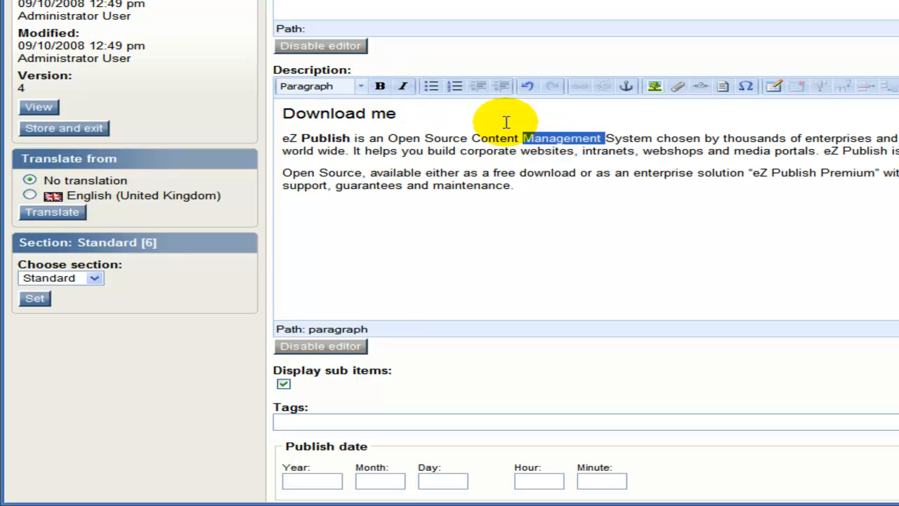
left_click(402, 86)
- Paste Line 1 to Line 4 from the notes into a new paragraph after the description
left_click(534, 186)
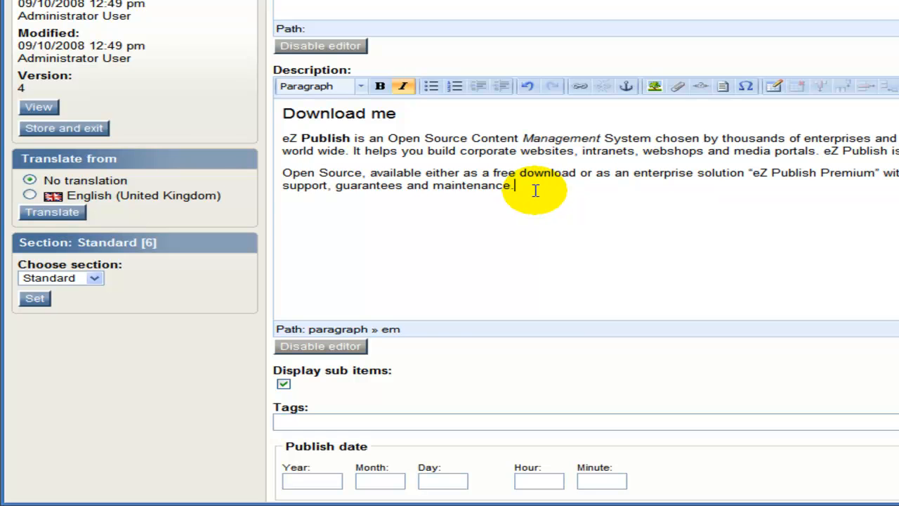
key("Return")
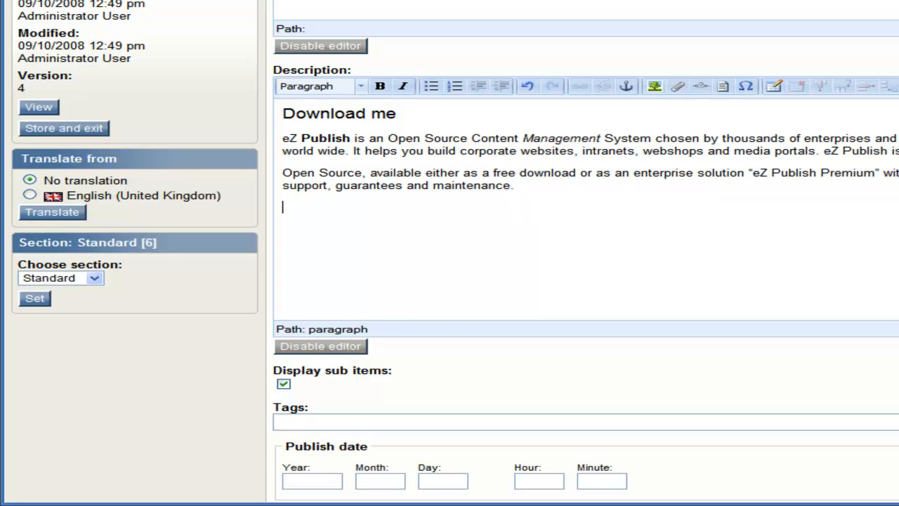
key("alt+Tab")
left_click_drag(402, 296, 318, 258)
key("ctrl+c")
key("alt+Tab")
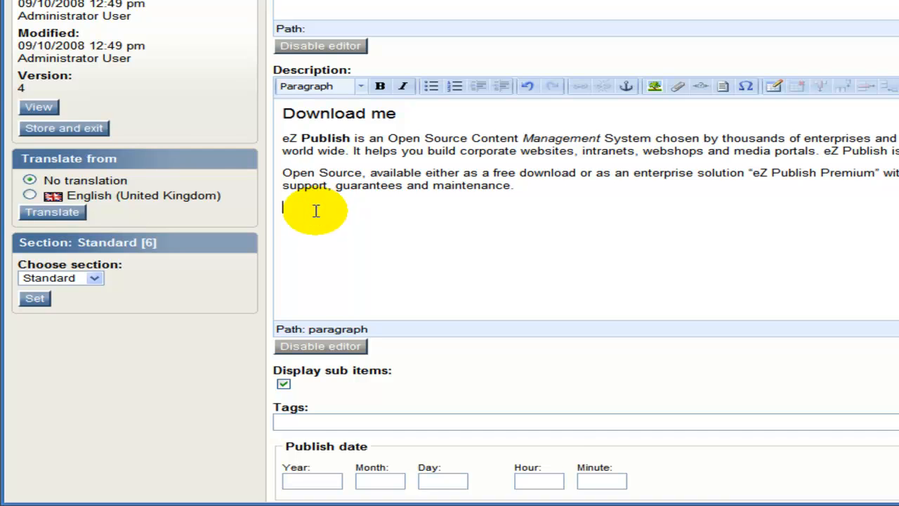
key("ctrl+v")
left_click_drag(297, 373, 234, 319)
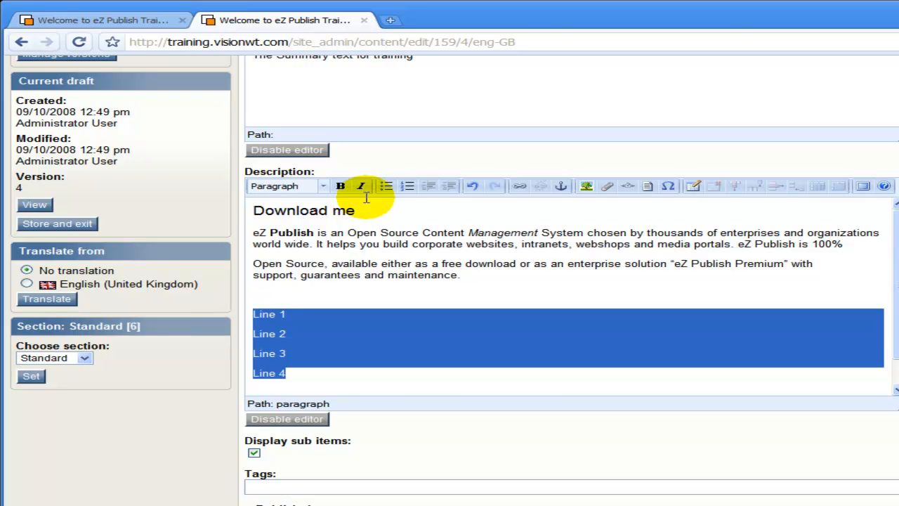
- Turn Line 1 to Line 4 into a numbered list and add a 'Line 2a' item after Line 2
left_click(388, 187)
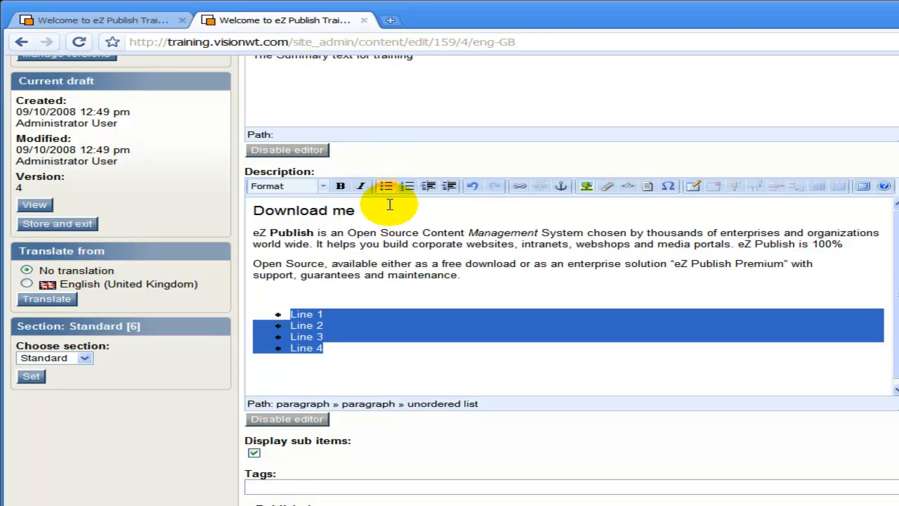
left_click(408, 187)
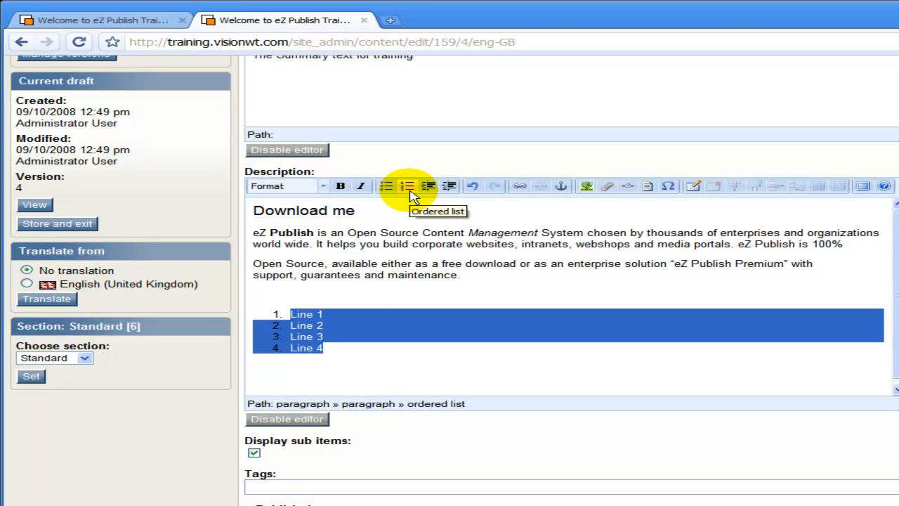
left_click(343, 313)
left_click(334, 323)
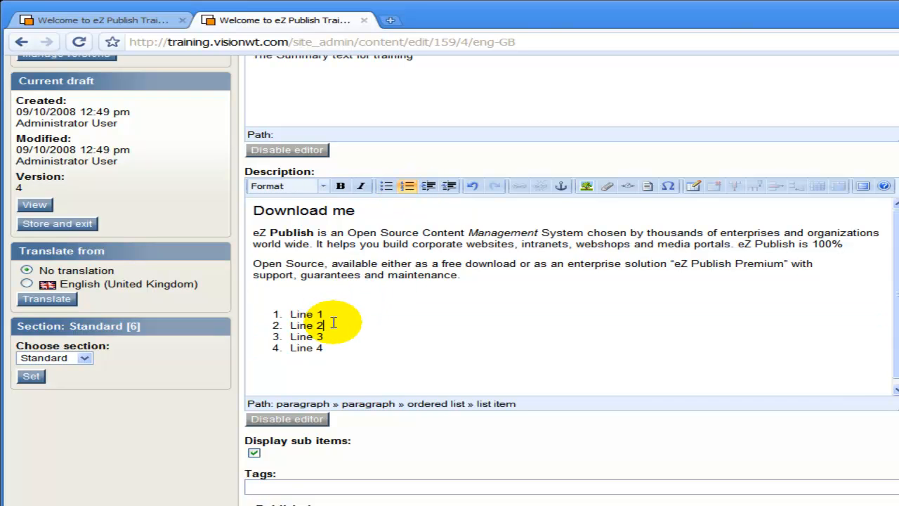
key("Return")
type("Line 2a")
- Indent Line 2a, then undo so it stays item 3 of the main list
left_click(430, 187)
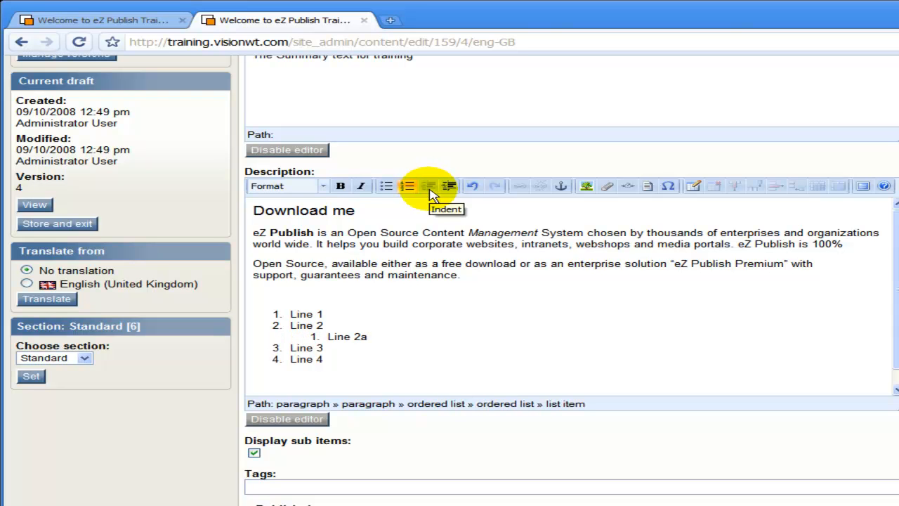
left_click(449, 188)
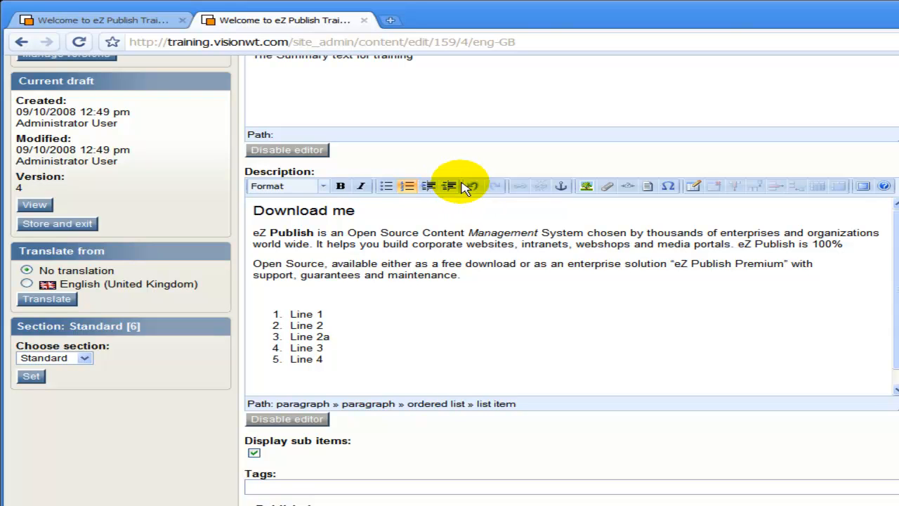
left_click(473, 187)
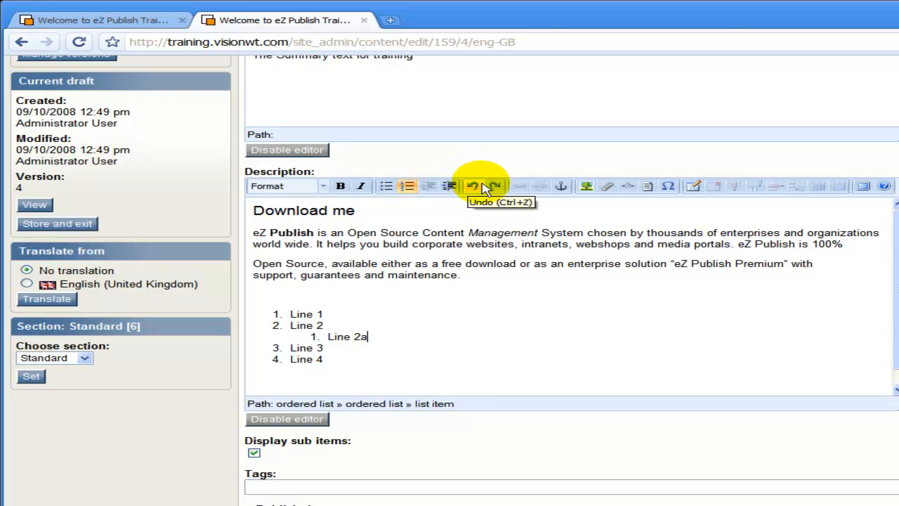
left_click(474, 185)
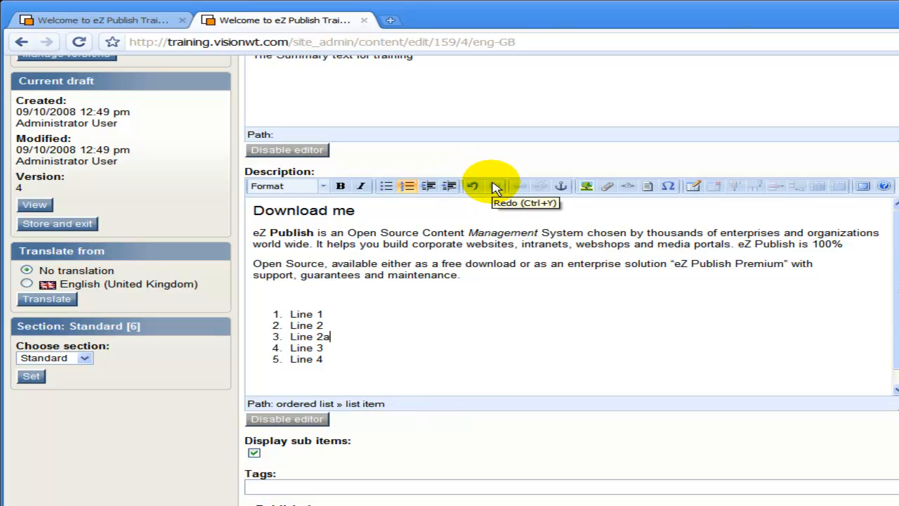
left_click(373, 270)
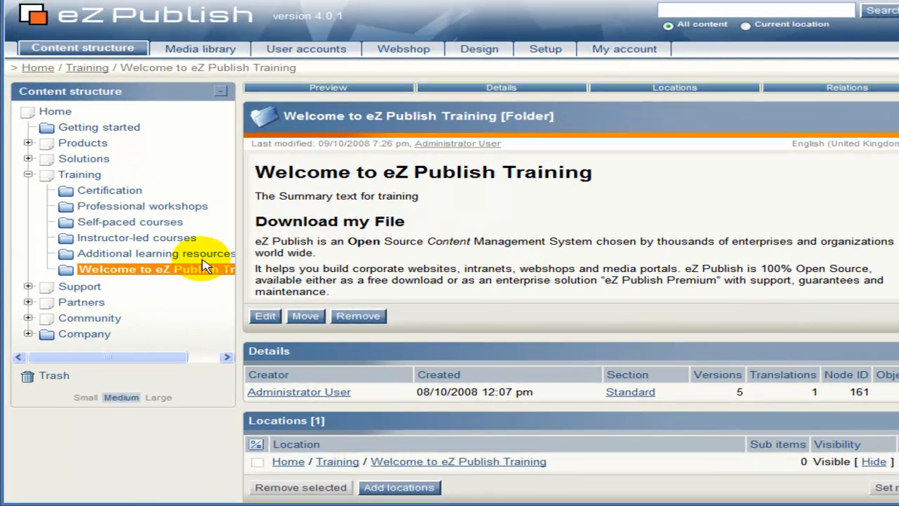
- Edit the Welcome to eZ Publish Training folder, creating draft version 10
left_click(265, 316)
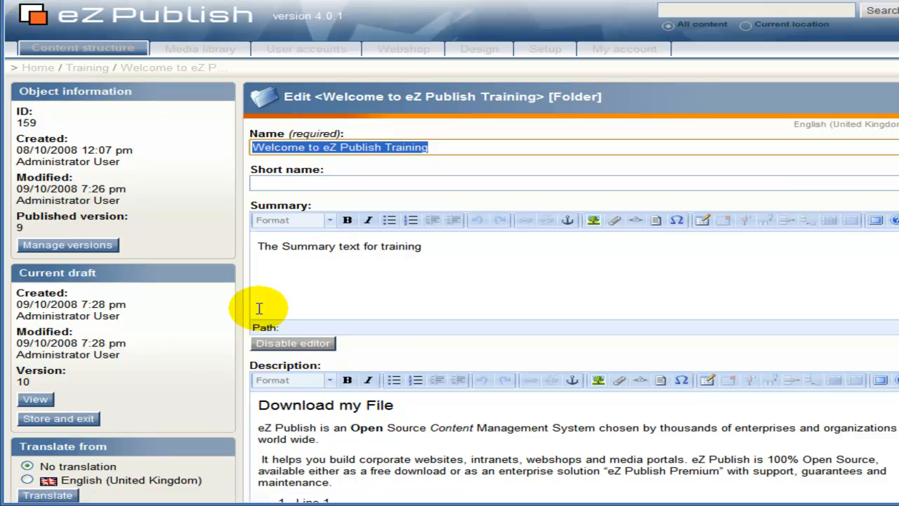
left_click(691, 422)
double_click(692, 421)
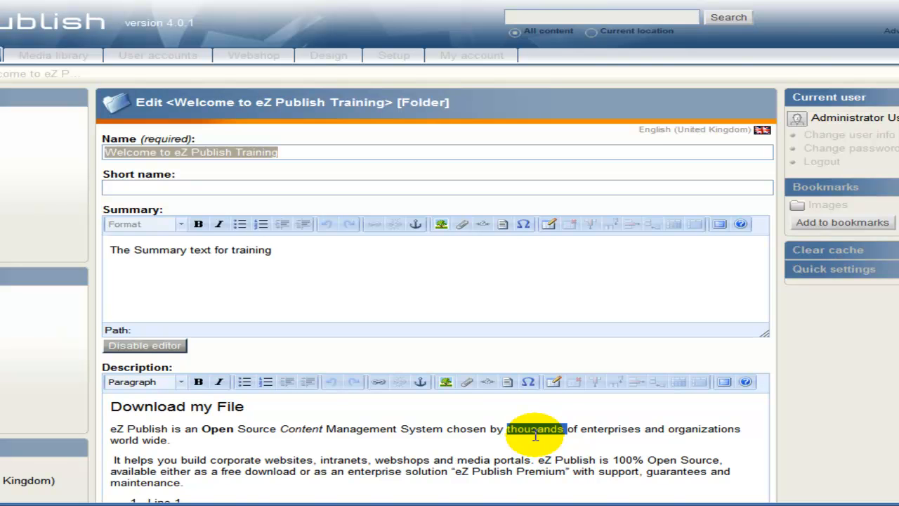
left_click(378, 383)
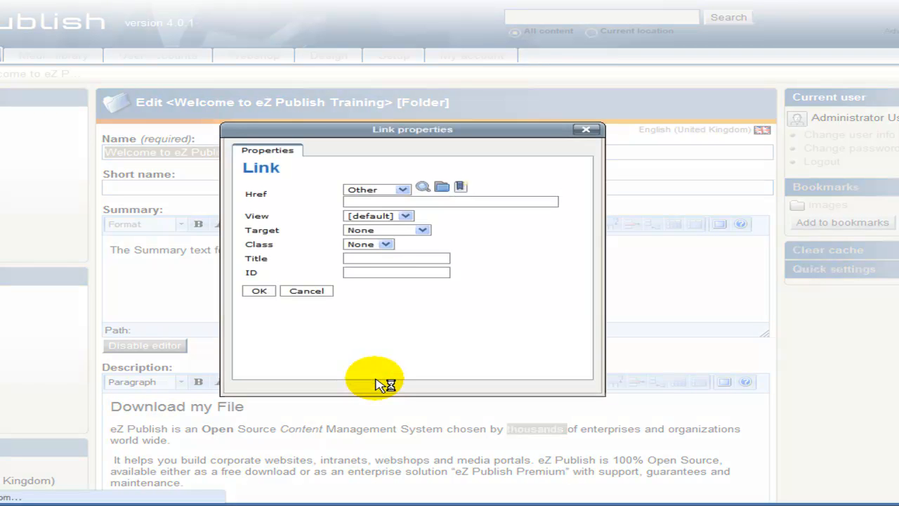
left_click(377, 192)
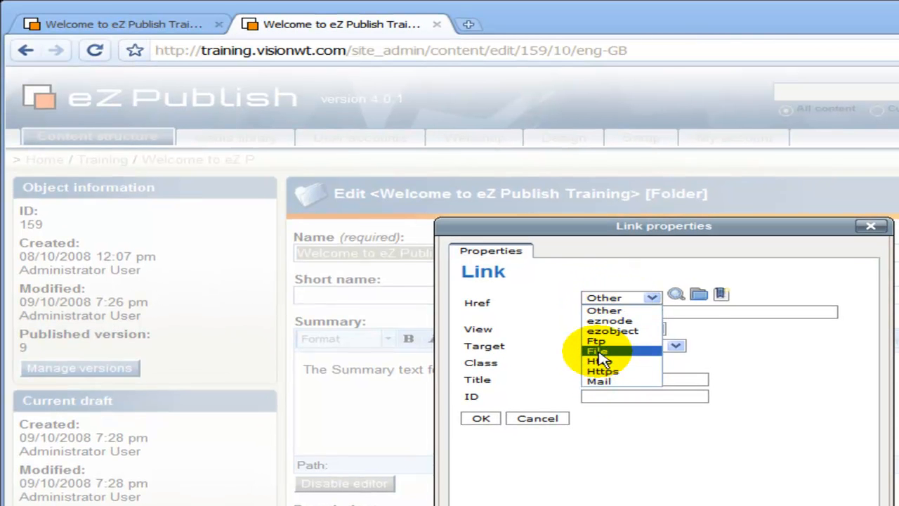
left_click(600, 361)
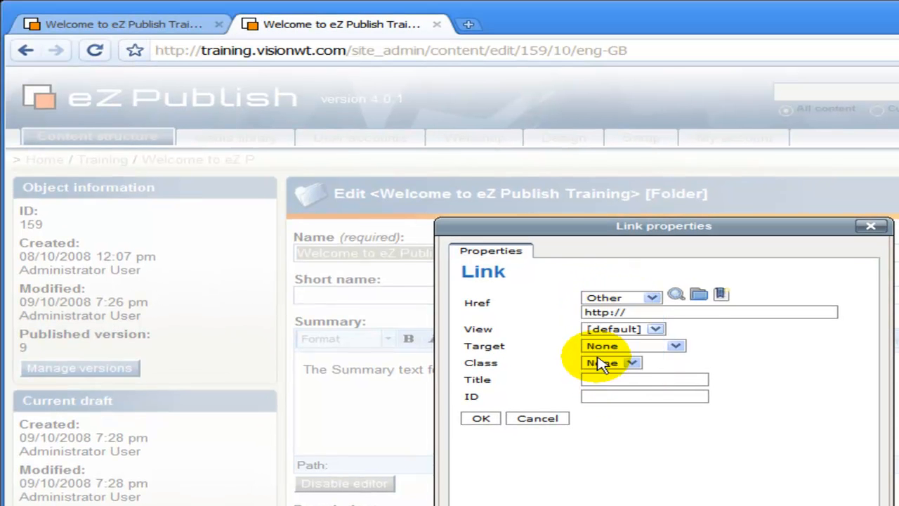
left_click(640, 313)
type("www.")
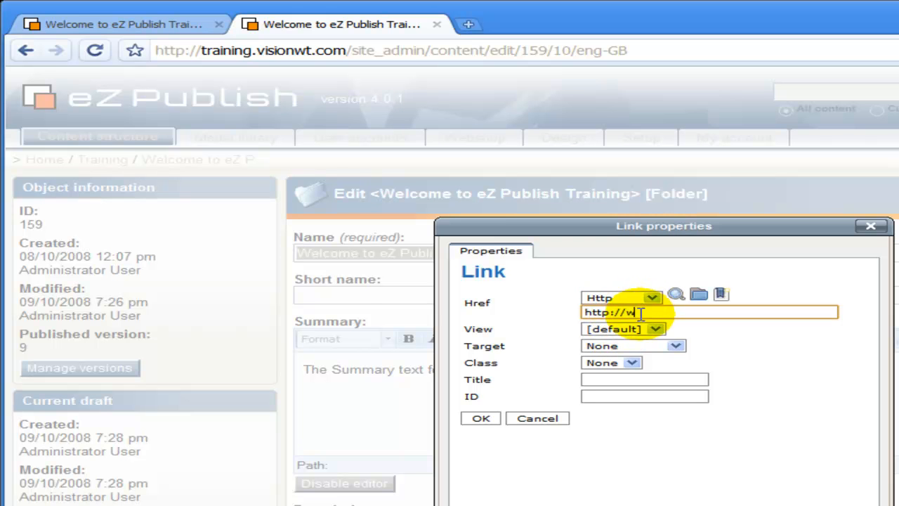
type("visionwt.com")
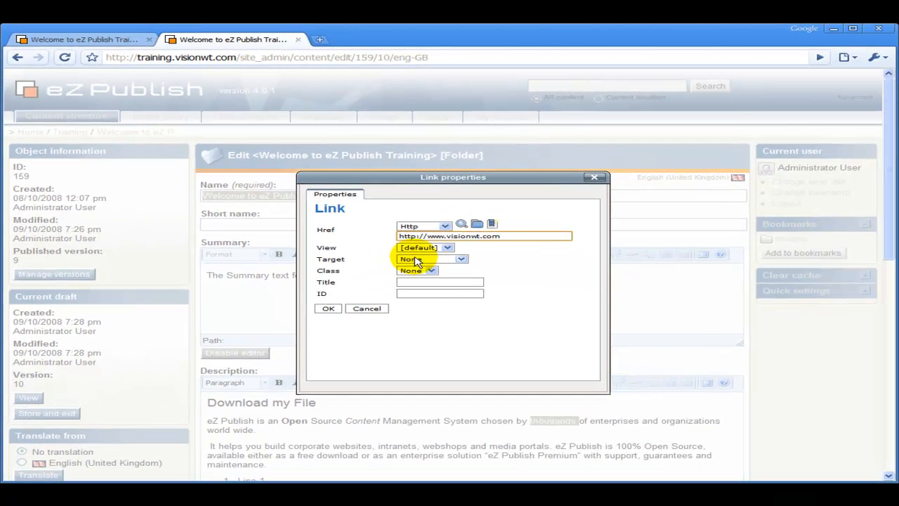
left_click(415, 261)
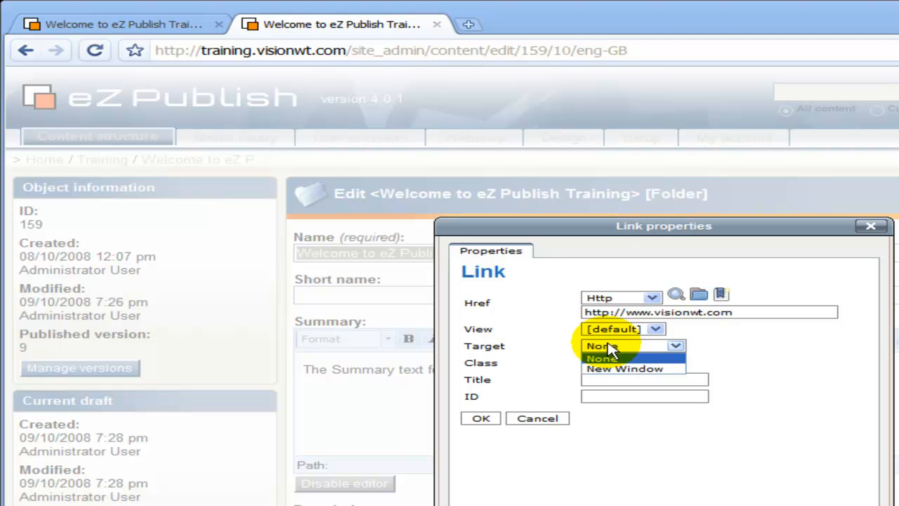
left_click(610, 348)
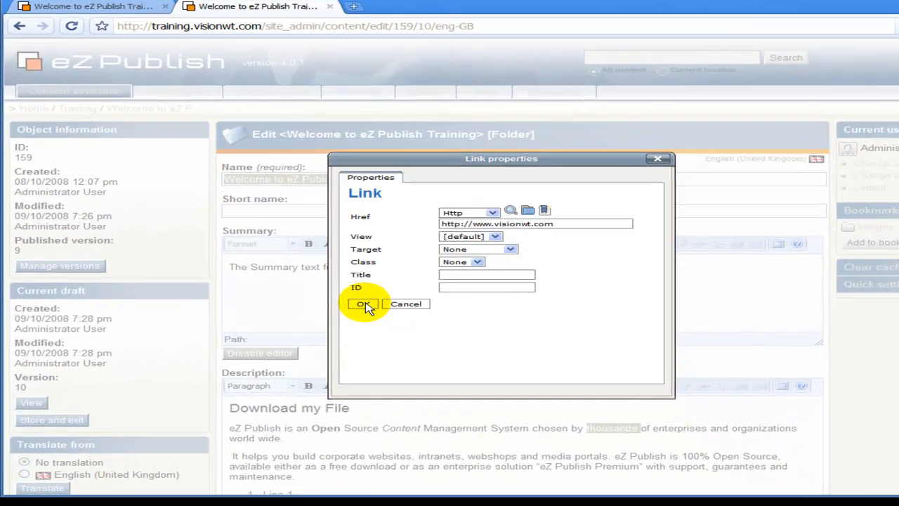
left_click(329, 309)
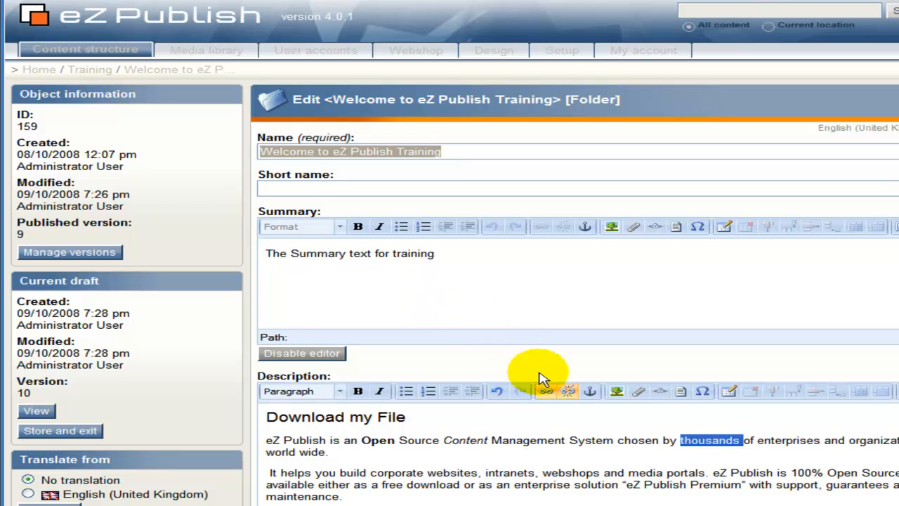
left_click(624, 440)
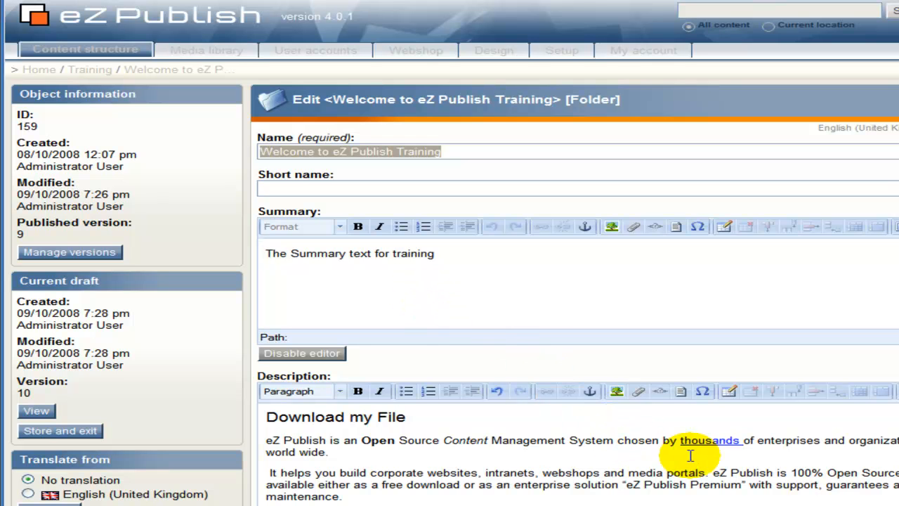
double_click(787, 441)
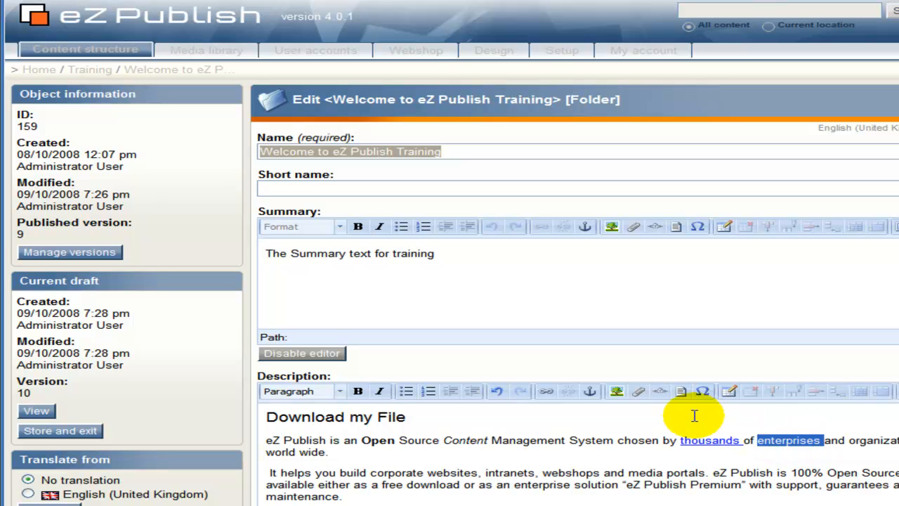
- Make 'enterprises' an ezobject link to the Professional workshops folder inside Training
left_click(545, 394)
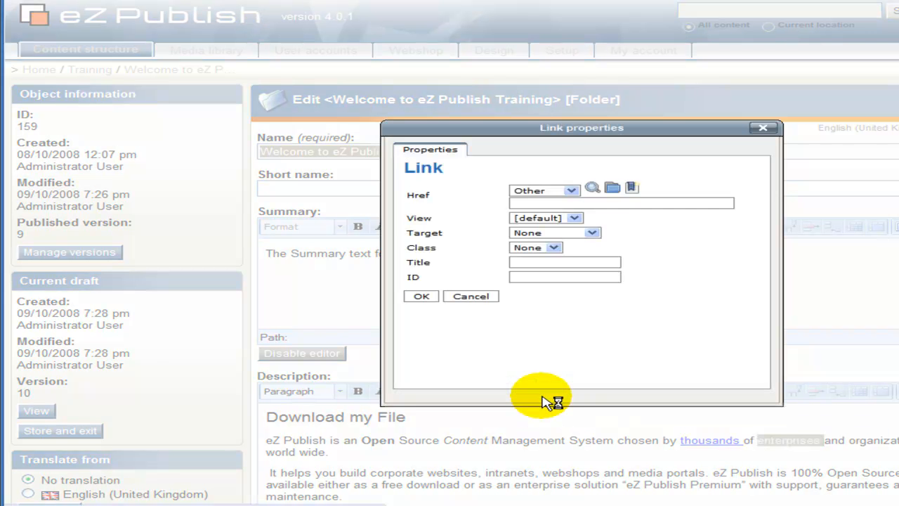
left_click(534, 191)
left_click(538, 217)
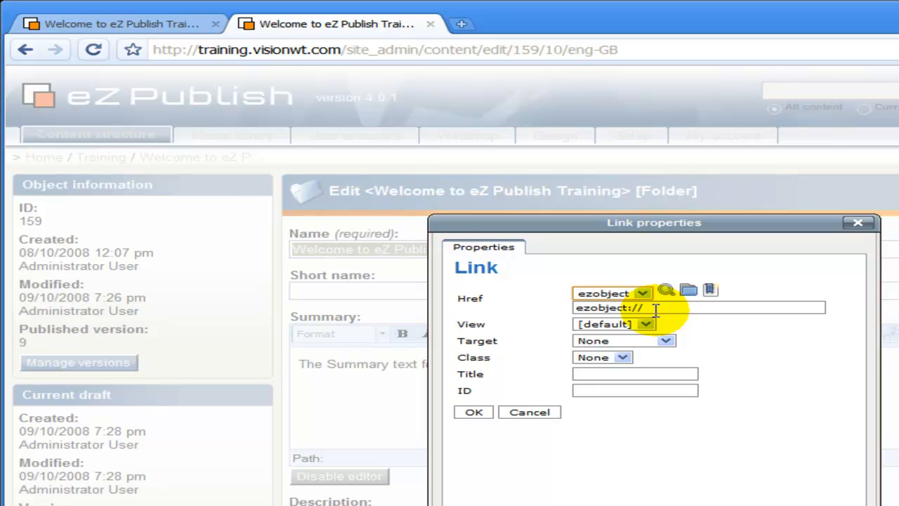
left_click(689, 294)
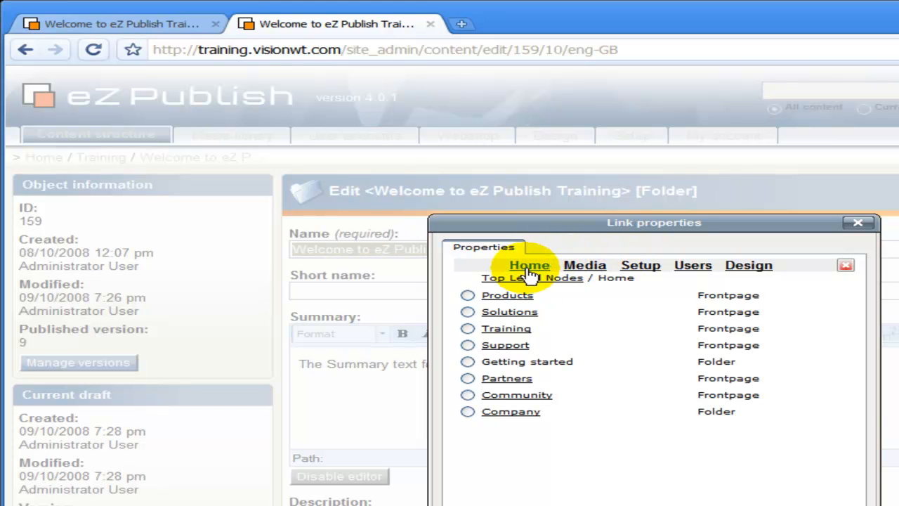
left_click(509, 329)
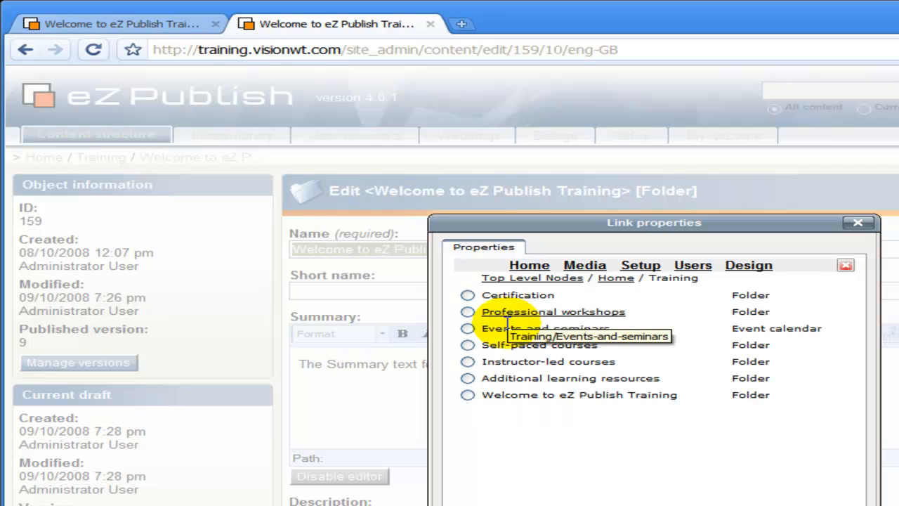
left_click(468, 314)
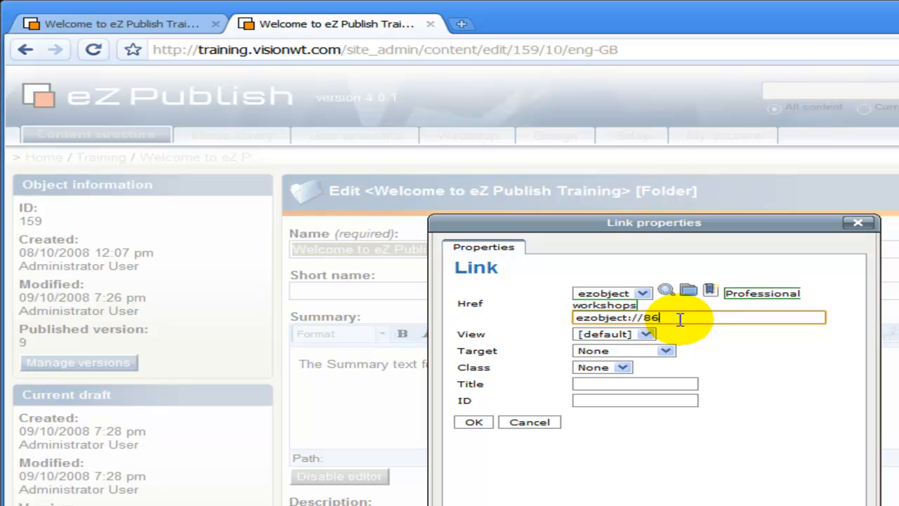
left_click(474, 422)
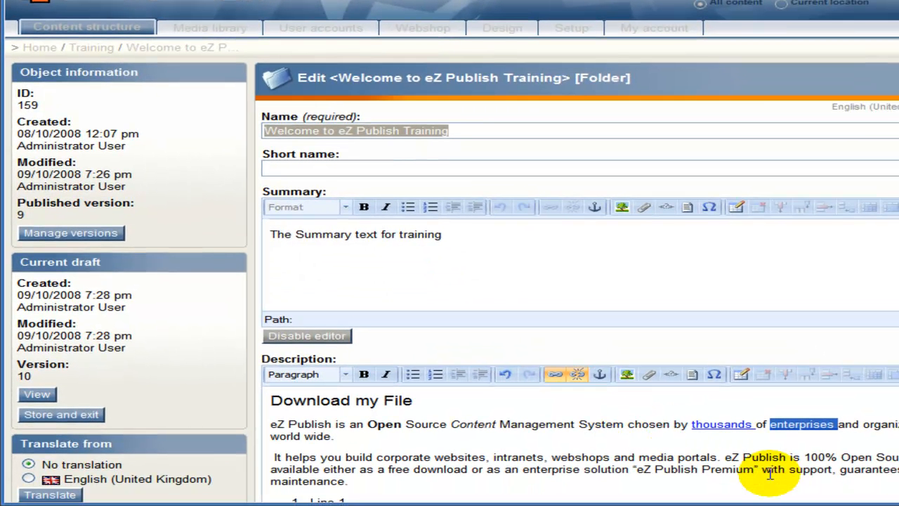
- Send the edited Welcome folder for publishing
left_click(763, 450)
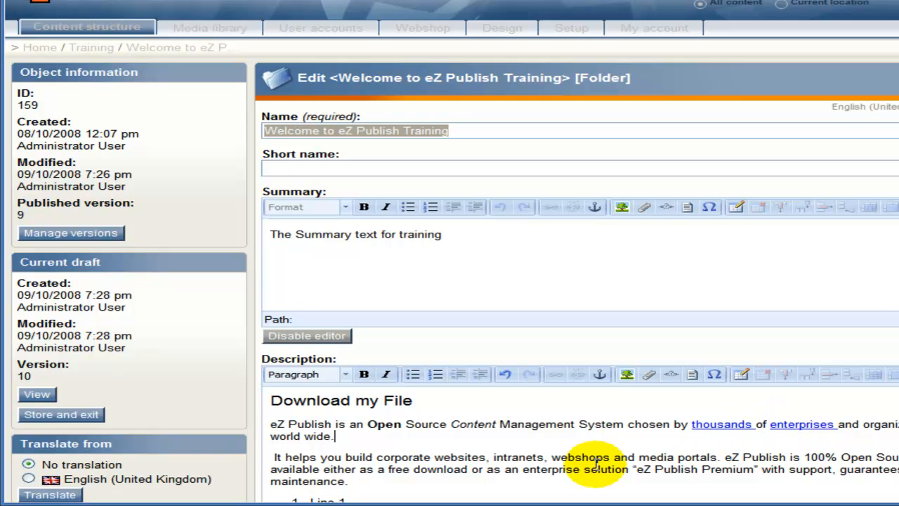
scroll(331, 418, "down", 6)
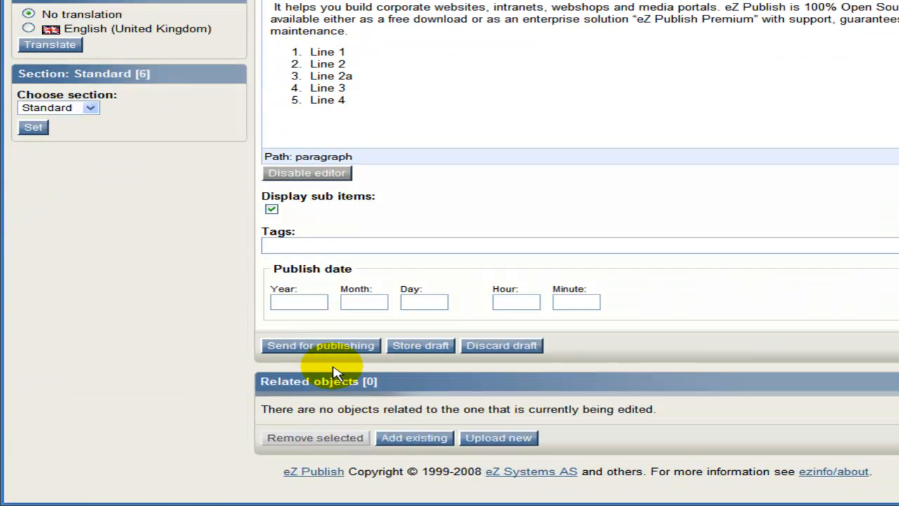
left_click(320, 347)
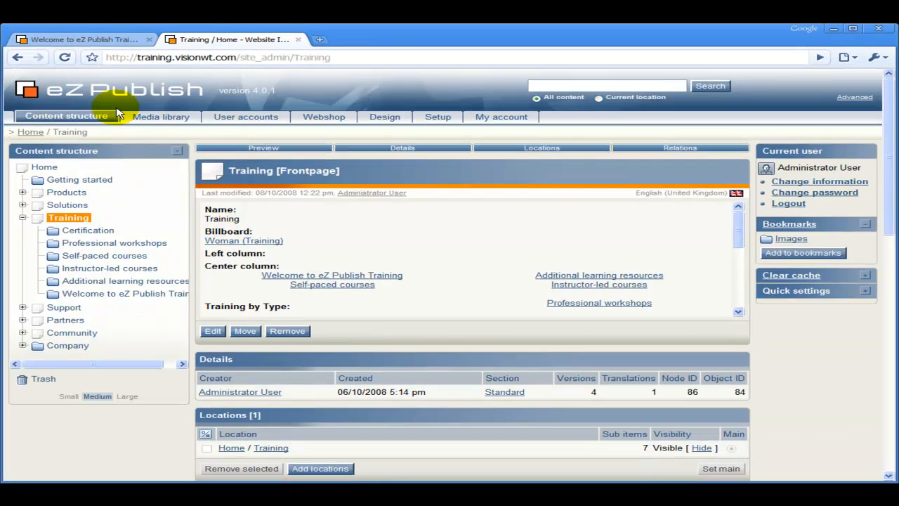
- Reload the public site, follow 'enterprises' to Professional workshops, and return to the admin tab
left_click(90, 40)
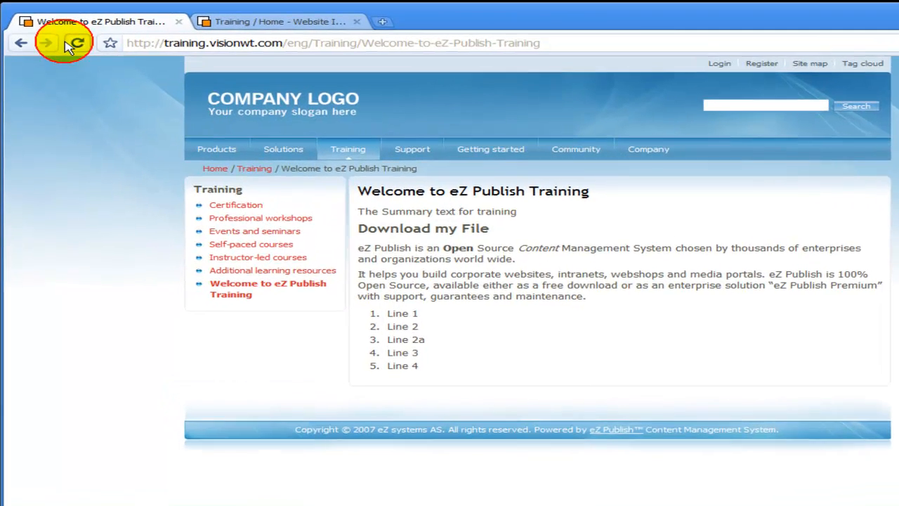
left_click(68, 55)
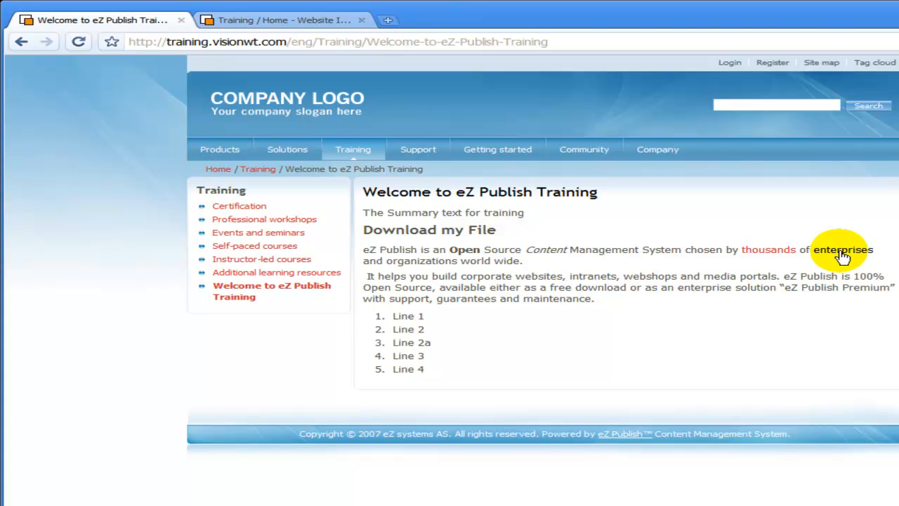
left_click(843, 258)
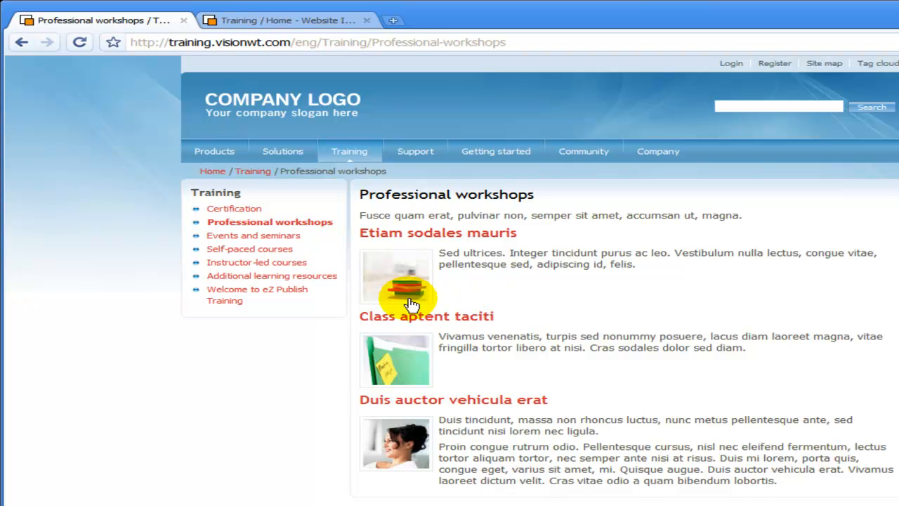
left_click(291, 296)
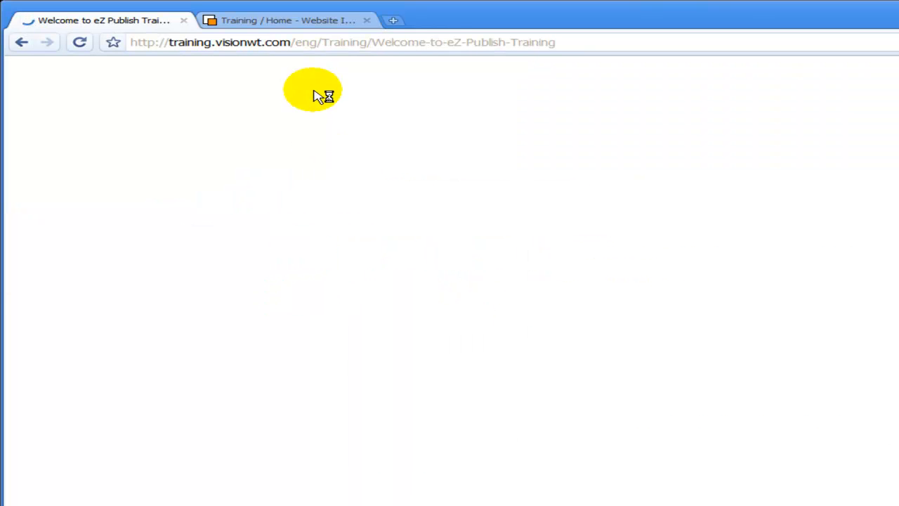
left_click(291, 26)
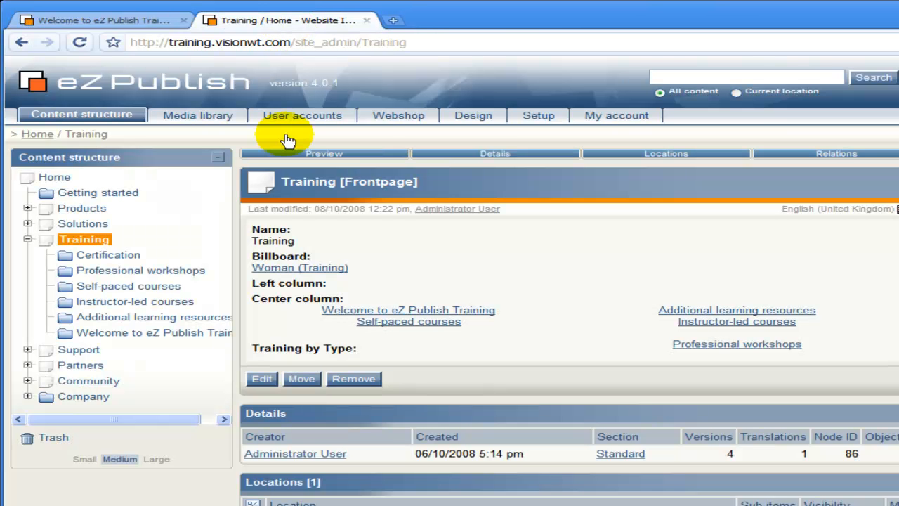
- Add a 'Mail me' line after the maintenance paragraph, above the numbered list
left_click(99, 334)
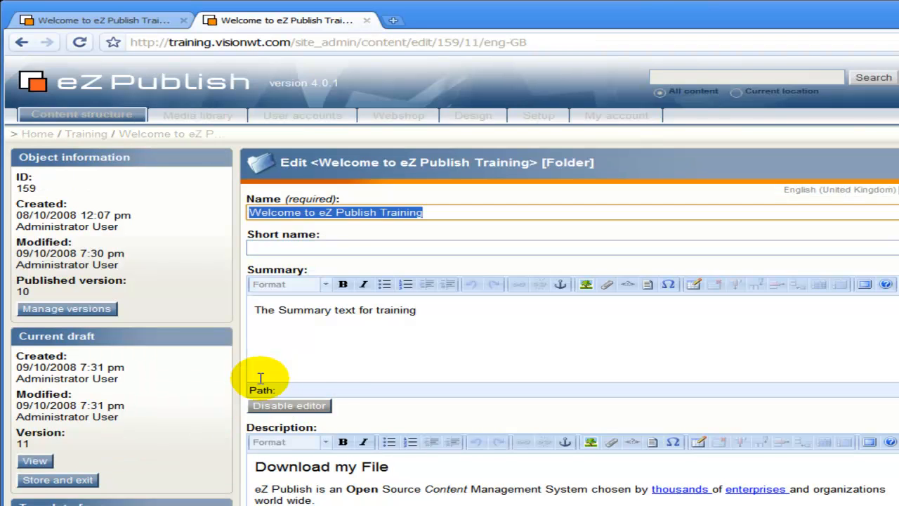
scroll(260, 378, "down", 3)
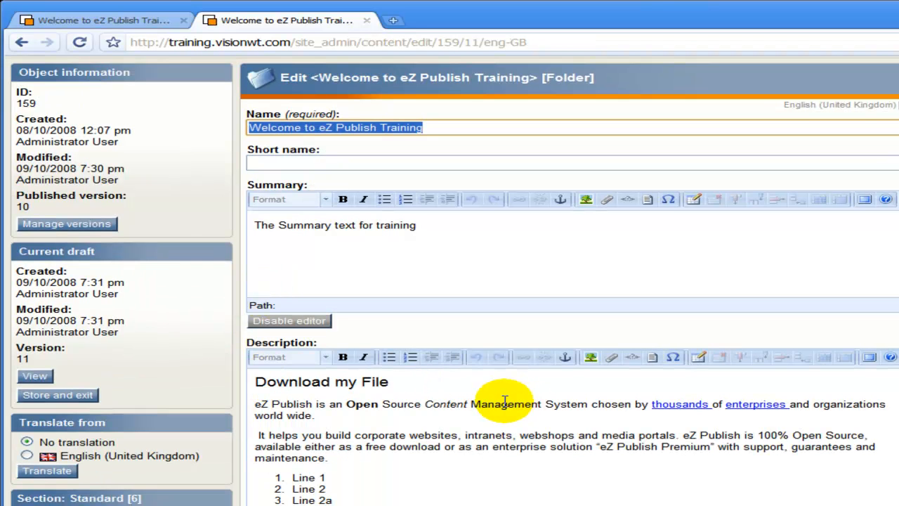
left_click(371, 460)
key("Return")
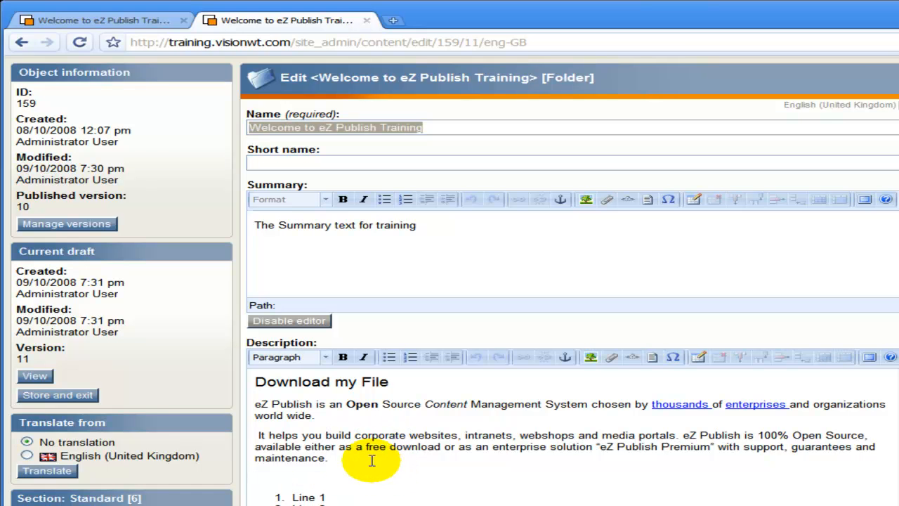
type("Mail me")
left_click_drag(308, 478, 244, 479)
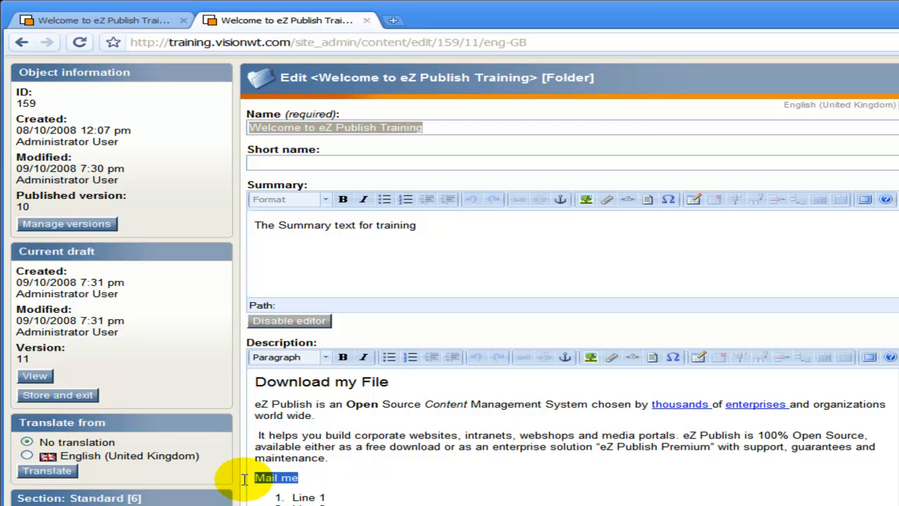
- Make 'Mail me' a Mail-type link to the contact's e-mail address
left_click(524, 358)
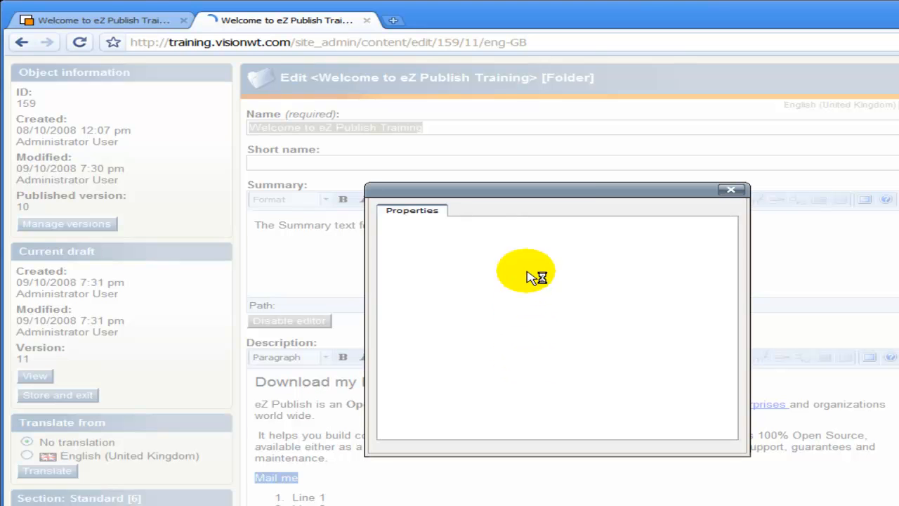
left_click(510, 250)
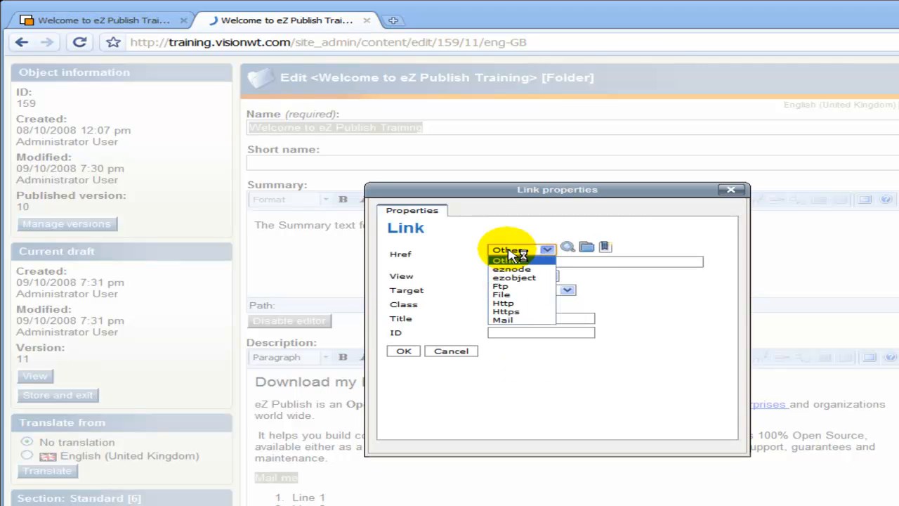
left_click(503, 320)
left_click(542, 262)
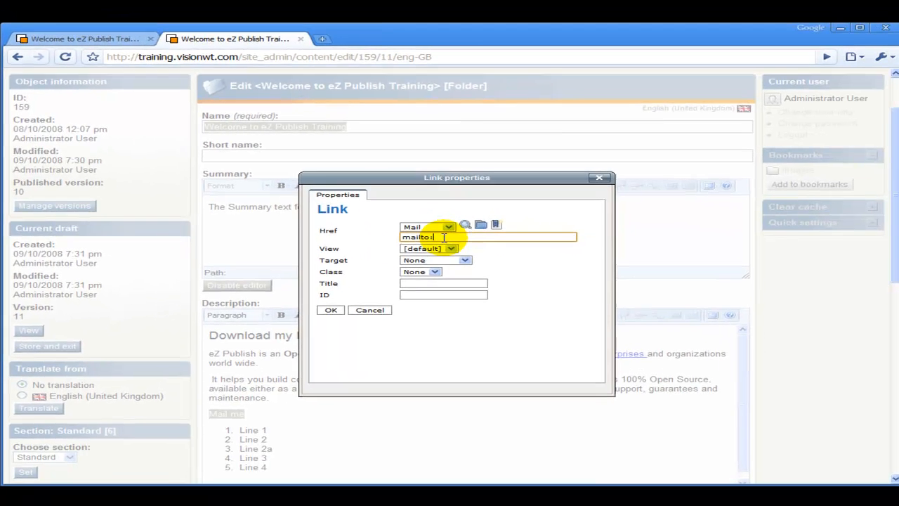
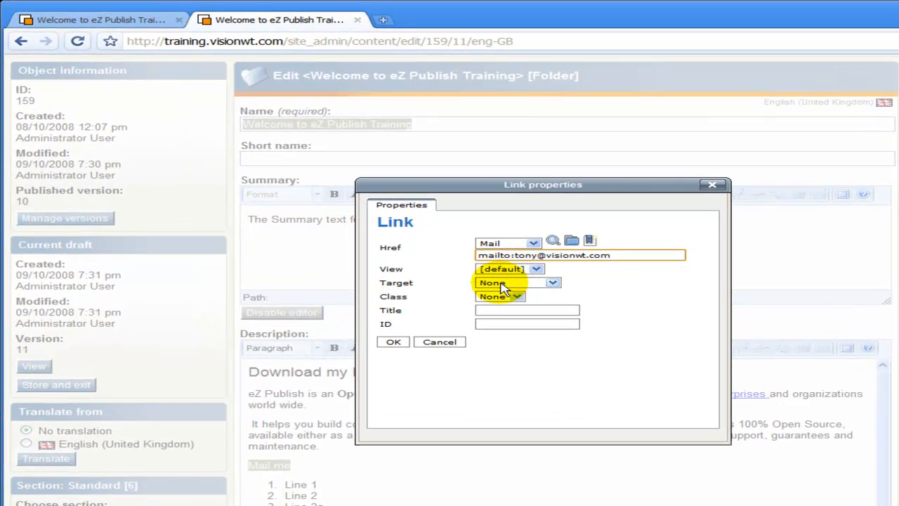
left_click(394, 341)
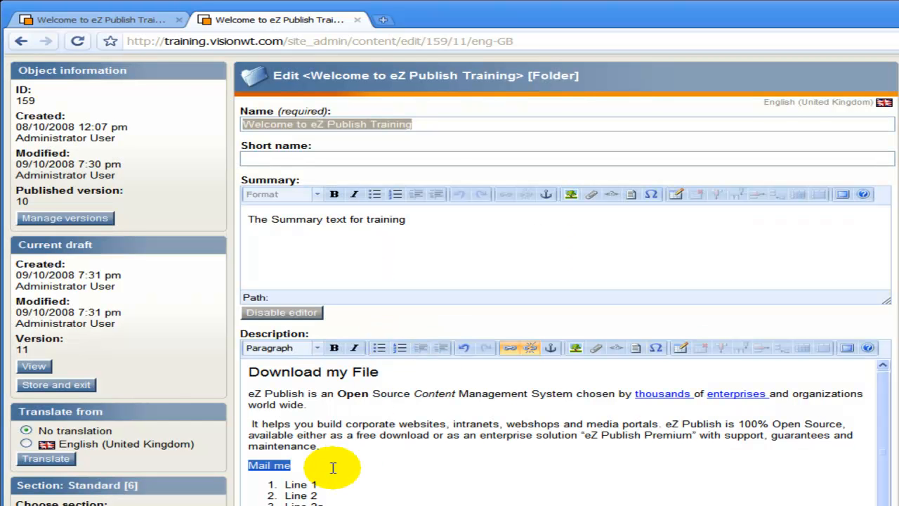
left_click(310, 463)
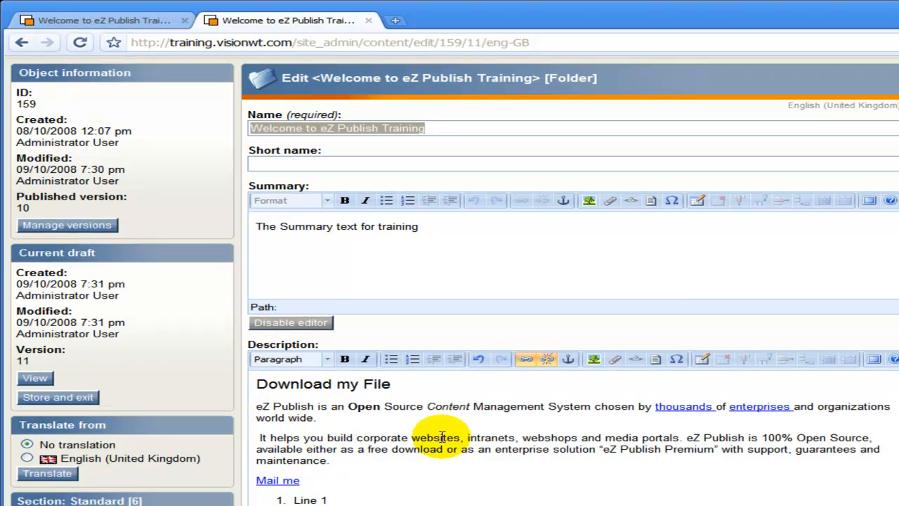
- Link 'Management' as an ezobject to the Lyon encourages talents article, found by searching 'training'
left_click(490, 406)
double_click(489, 405)
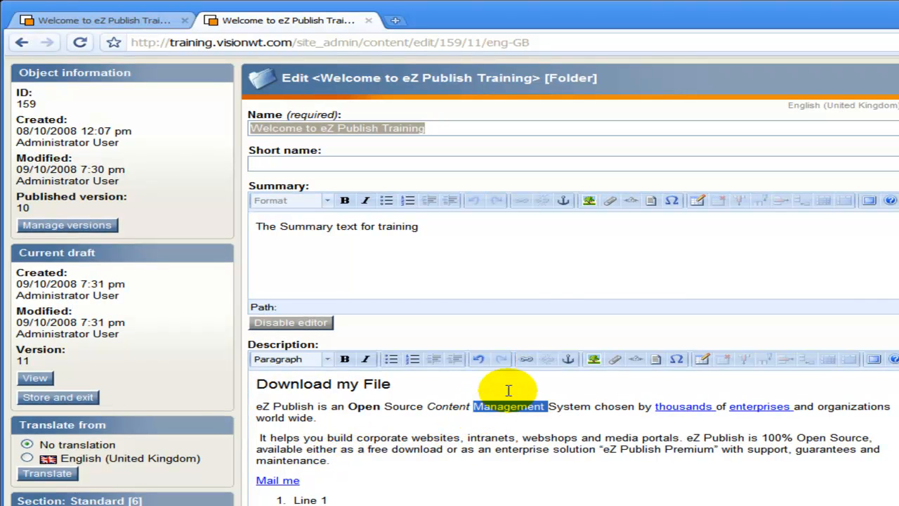
left_click(526, 359)
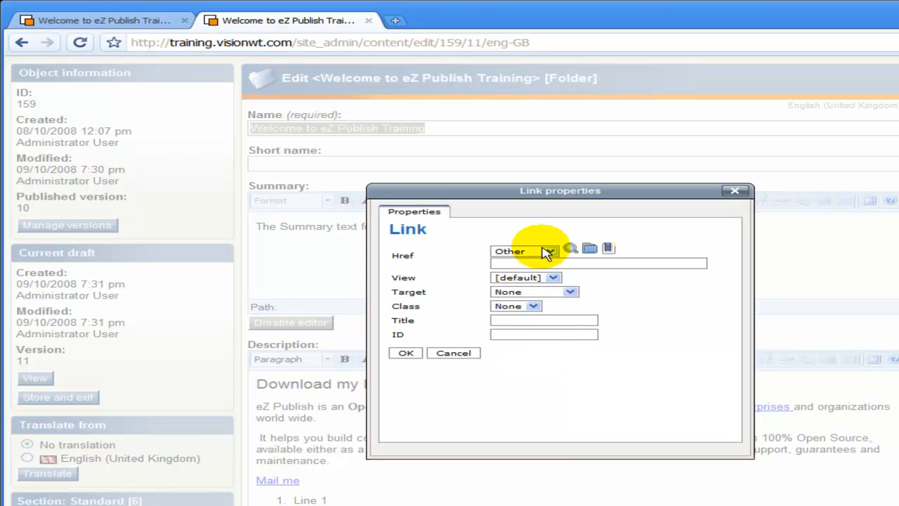
left_click(555, 253)
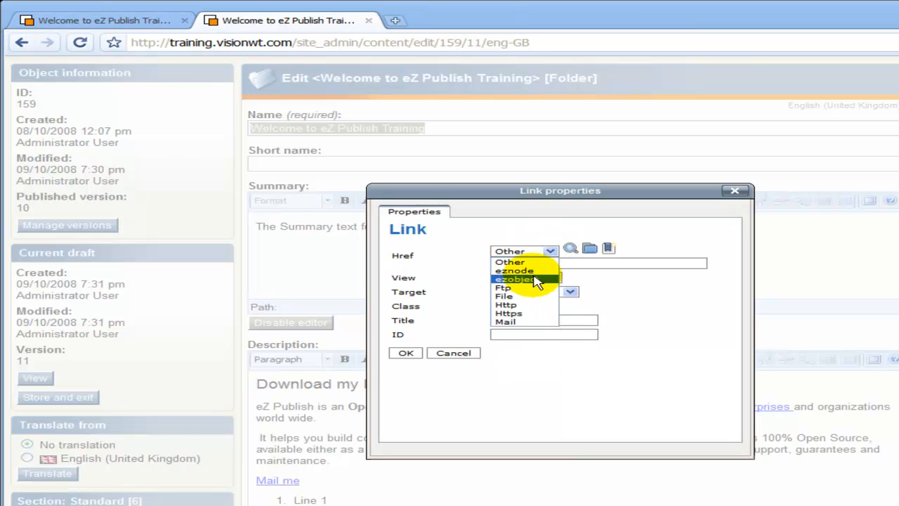
left_click(538, 281)
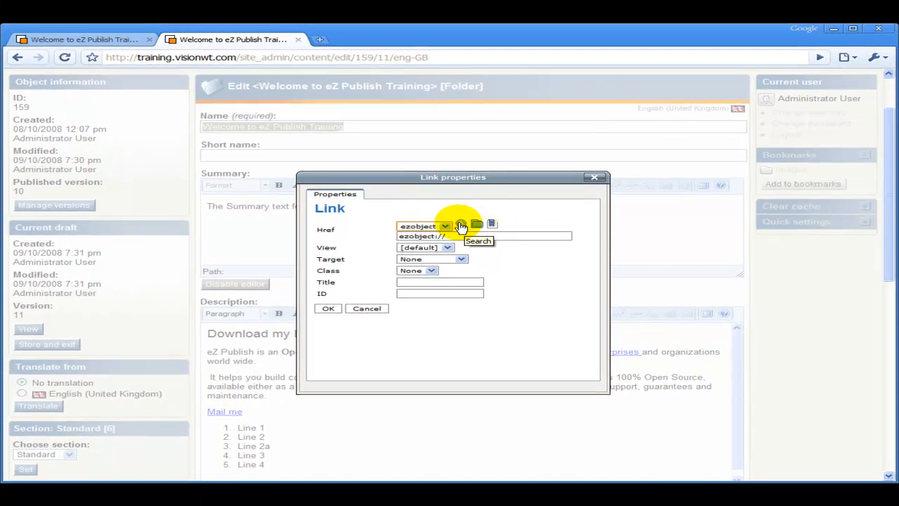
left_click(461, 225)
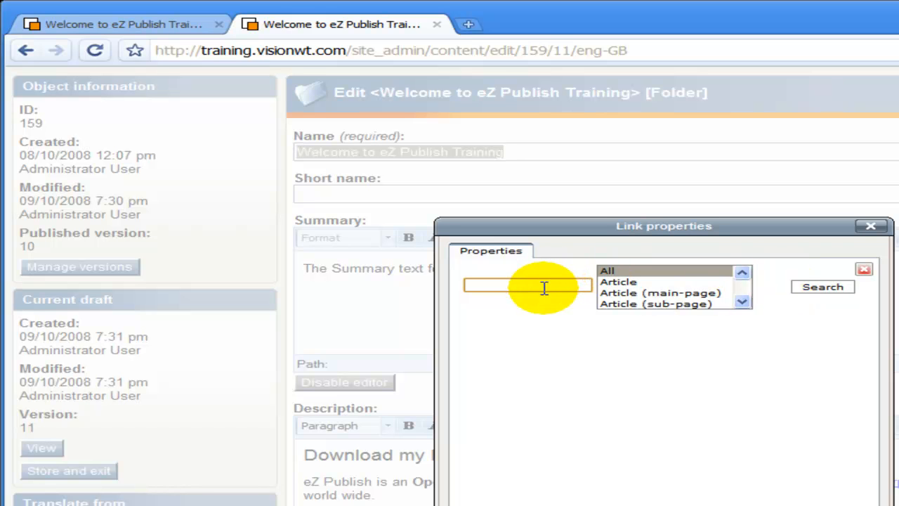
type("training")
left_click(804, 289)
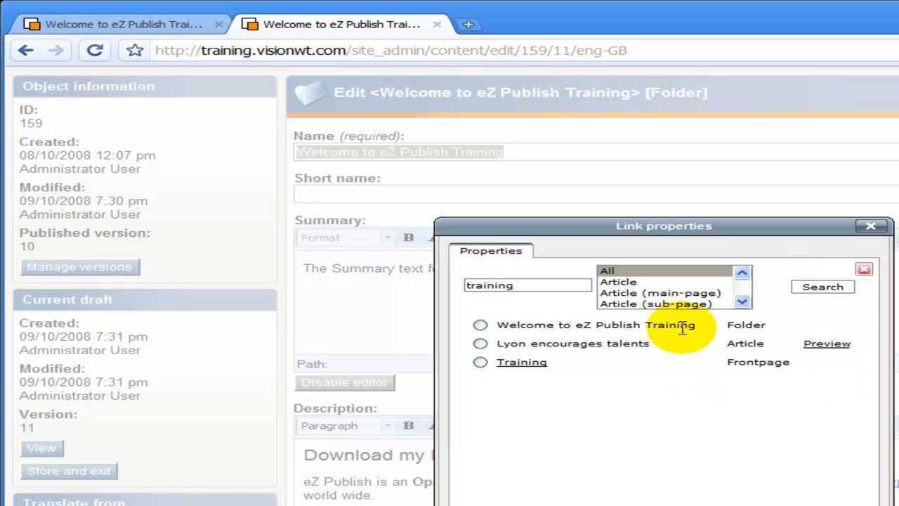
left_click(479, 344)
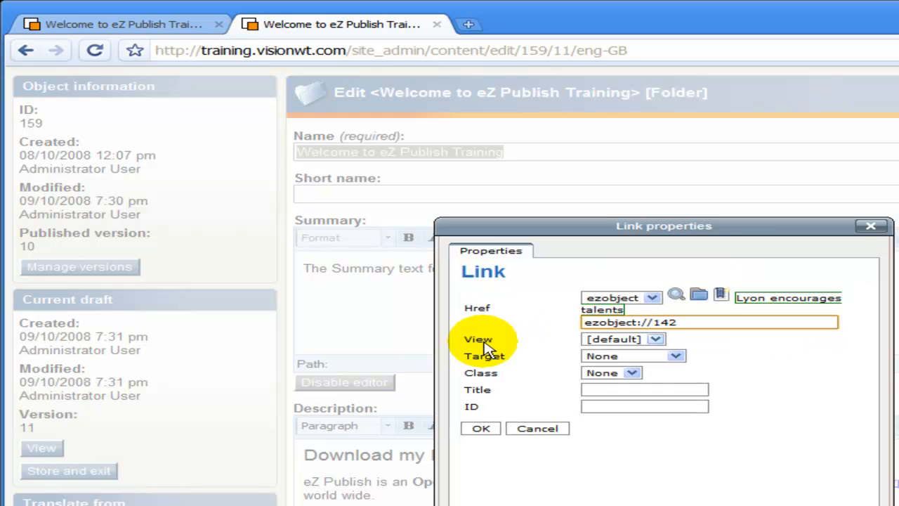
left_click(477, 429)
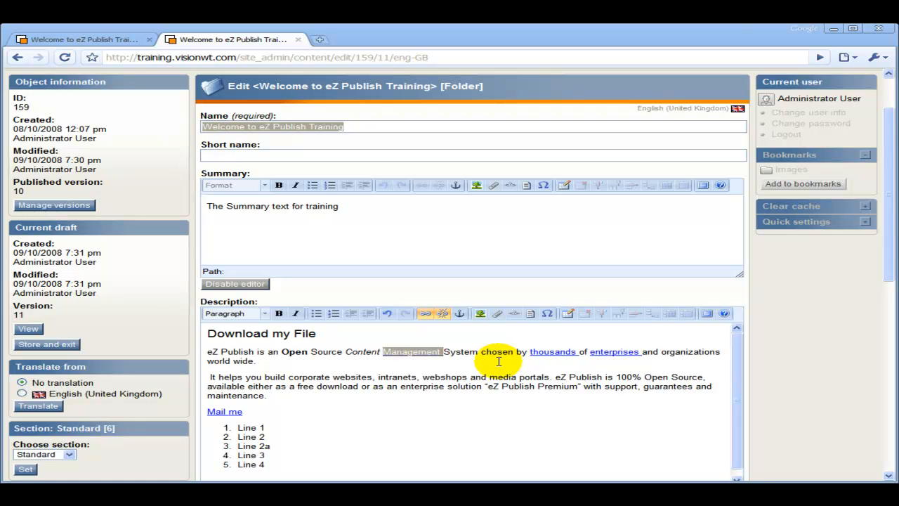
- Start an image insertion and choose Downloadme from the bookmarked Media Images folder
left_click(270, 362)
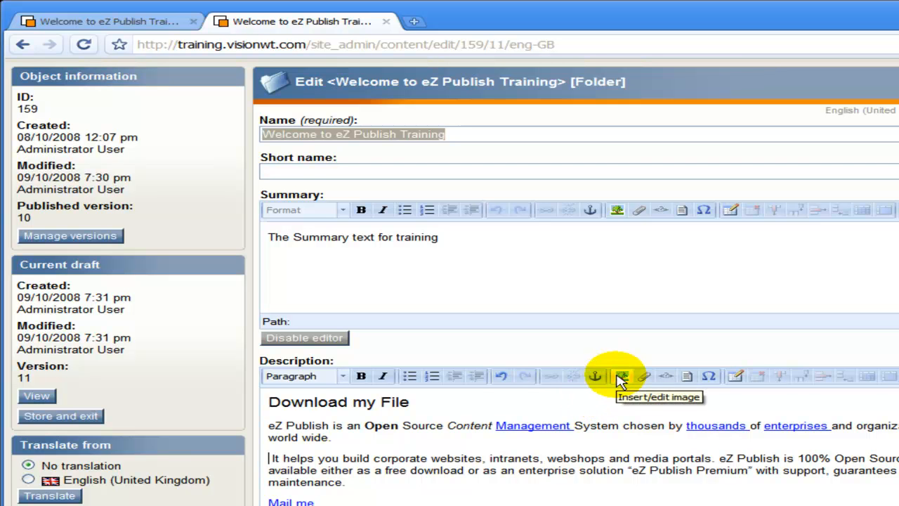
left_click(622, 378)
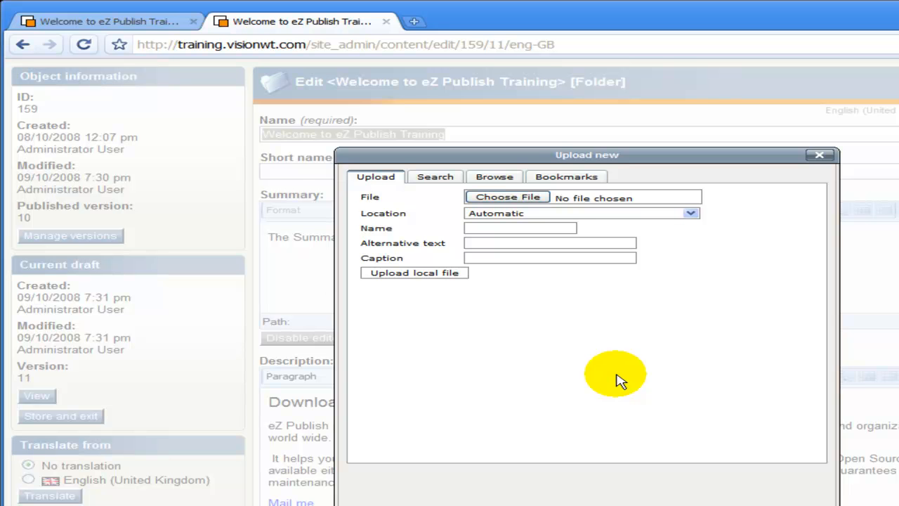
left_click(495, 178)
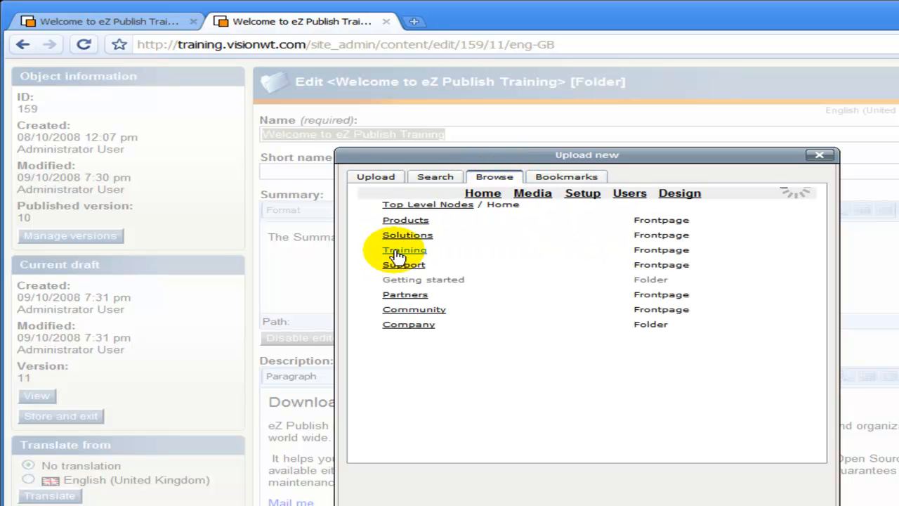
left_click(411, 255)
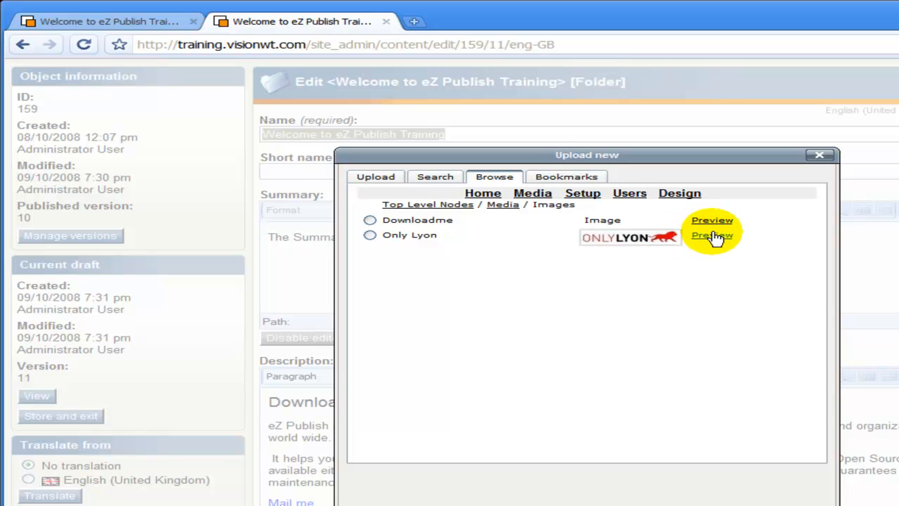
mouse_move(713, 222)
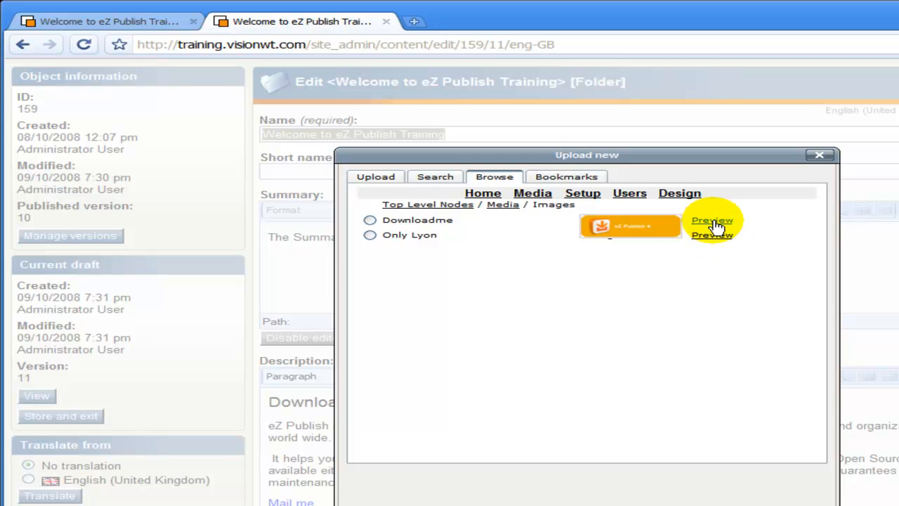
left_click(574, 180)
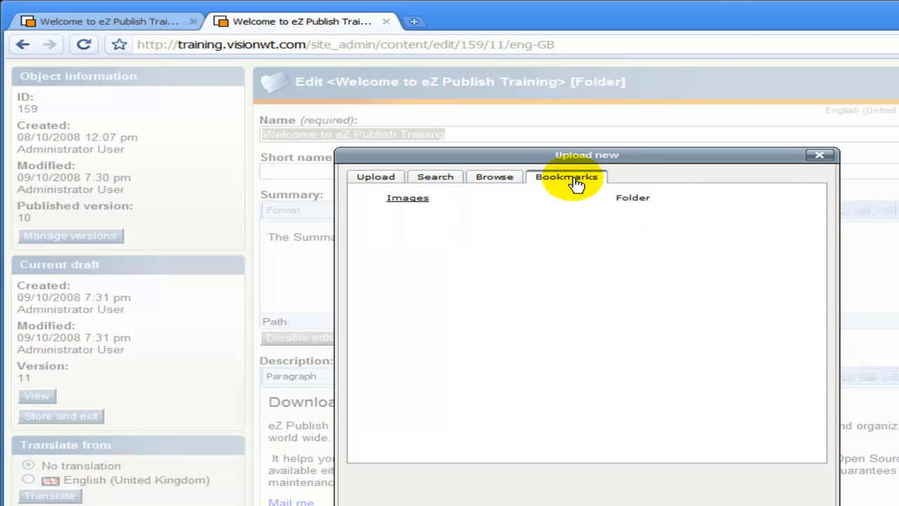
left_click(419, 201)
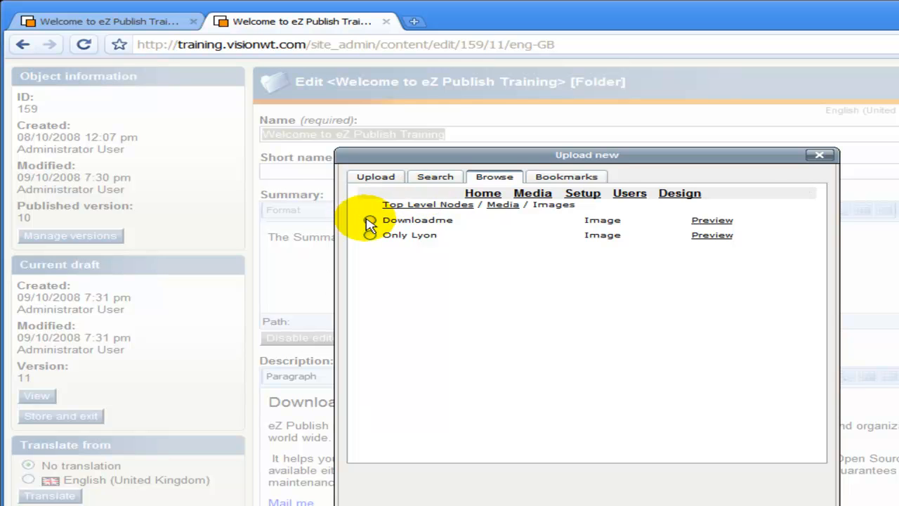
left_click(371, 220)
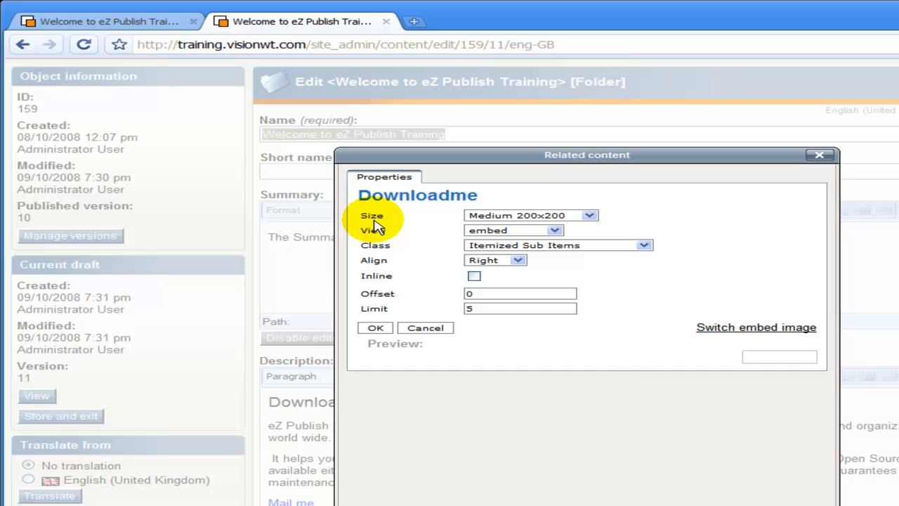
- Embed the Downloadme image with class None and Left alignment
left_click(503, 246)
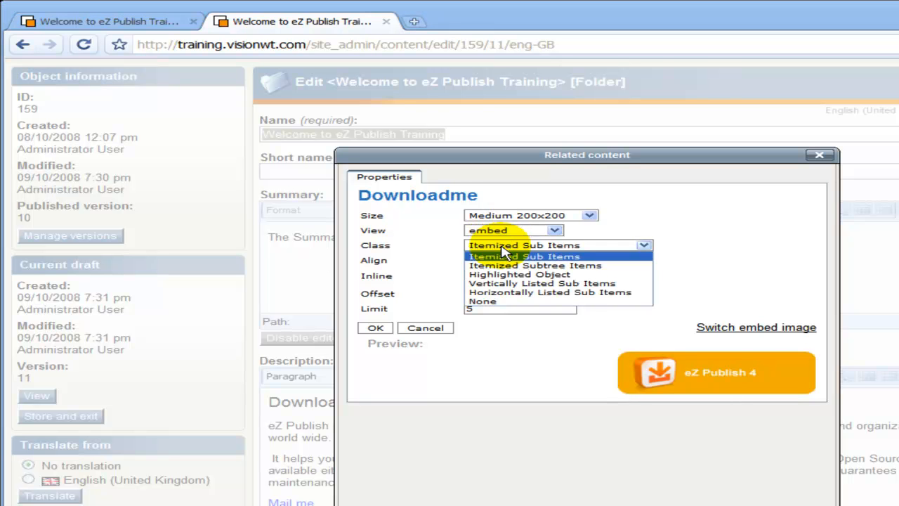
left_click(496, 302)
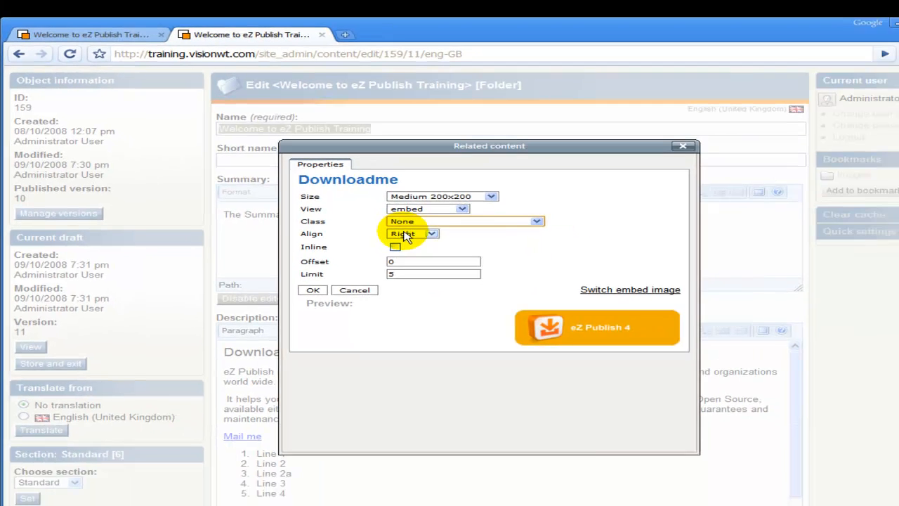
left_click(492, 260)
left_click(373, 234)
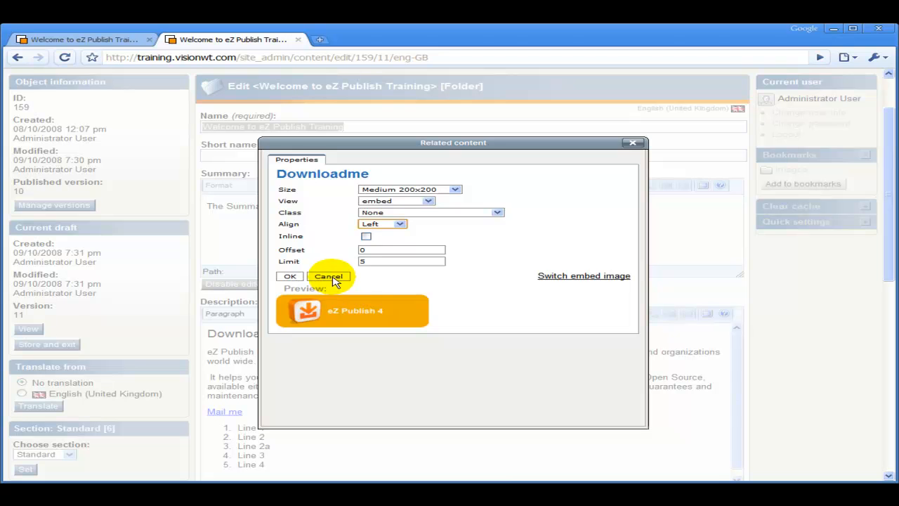
left_click(371, 224)
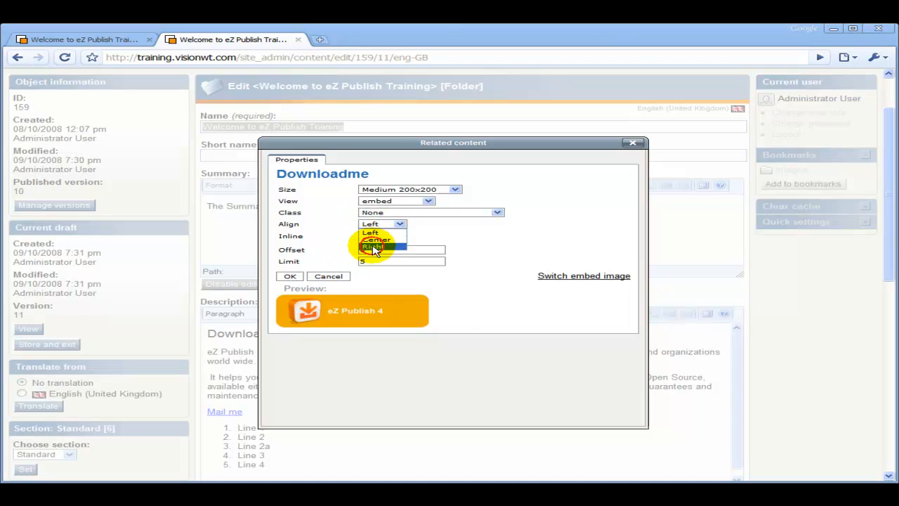
left_click(373, 246)
left_click(373, 223)
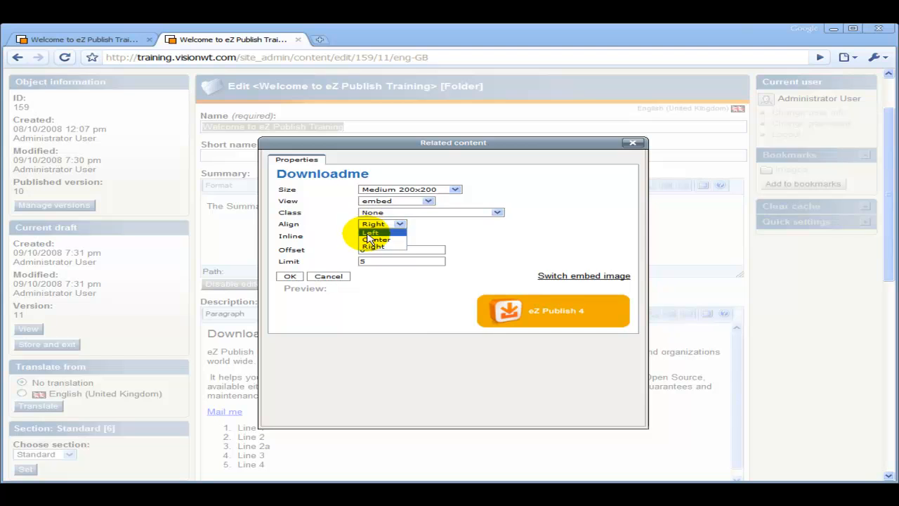
left_click(371, 234)
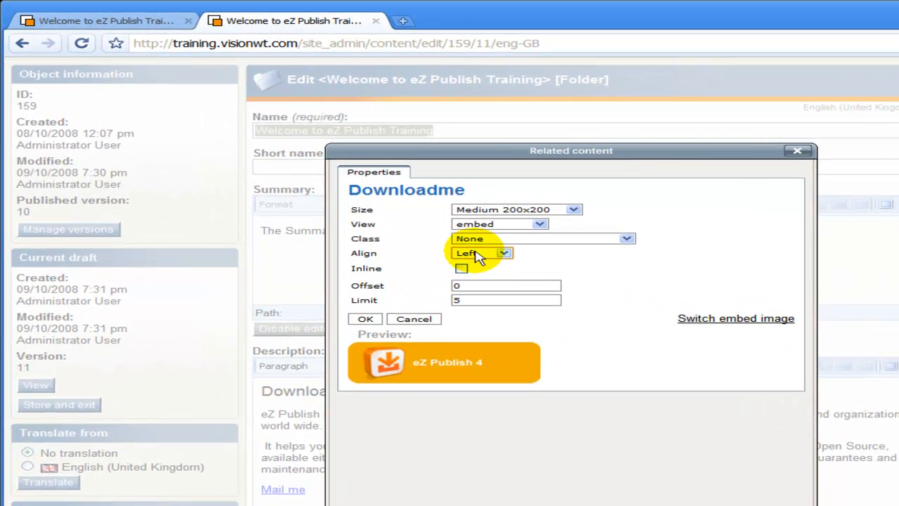
left_click(366, 319)
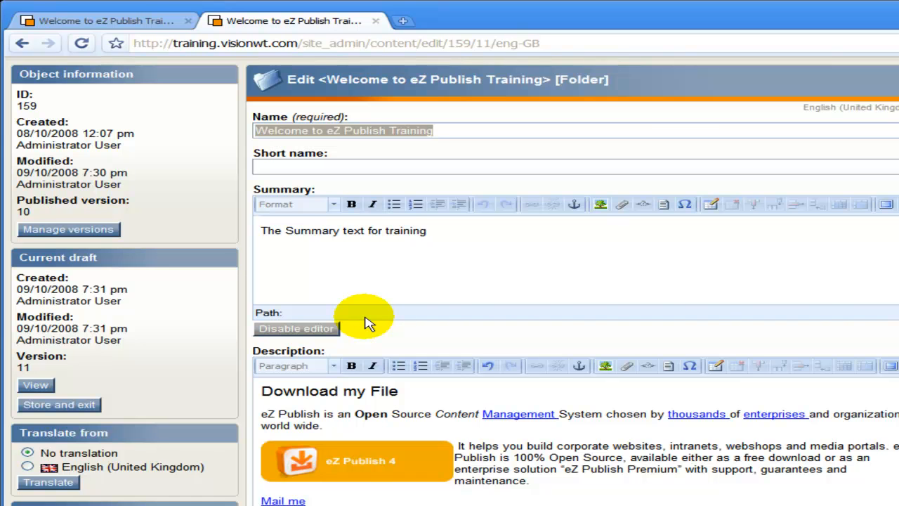
- Send the folder edits for publishing
scroll(366, 320, "down", 1)
scroll(344, 312, "down", 5)
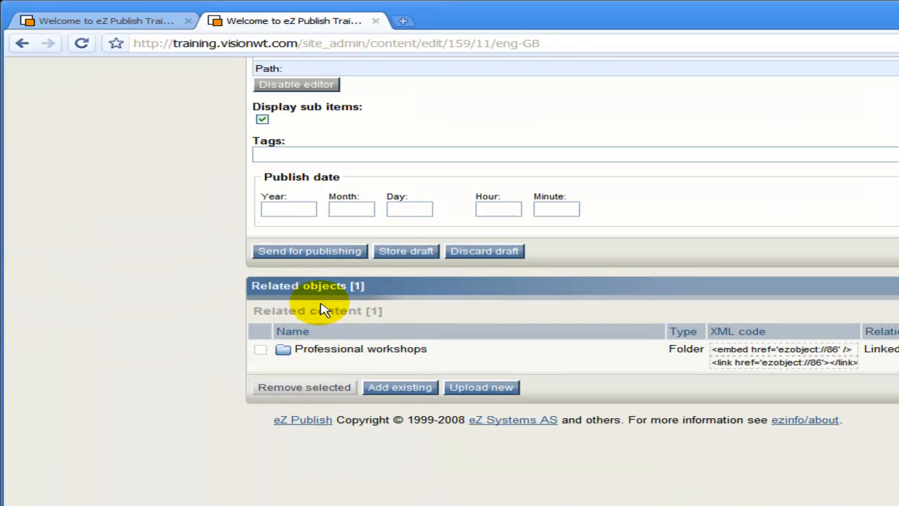
left_click(316, 253)
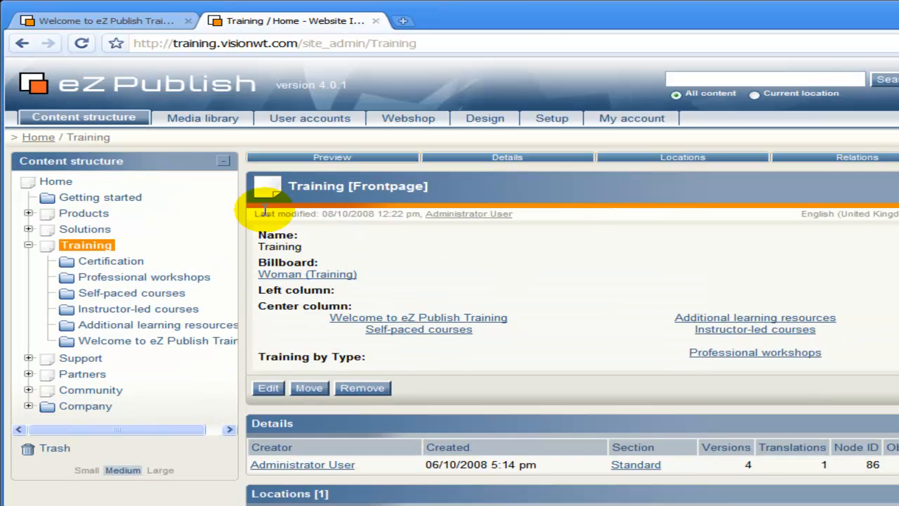
- Reload the public Welcome page to check the image, then return to the admin tab
left_click(149, 21)
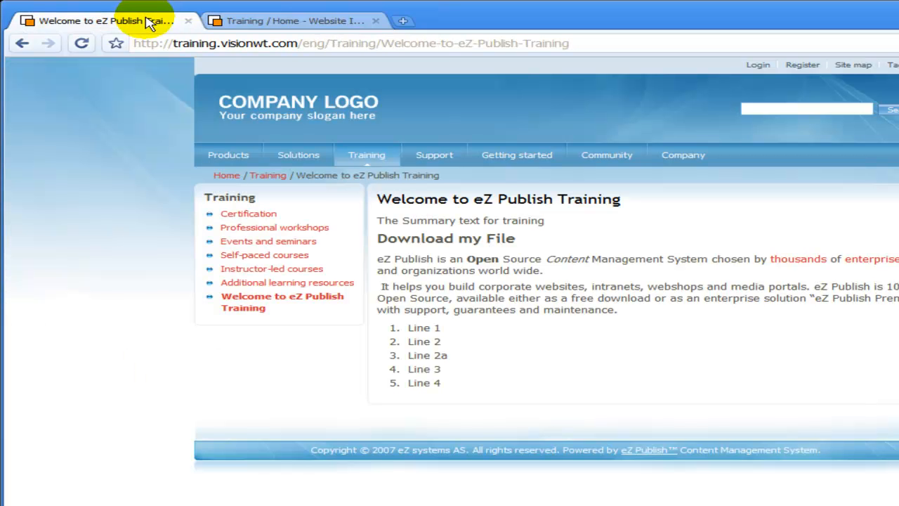
left_click(81, 43)
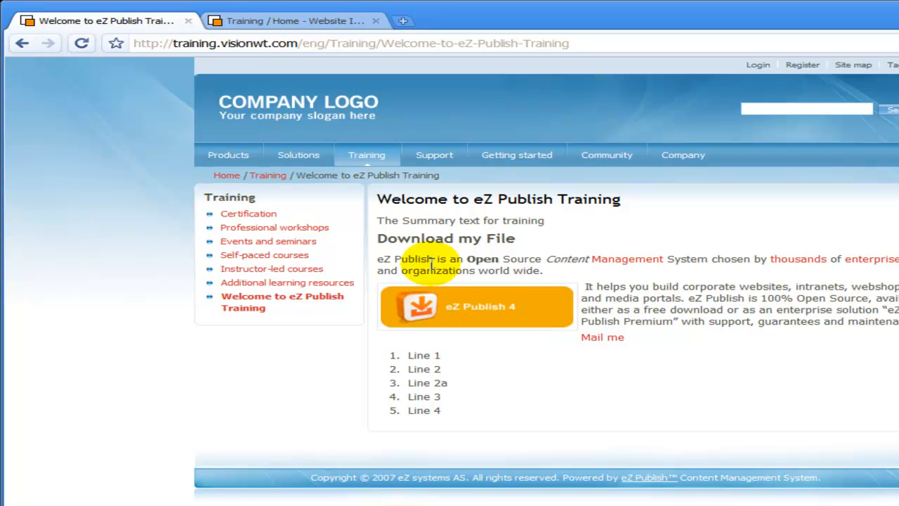
left_click(297, 27)
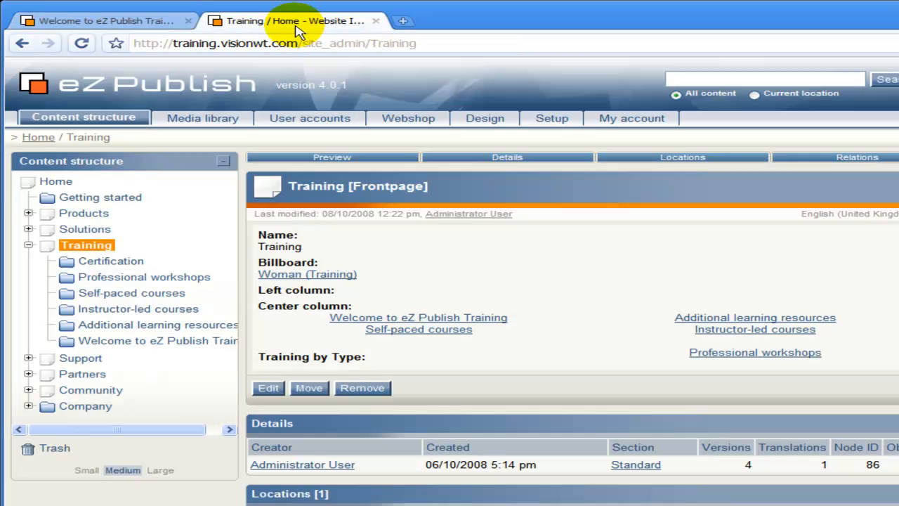
- Edit the Welcome to eZ Publish Training folder again as draft version 12
left_click(70, 343)
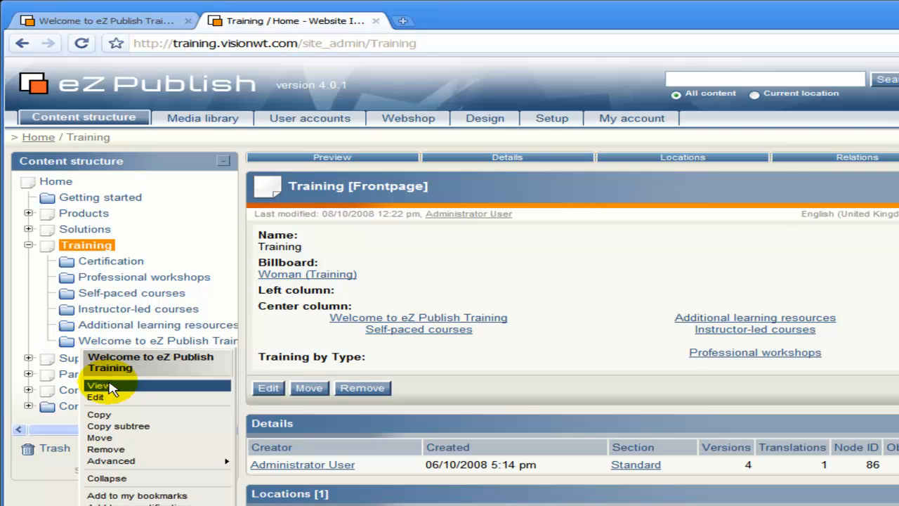
left_click(123, 398)
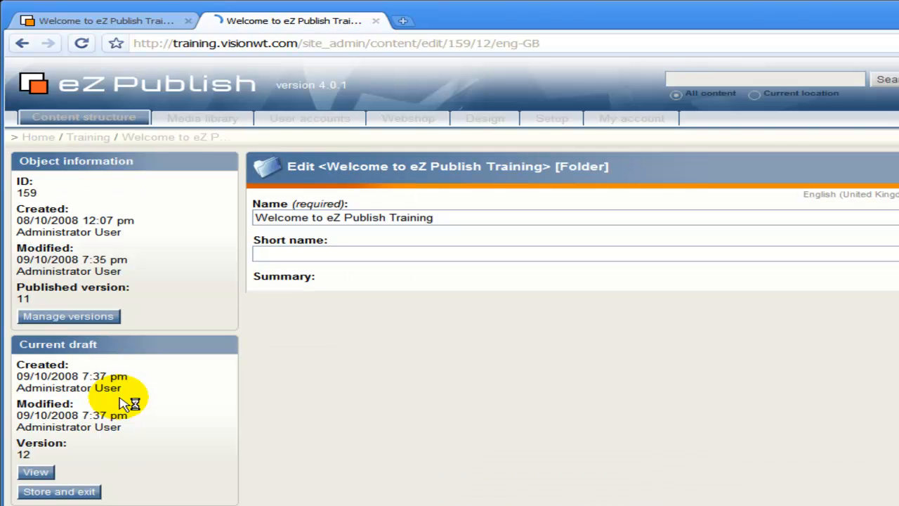
scroll(409, 394, "down", 1)
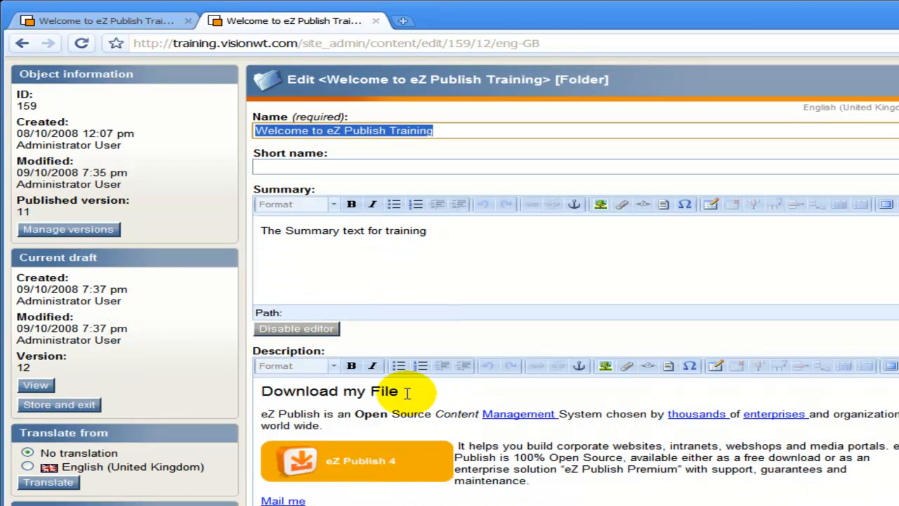
- Link the eZ Publish 4 image to Http address ez.no
left_click(336, 458)
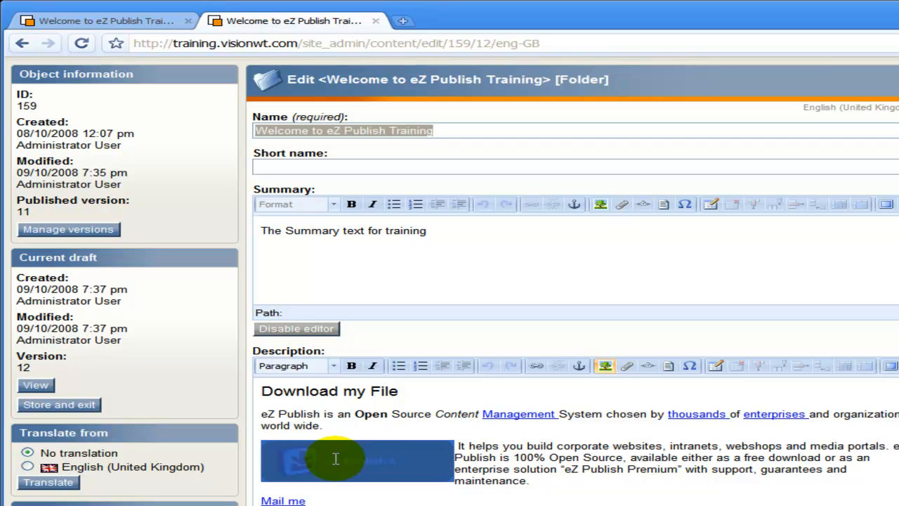
left_click(536, 366)
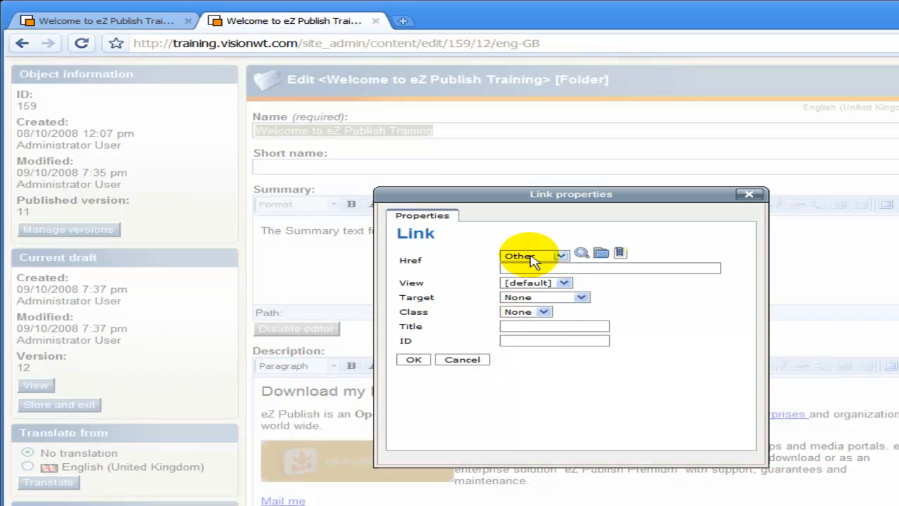
left_click(531, 260)
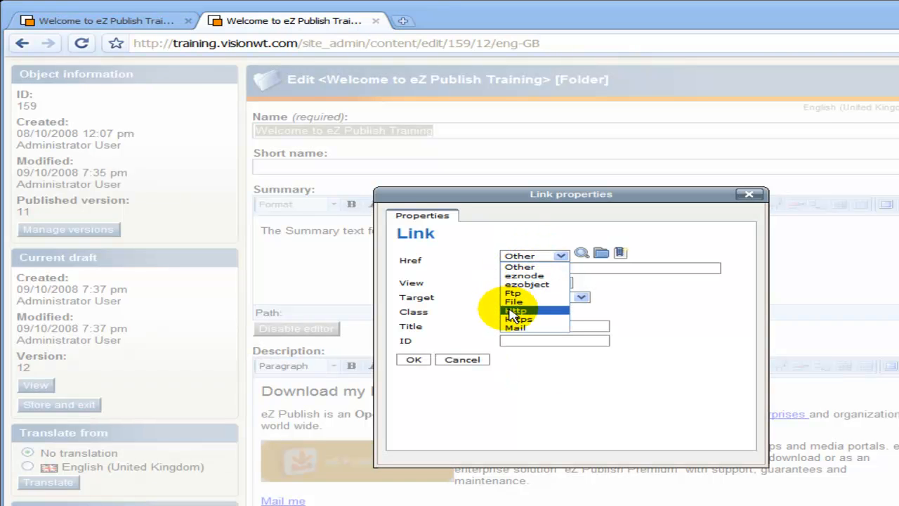
left_click(513, 312)
left_click(529, 268)
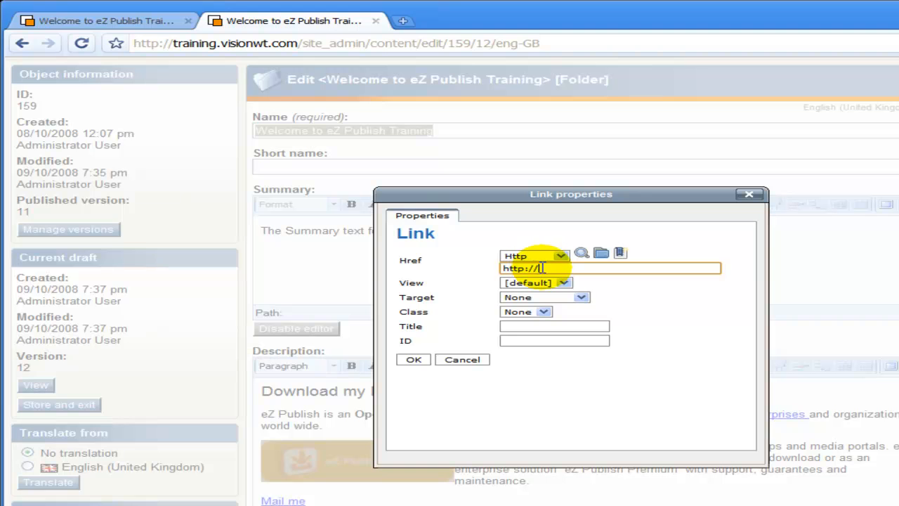
type("ez.no")
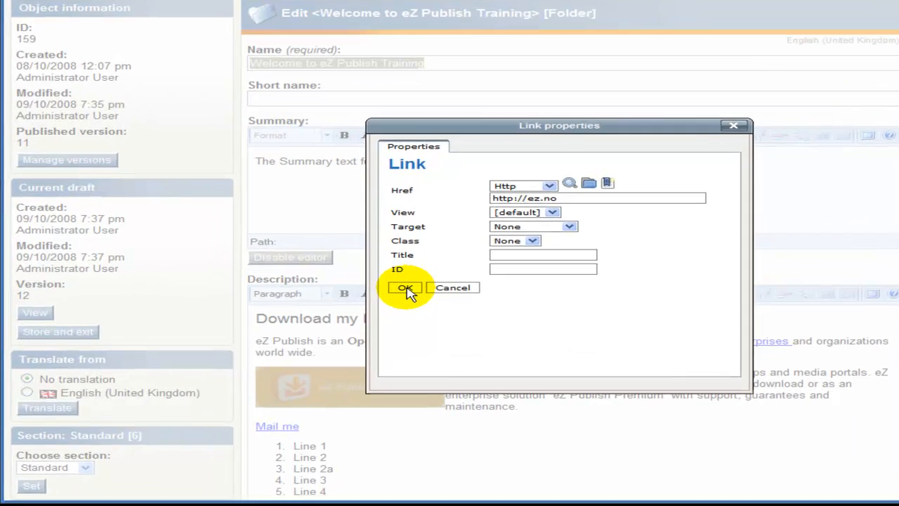
left_click(329, 310)
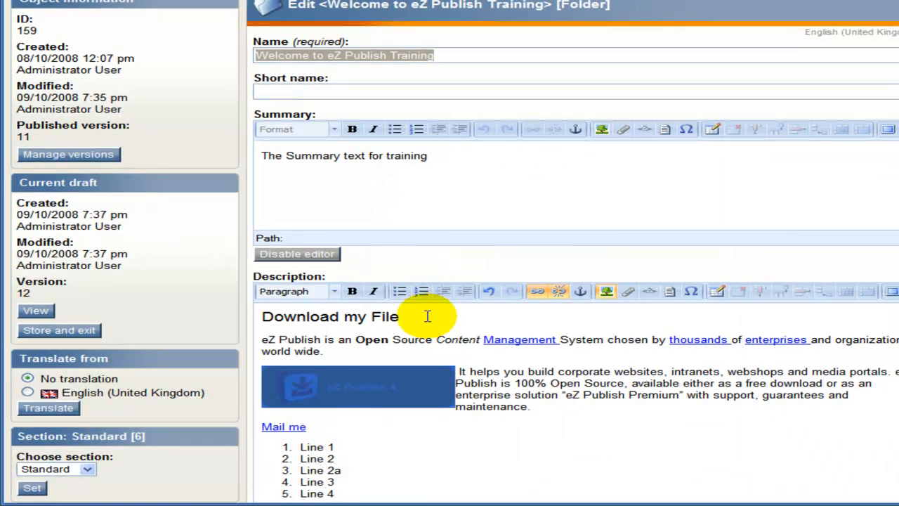
- Start a plain paragraph below Line 4, ending the numbered list
scroll(436, 340, "down", 1)
left_click(526, 374)
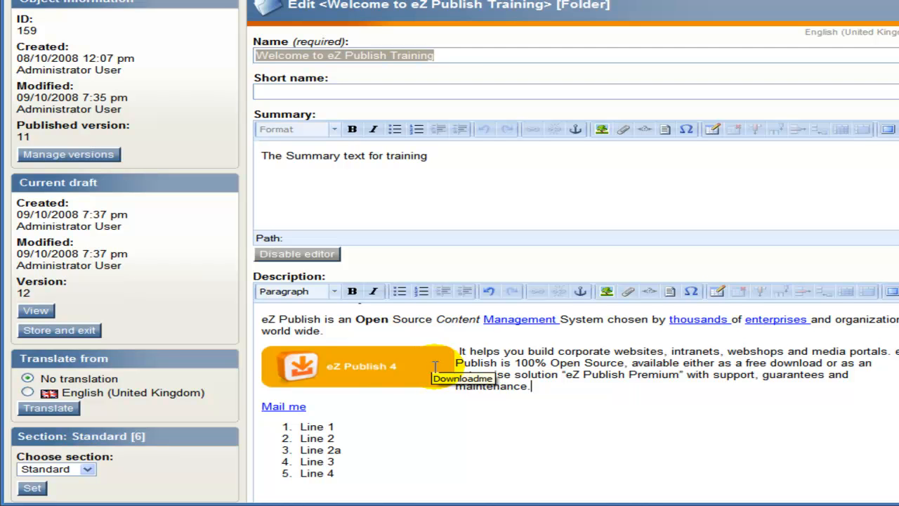
left_click(362, 471)
key("Return")
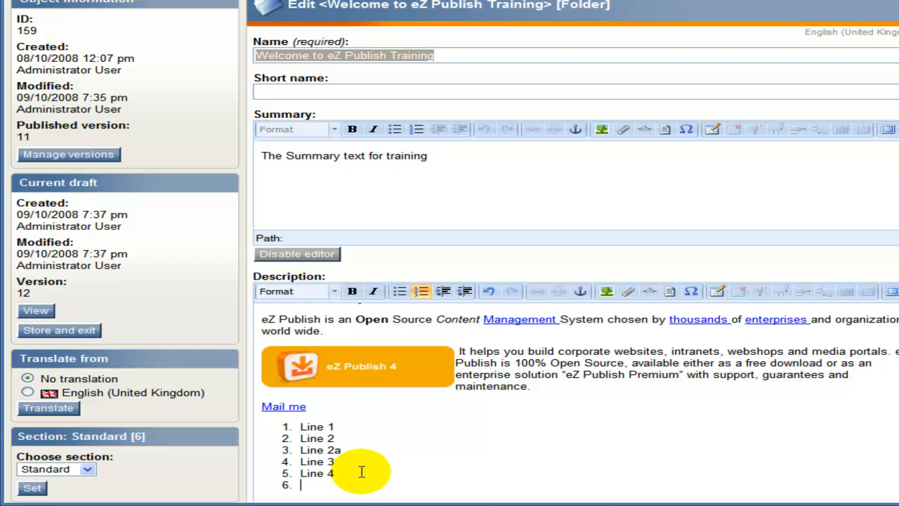
key("Return")
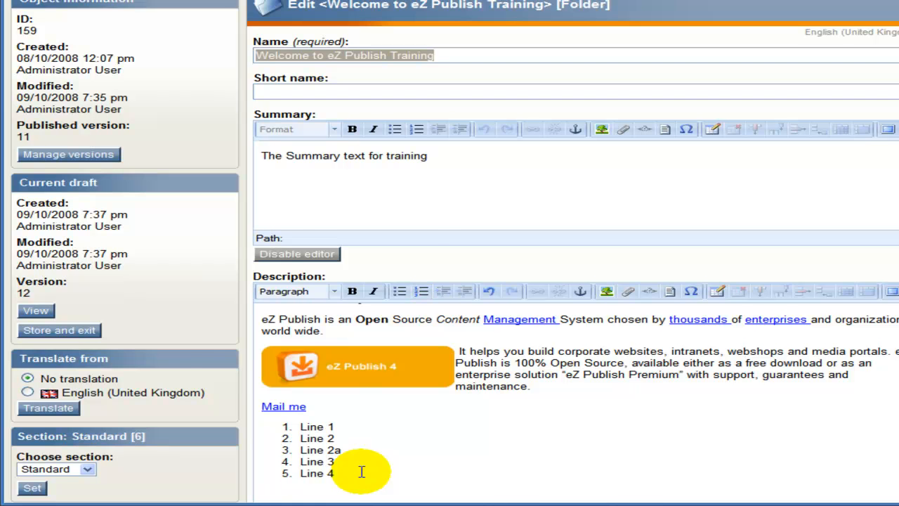
scroll(361, 471, "down", 3)
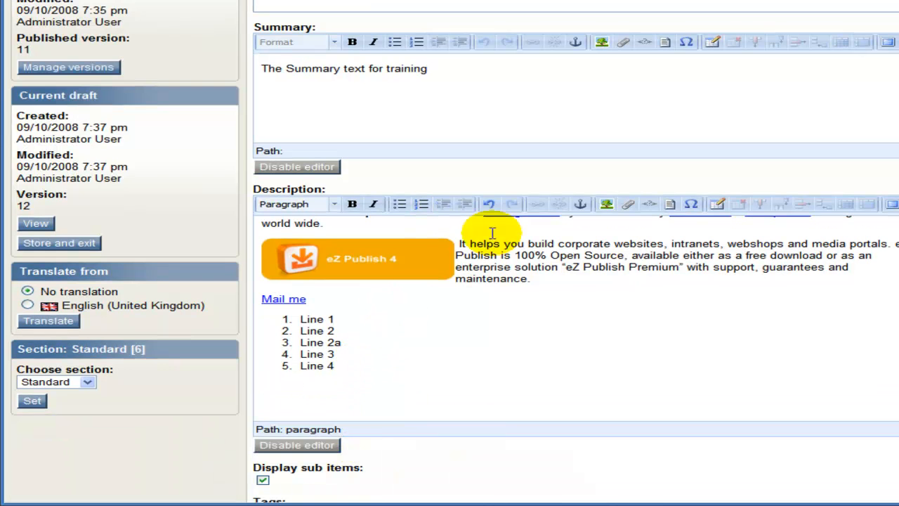
- Start inserting a new image and choose the local file ie.png for upload
left_click(607, 204)
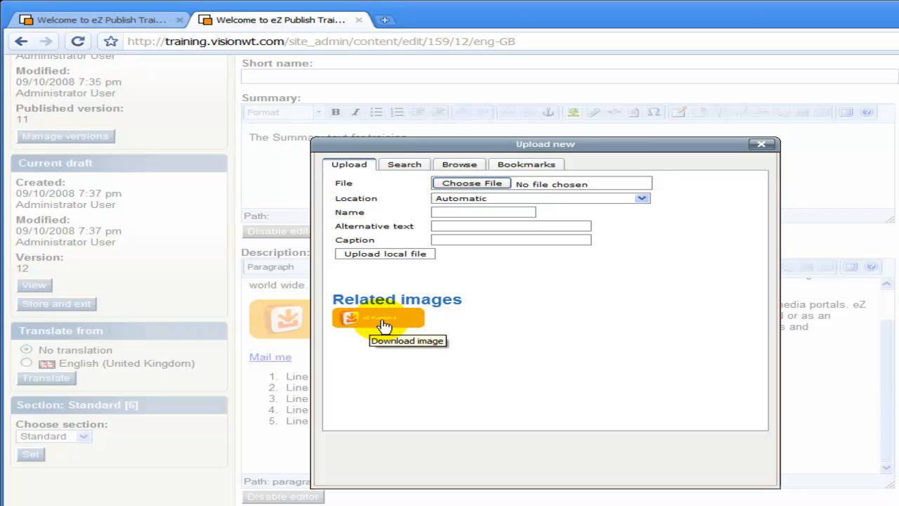
left_click(456, 186)
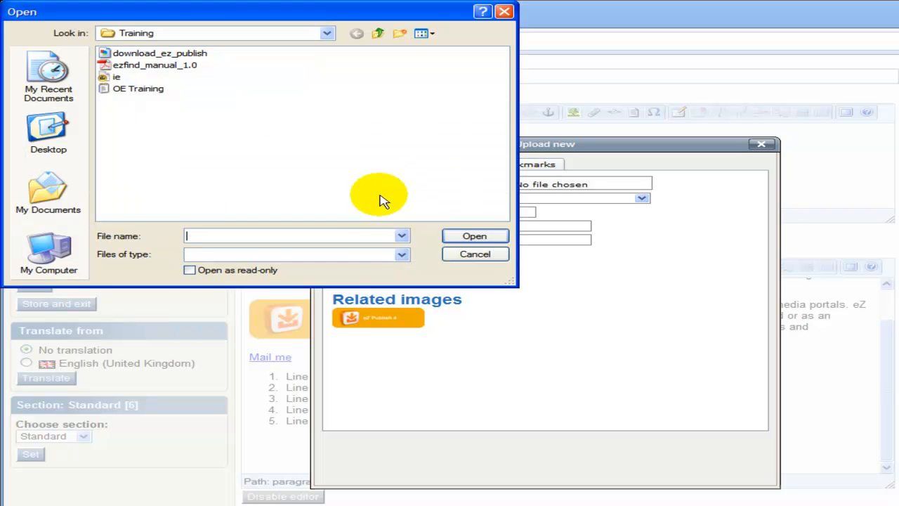
left_click(117, 77)
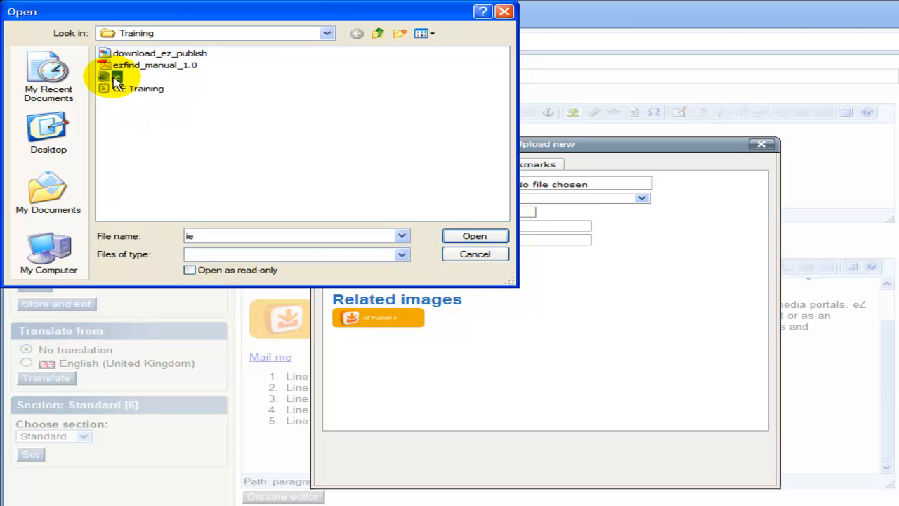
left_click(474, 236)
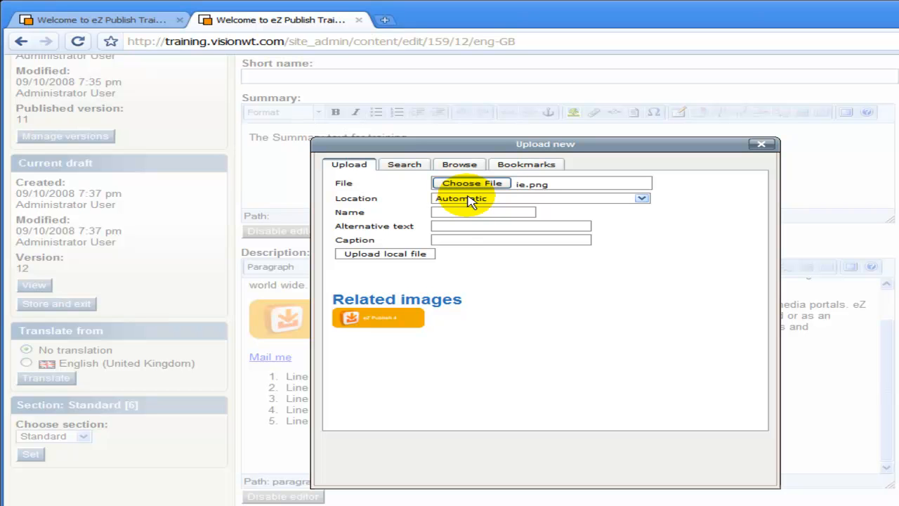
- Store the ie.png upload in Images, named 'IE image' with alternative text 'IE logo'
left_click(470, 200)
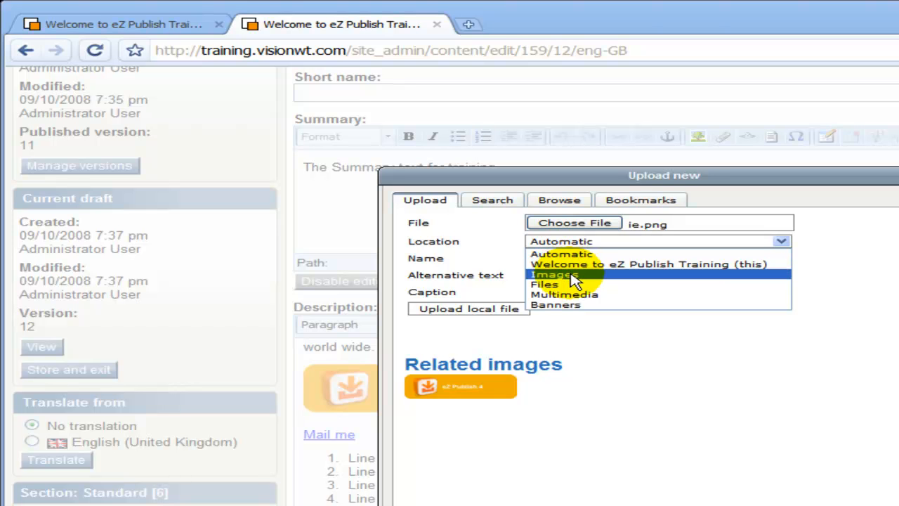
left_click(572, 277)
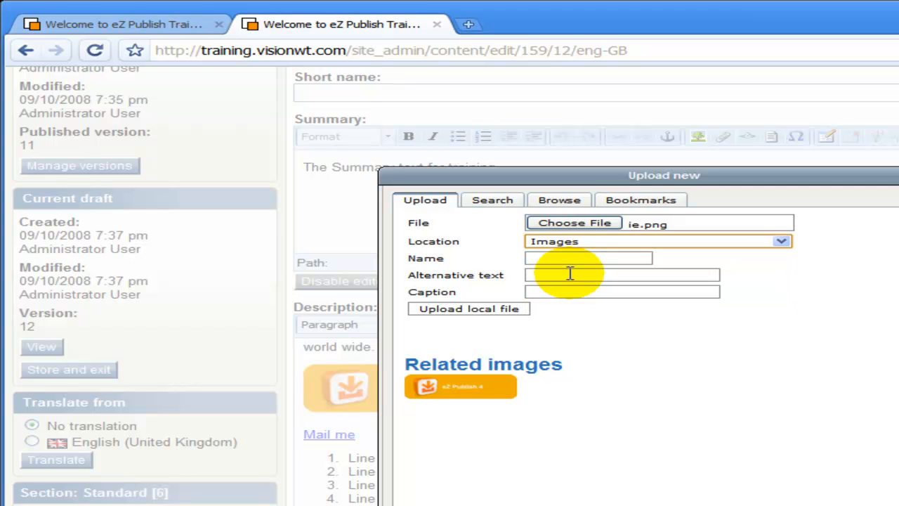
left_click(572, 261)
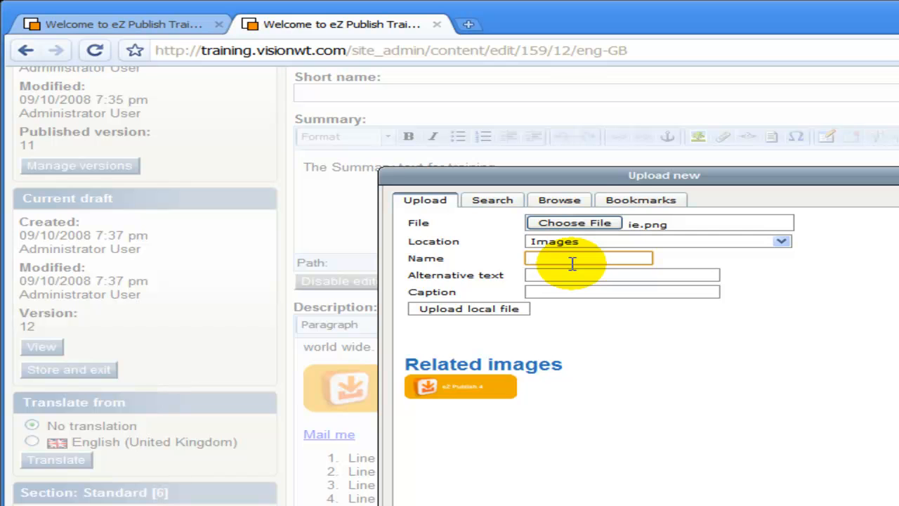
type("IE image")
left_click(555, 278)
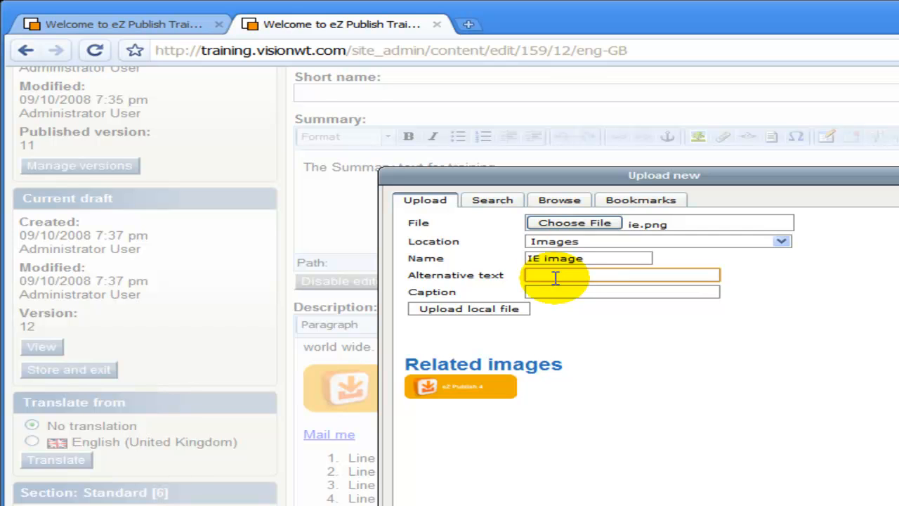
type("IE logo")
- Upload ie.png and set its embed size to Large 300x300
left_click(505, 315)
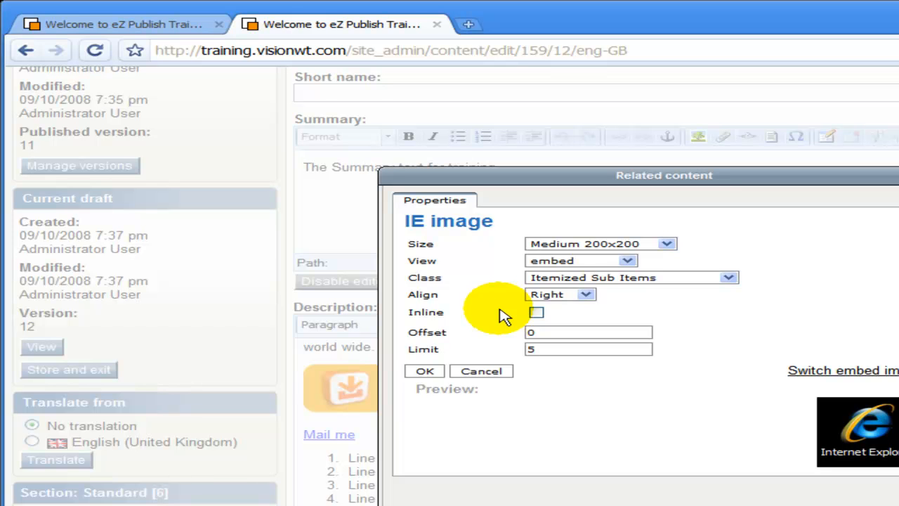
left_click(556, 244)
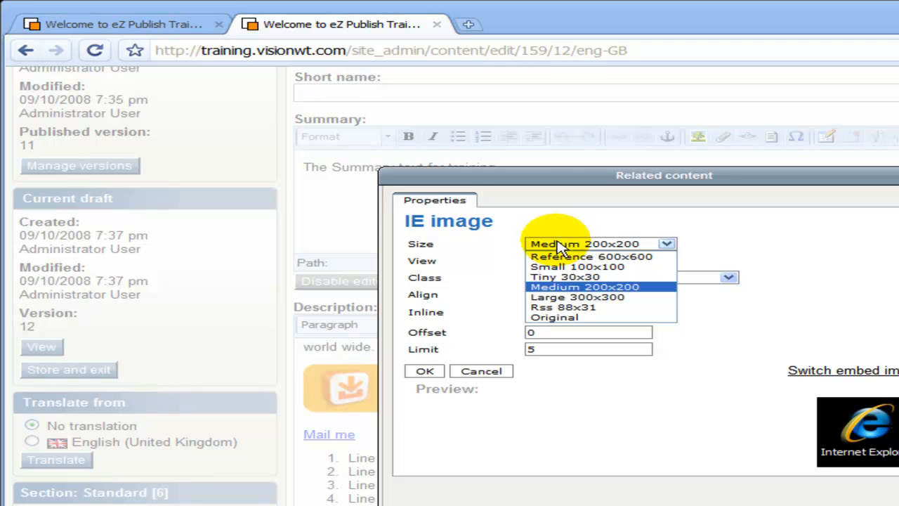
left_click(562, 266)
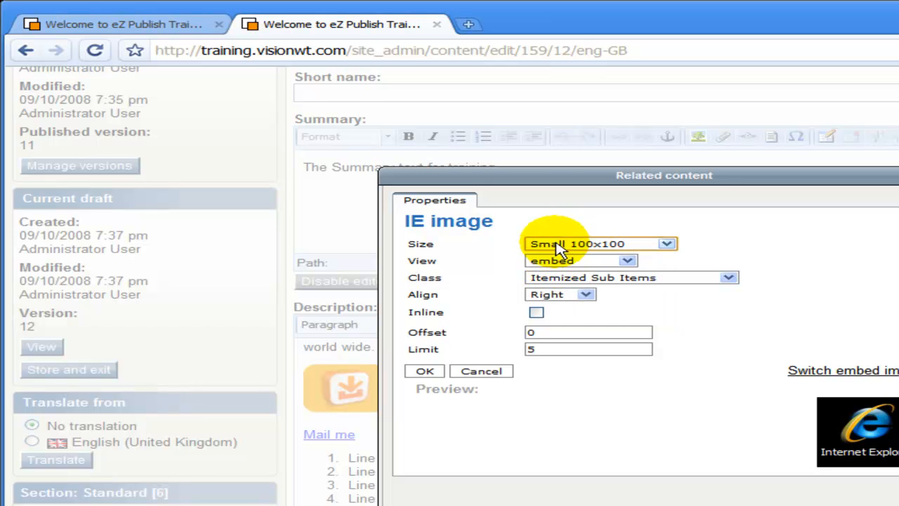
left_click(558, 246)
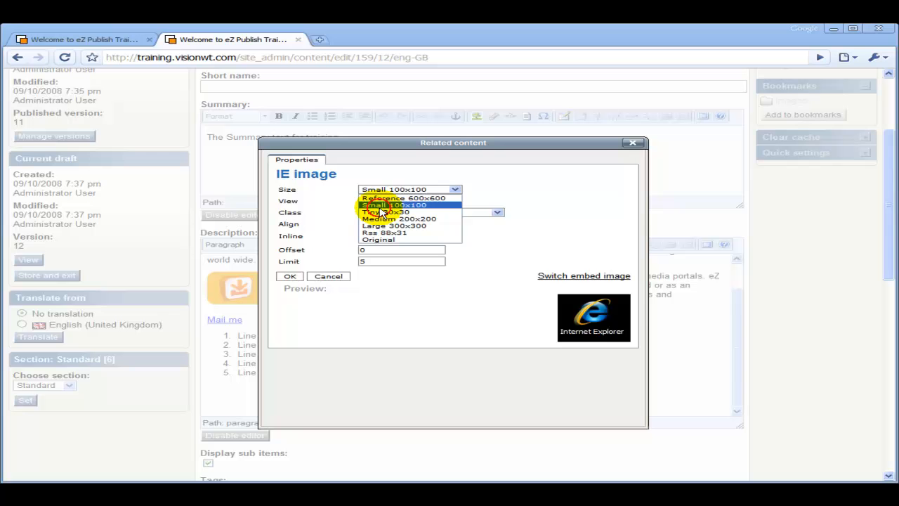
left_click(556, 275)
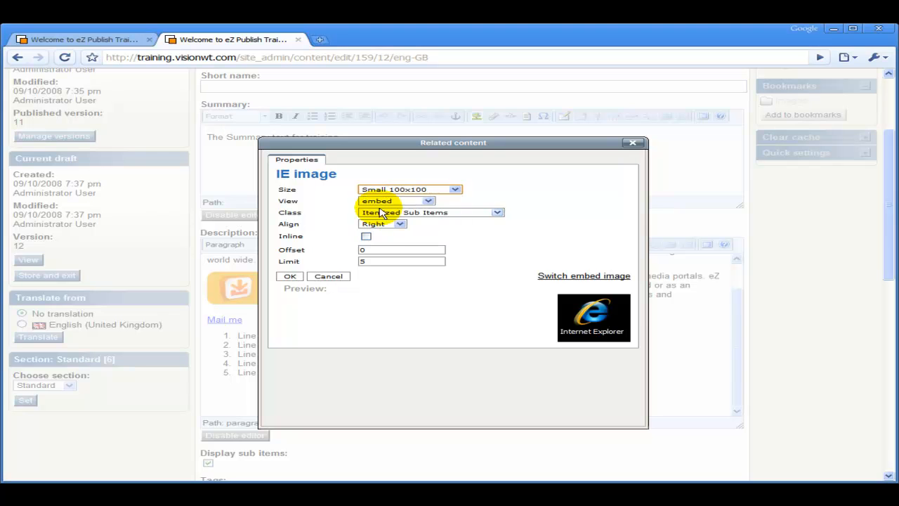
left_click(366, 189)
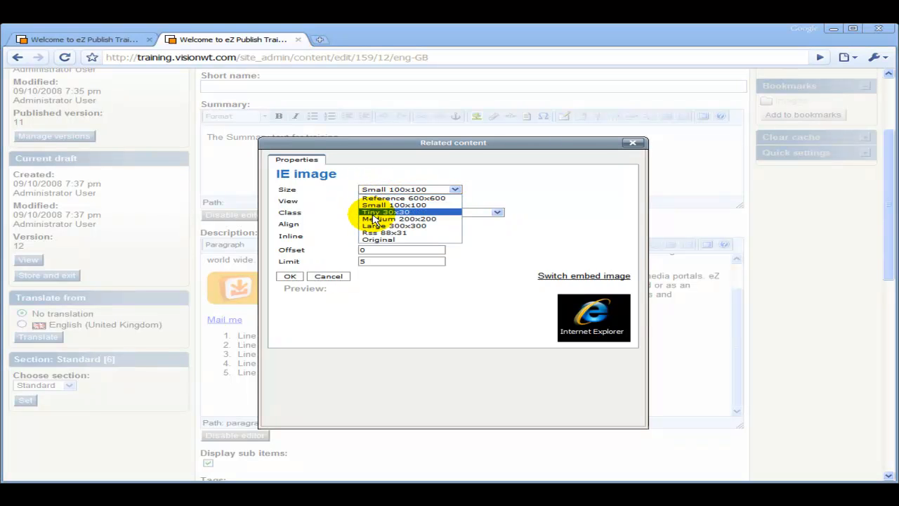
left_click(375, 212)
left_click(368, 189)
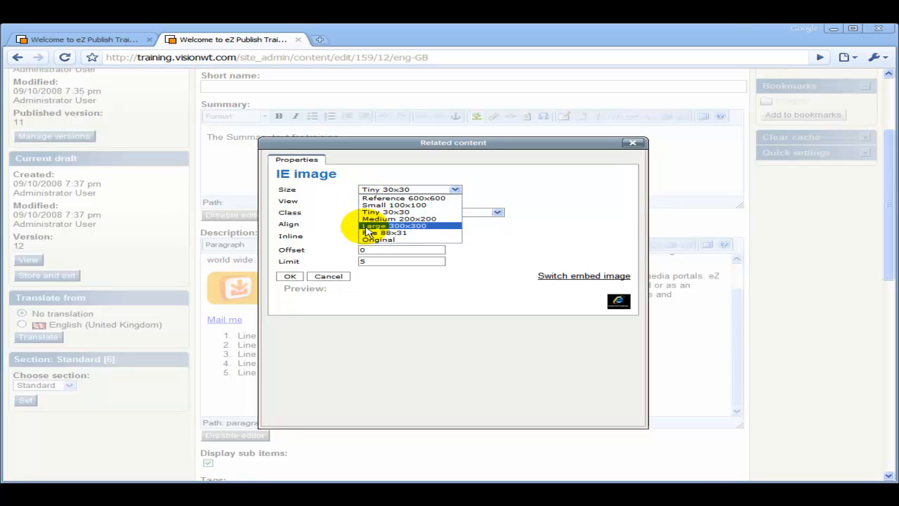
left_click(366, 228)
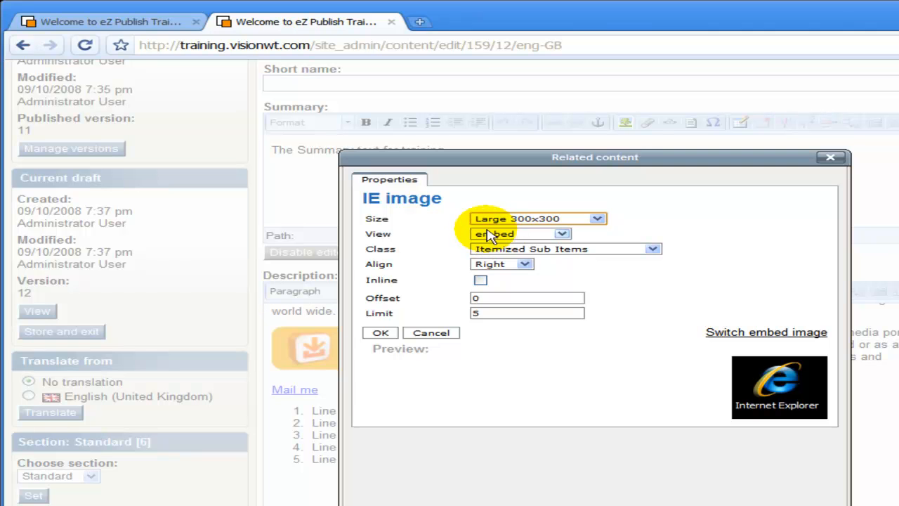
- Keep the embed view, set the class to None, and insert the image
left_click(491, 237)
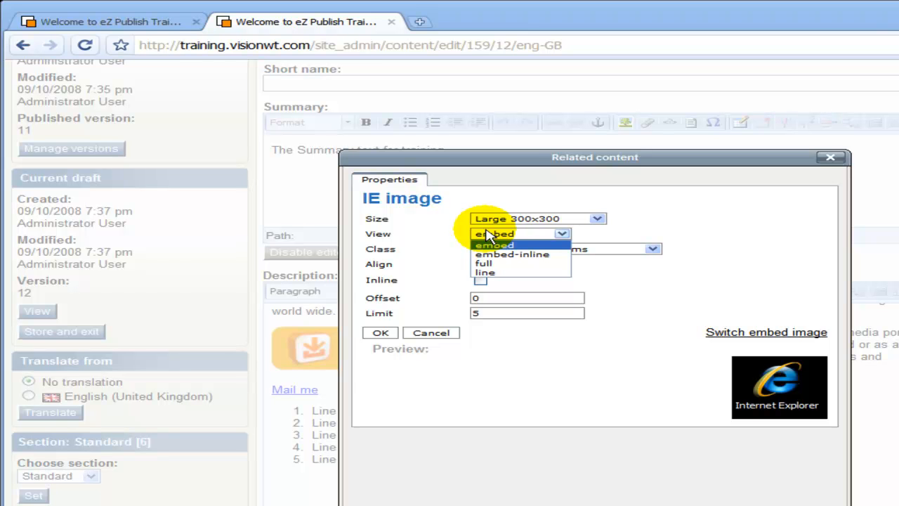
left_click(484, 246)
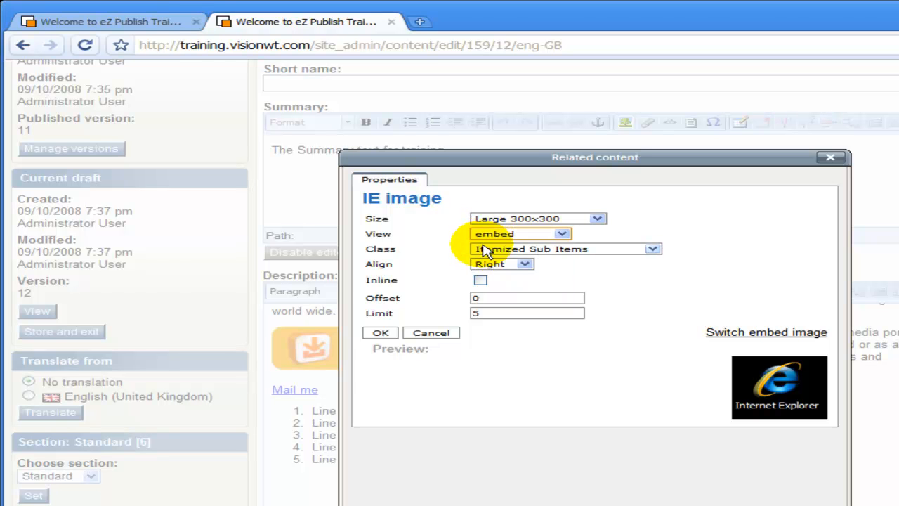
left_click(484, 251)
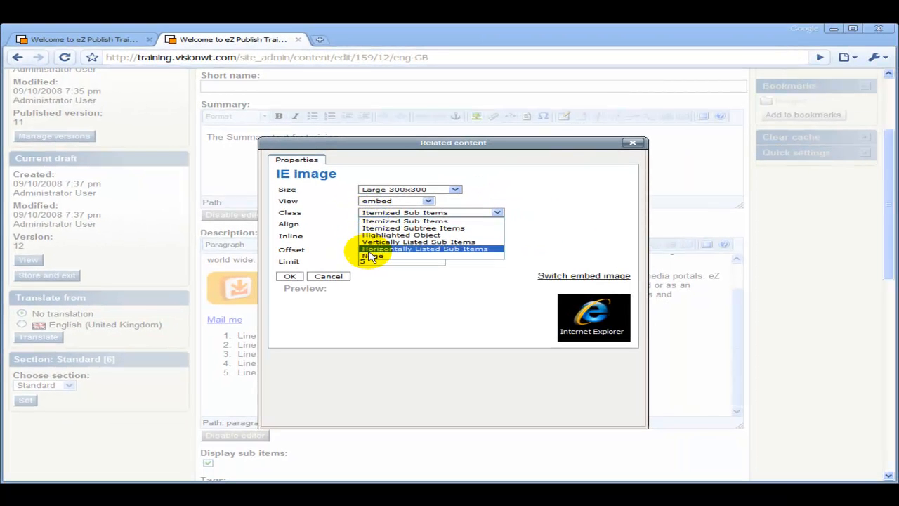
left_click(370, 257)
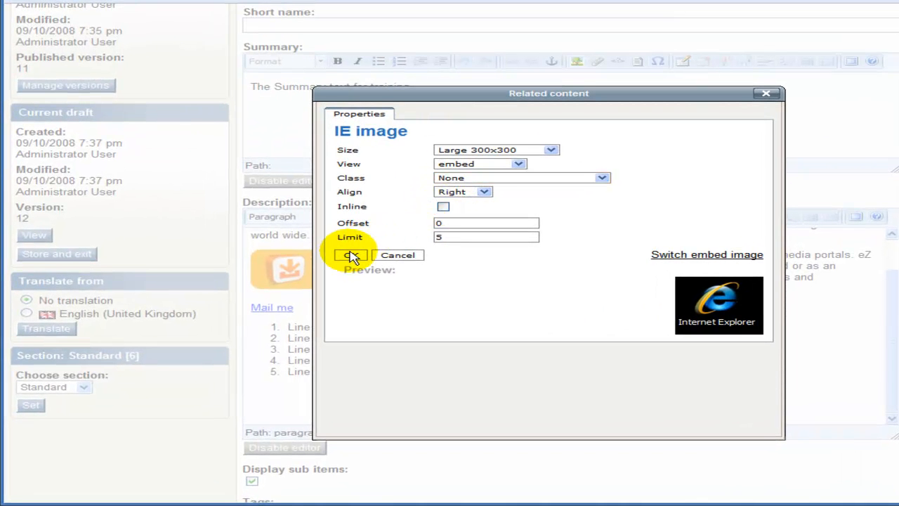
left_click(352, 254)
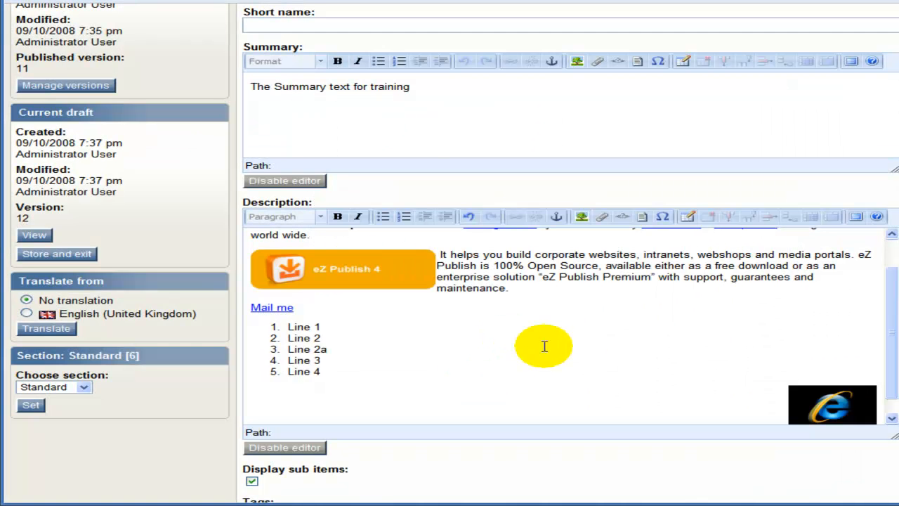
- Change the embedded IE image's alignment to Left in its embed properties
left_click(840, 415)
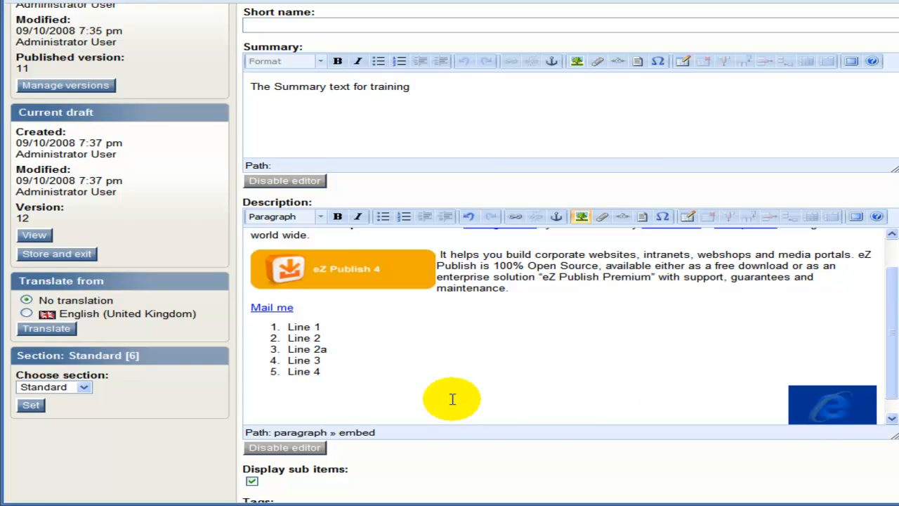
left_click(358, 432)
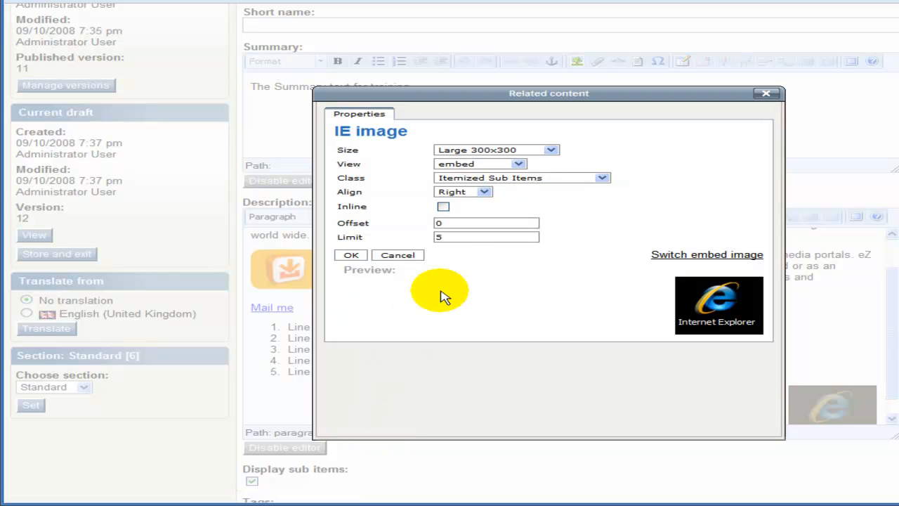
left_click(452, 192)
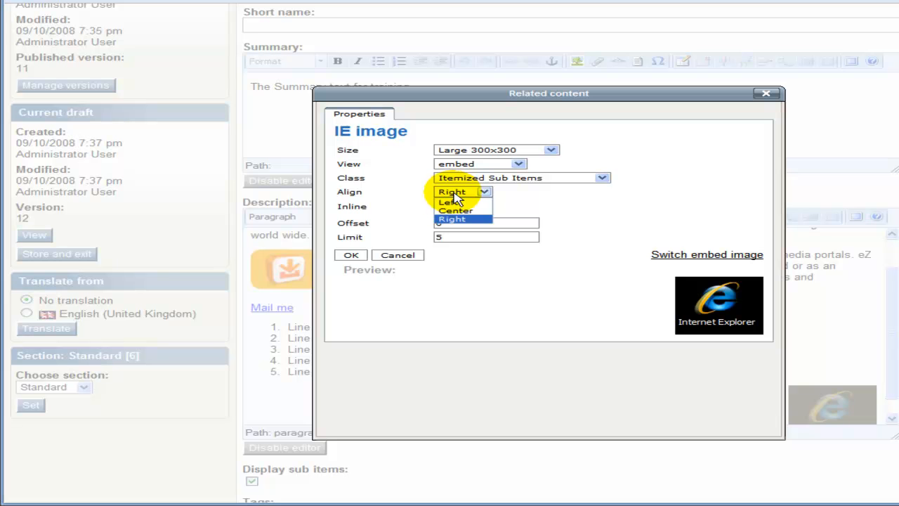
left_click(449, 202)
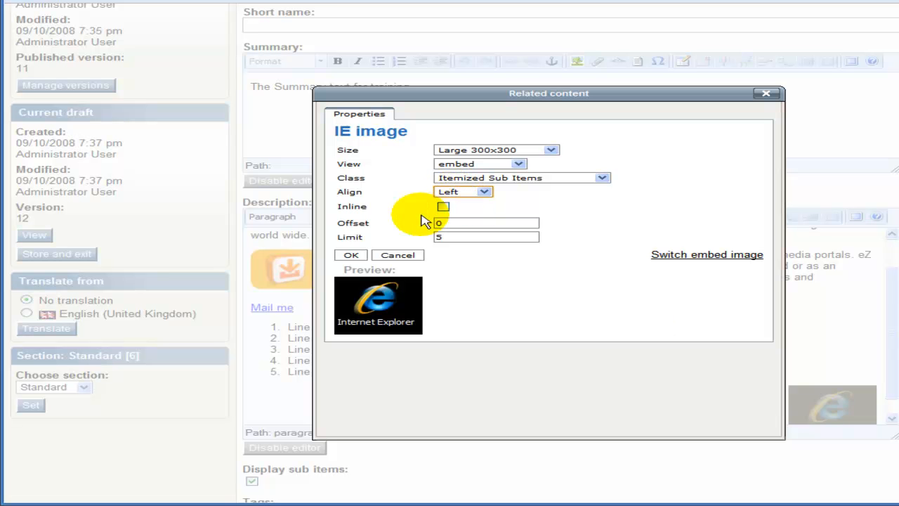
left_click(352, 255)
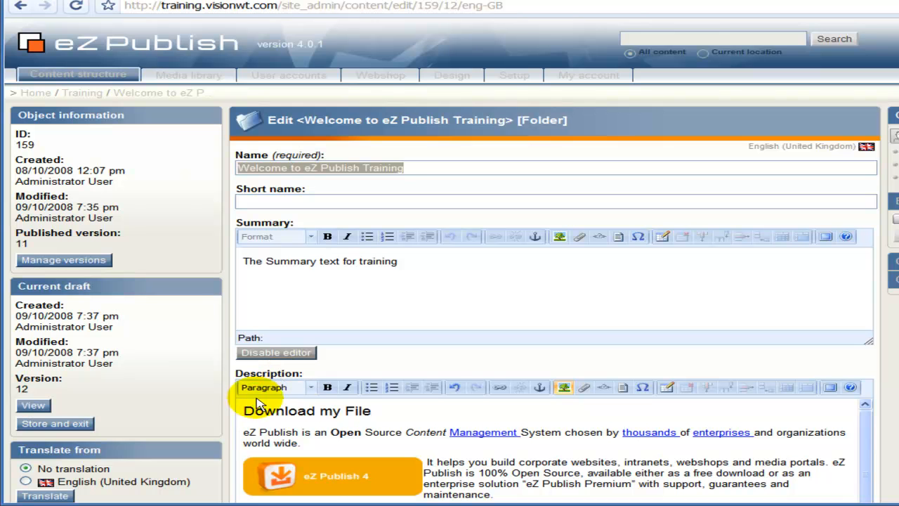
- Drag the Description editor taller to show all content, then switch it to full-screen editing
left_click(243, 329)
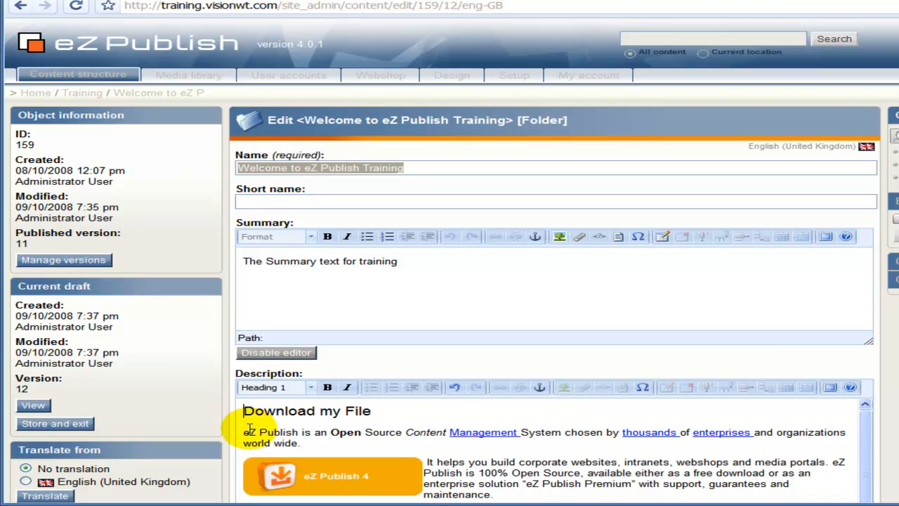
left_click(237, 431)
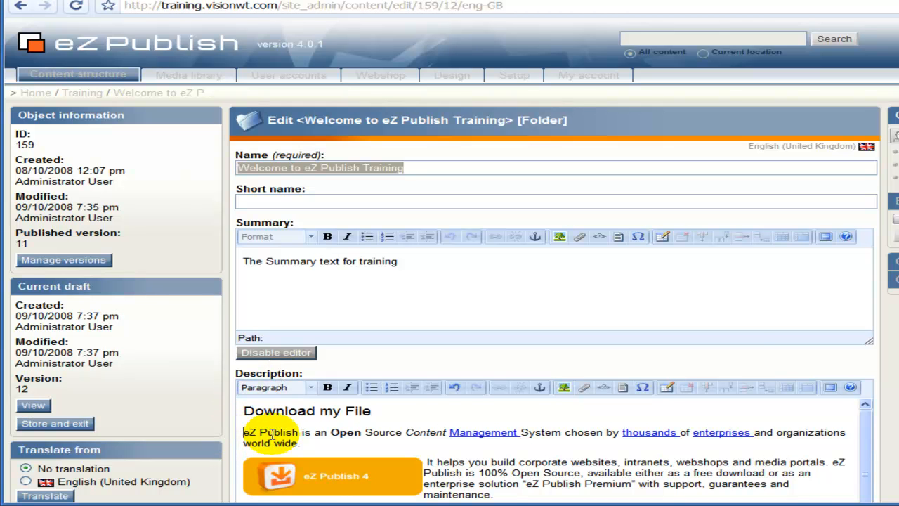
scroll(271, 425, "down", 5)
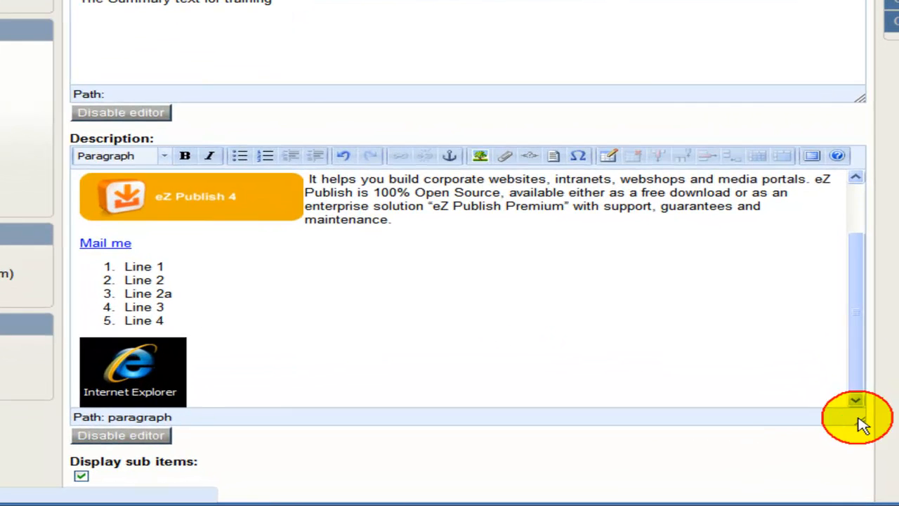
left_click_drag(866, 435, 868, 504)
scroll(647, 347, "down", 4)
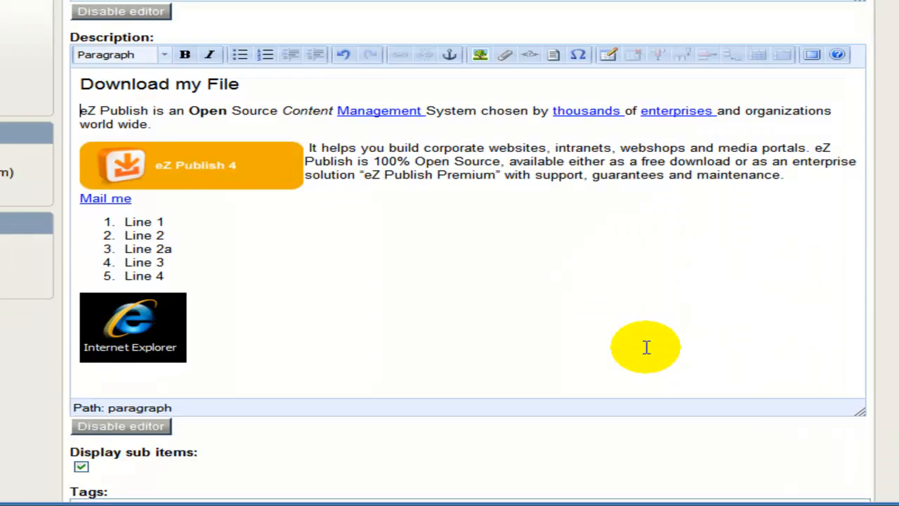
scroll(647, 351, "up", 2)
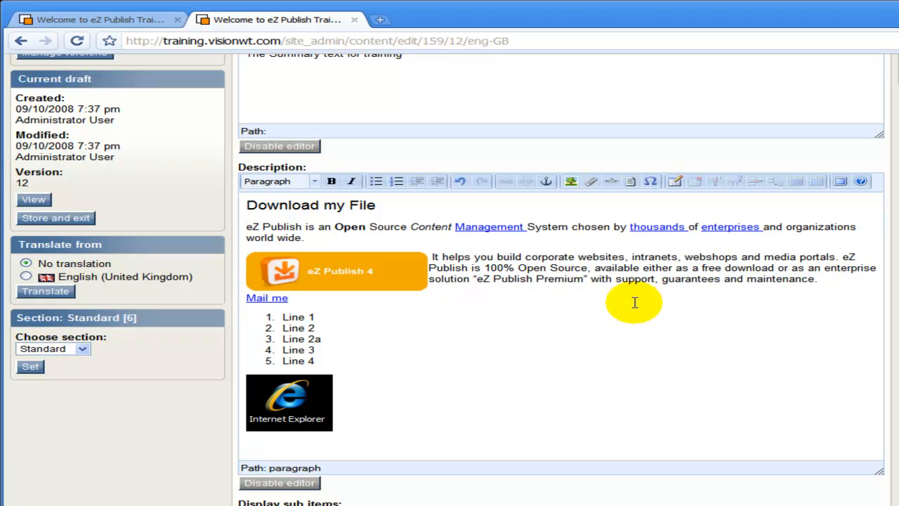
left_click(841, 184)
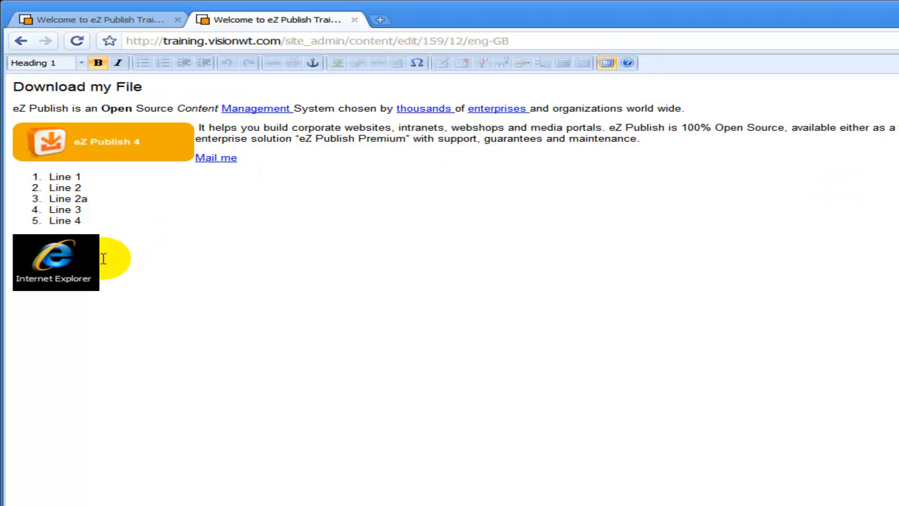
- Move the IE image to the opening paragraph, add two line breaks after 'world wide.', and exit full screen
left_click_drag(80, 255, 14, 111)
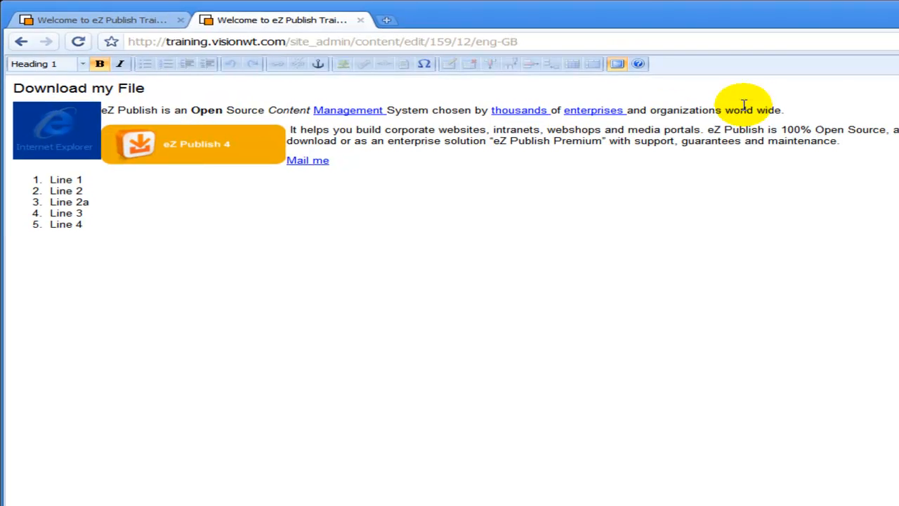
left_click(789, 112)
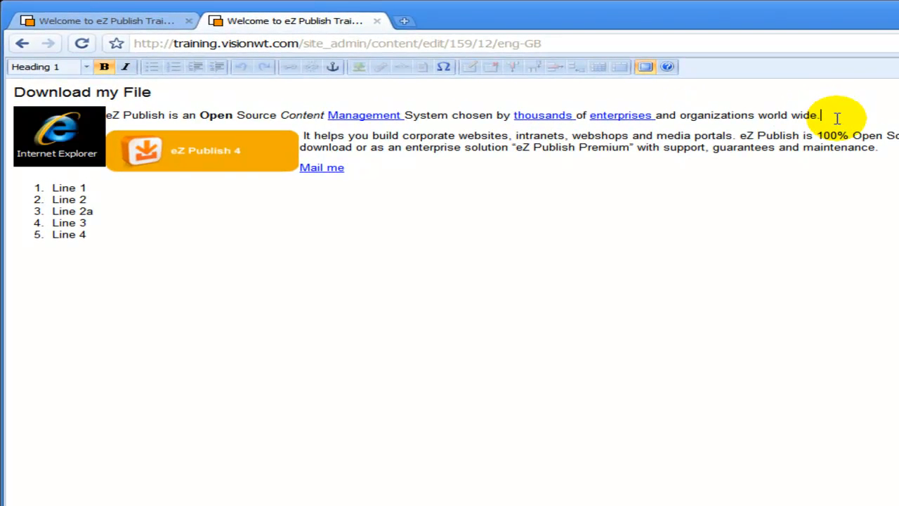
key("Return")
key("Return")
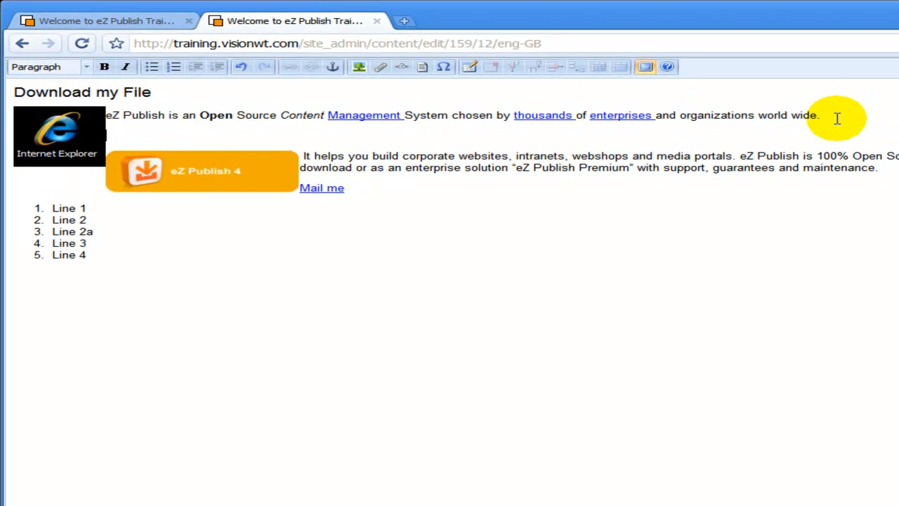
key("Return")
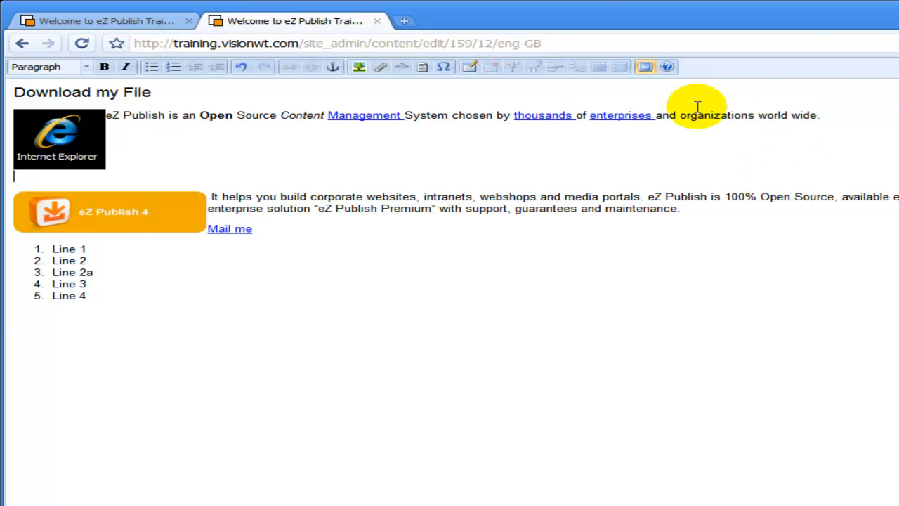
left_click(646, 66)
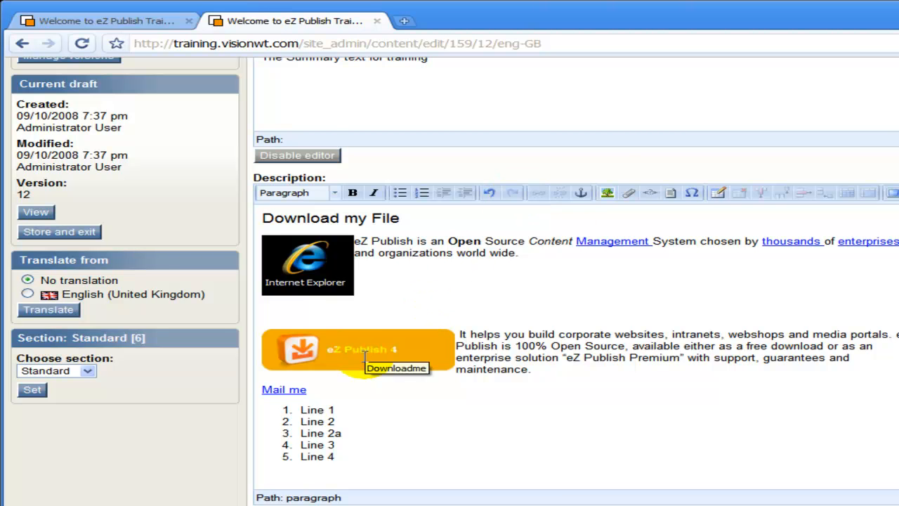
scroll(225, 411, "down", 5)
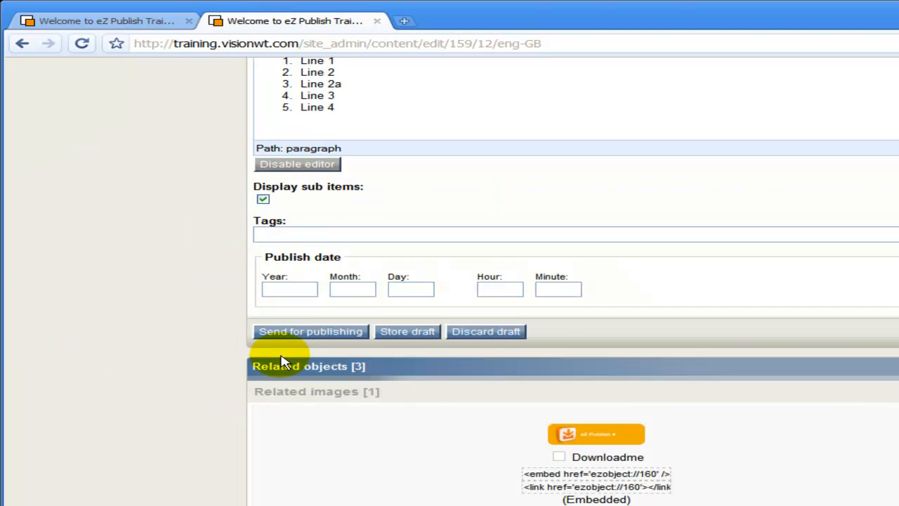
- Send the Welcome folder for publishing and view the live Welcome page
left_click(304, 333)
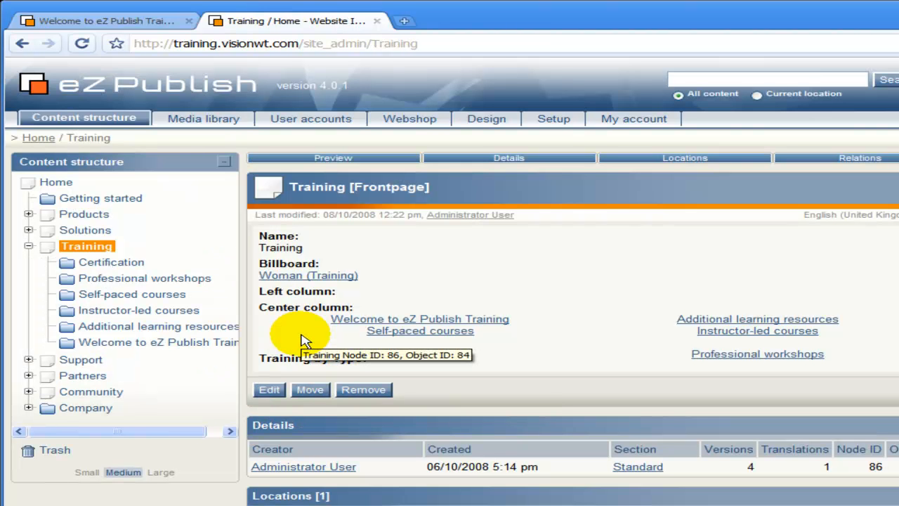
left_click(104, 22)
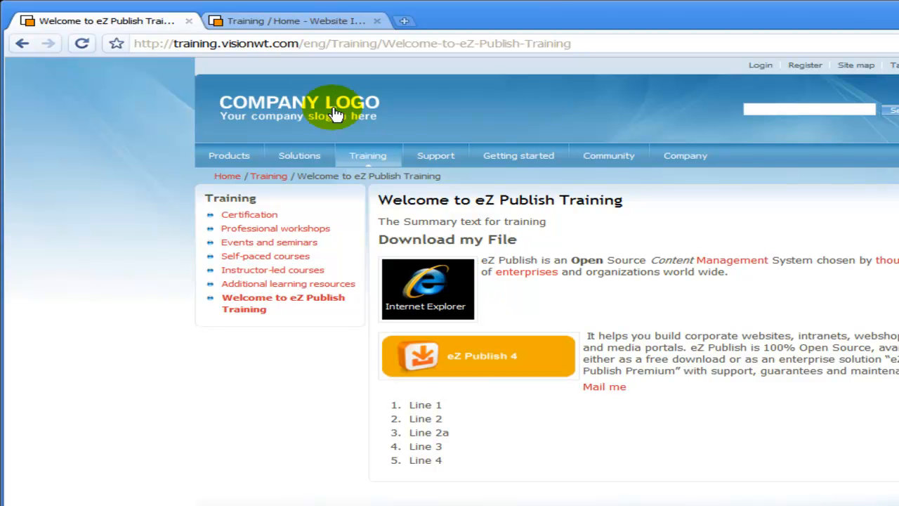
- Return to admin and open the Welcome to eZ Publish Training folder's edit form
left_click(311, 30)
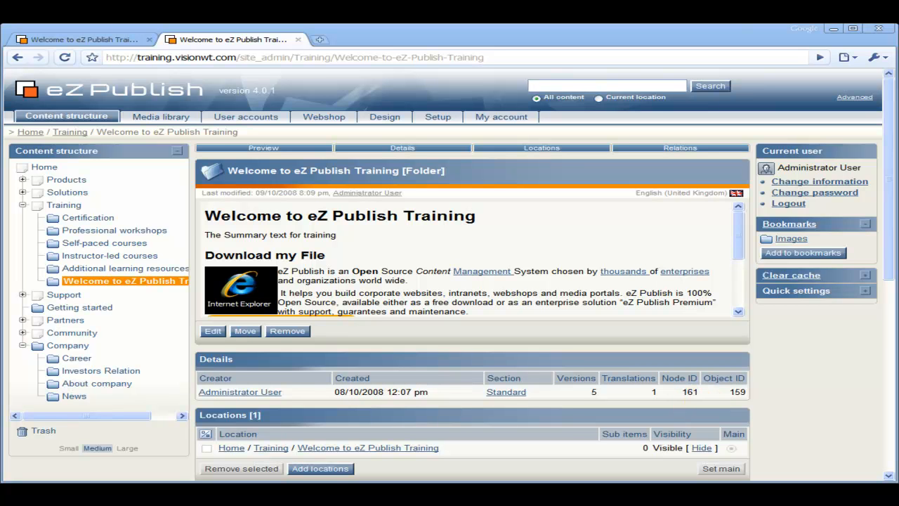
left_click(55, 282)
left_click(79, 327)
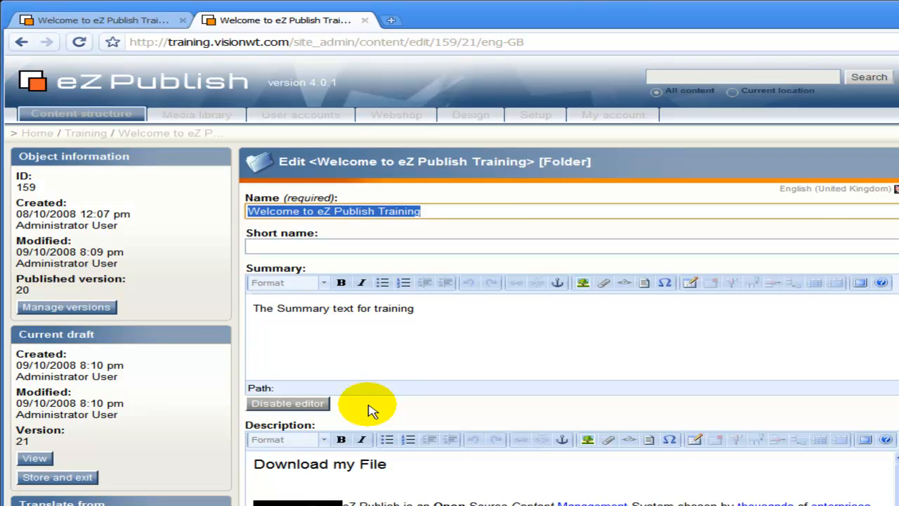
scroll(372, 411, "down", 6)
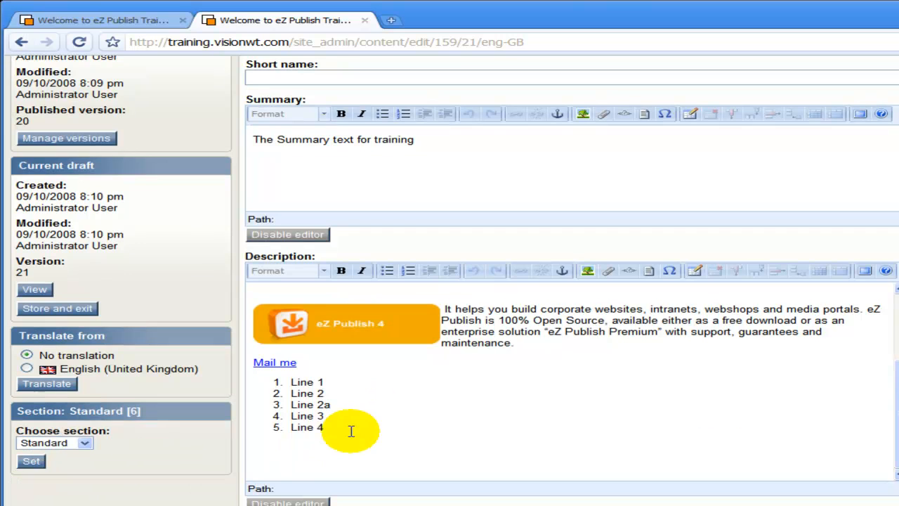
- Add a 'My News' line below the list and format it as Heading 1
left_click(306, 454)
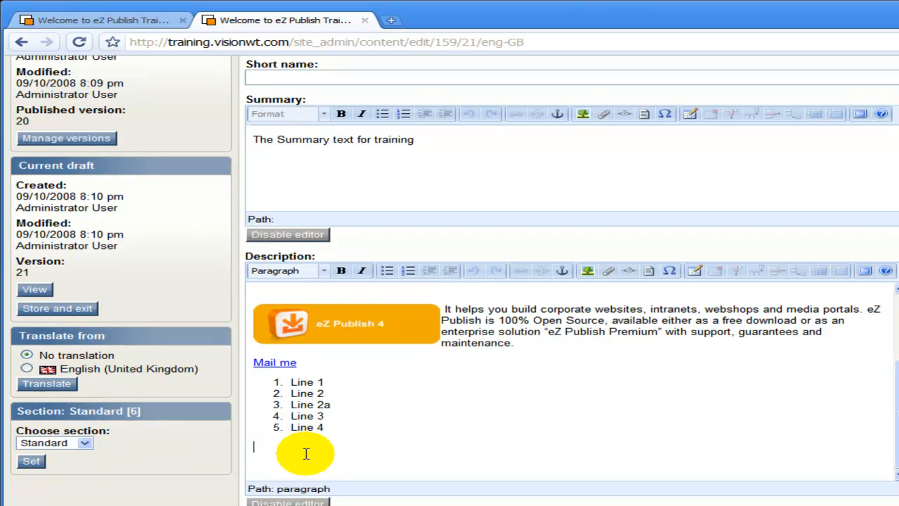
type("My News")
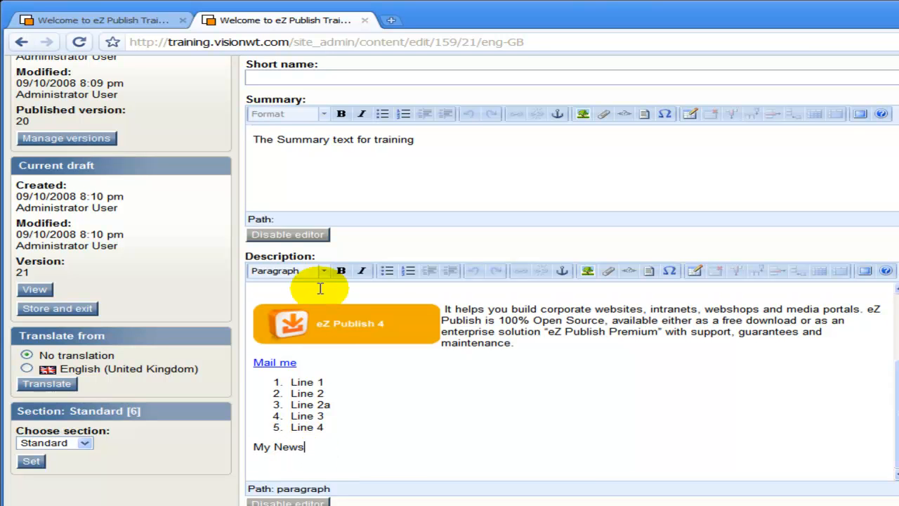
left_click(324, 271)
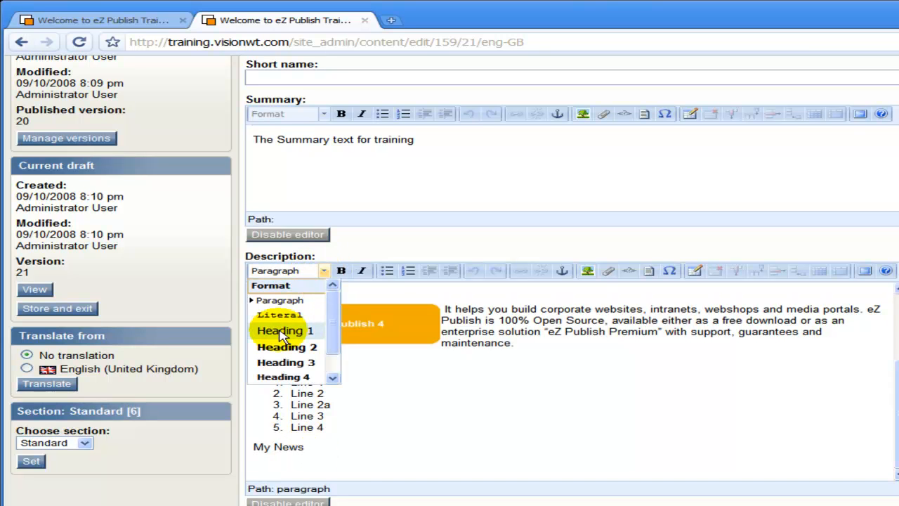
left_click(277, 329)
left_click(354, 461)
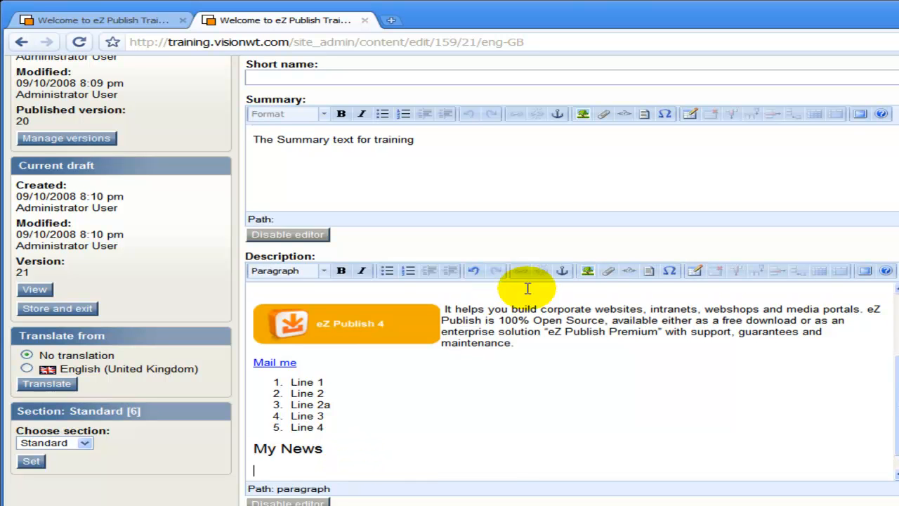
- Insert an embedded object, choosing the News folder under Company
left_click(613, 274)
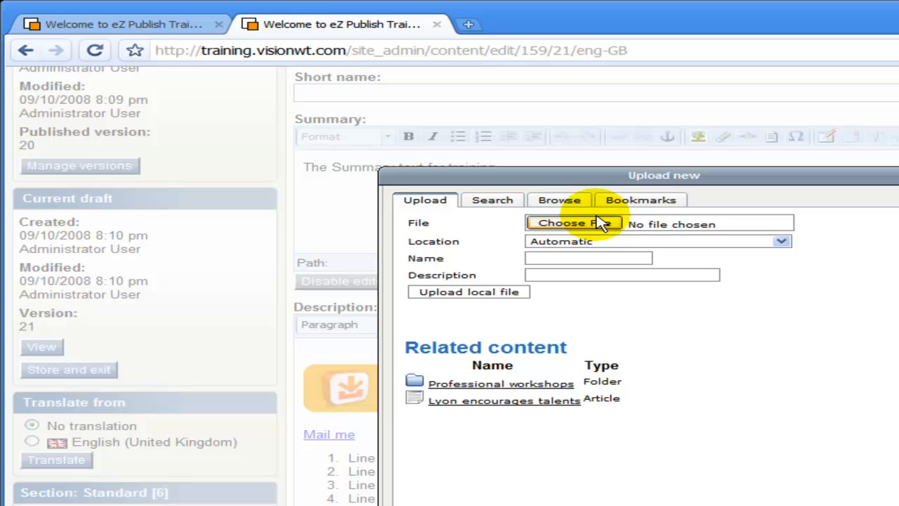
left_click(560, 201)
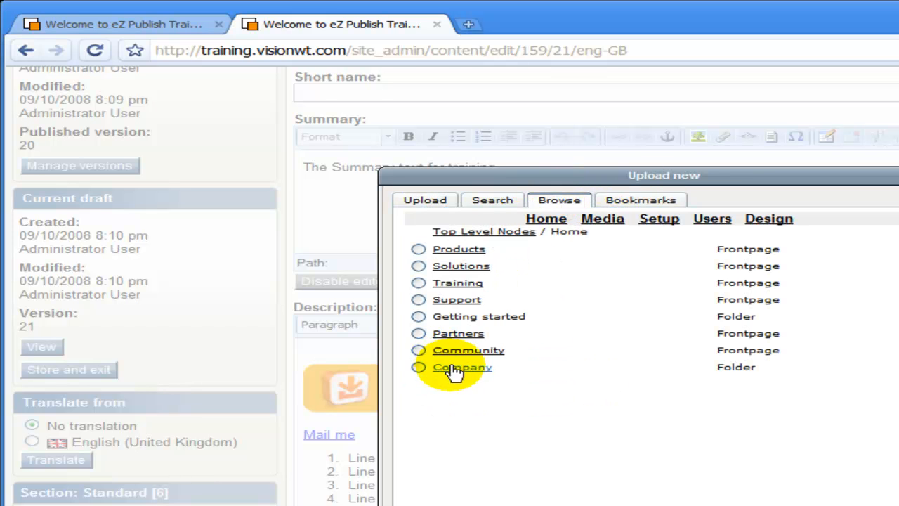
left_click(460, 371)
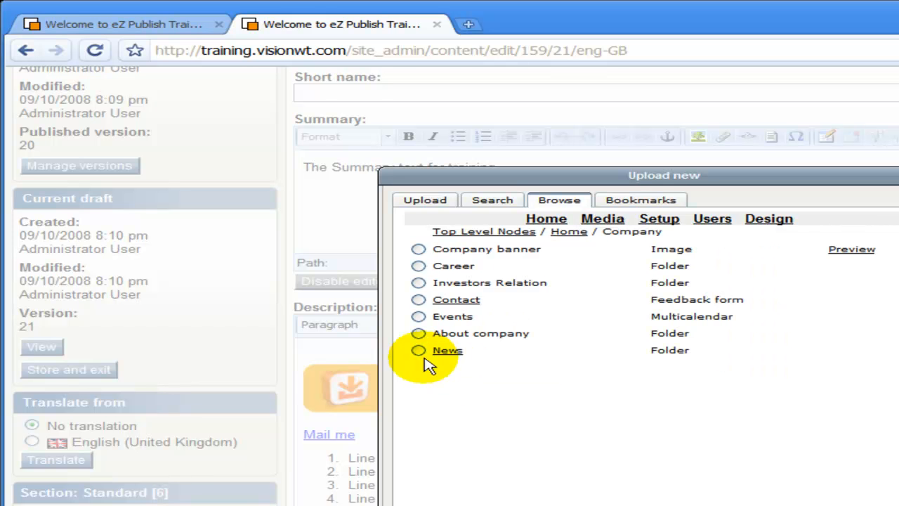
left_click(419, 350)
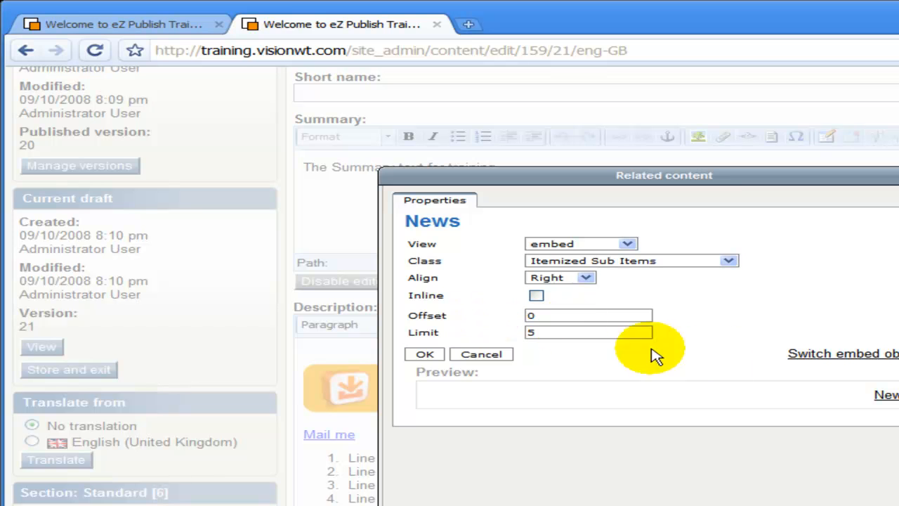
left_click(798, 358)
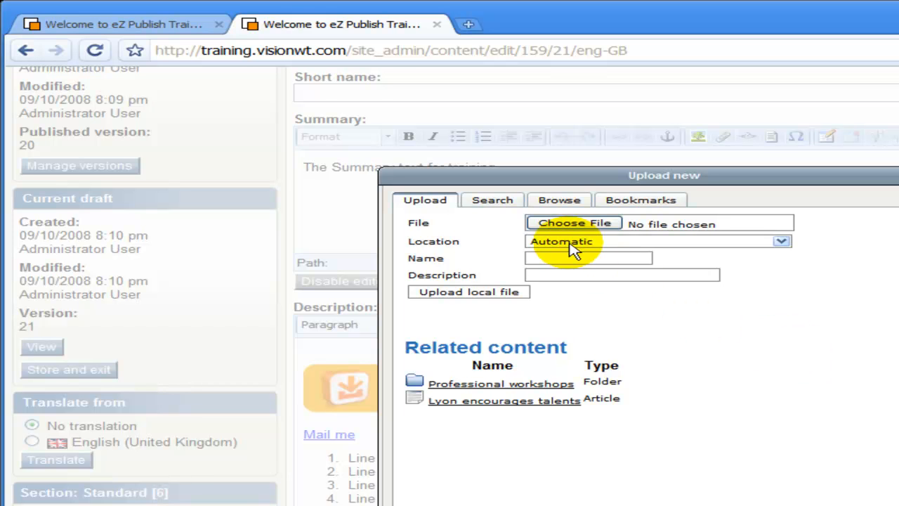
left_click(559, 201)
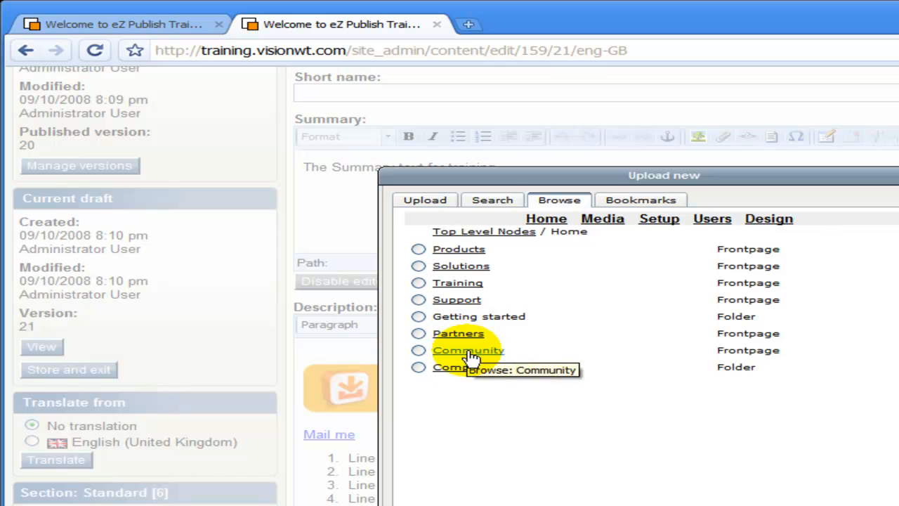
left_click(456, 373)
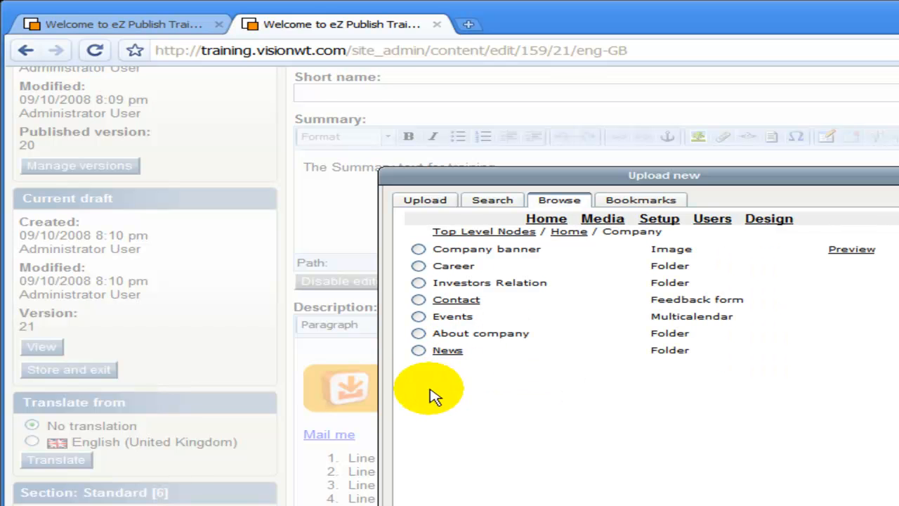
left_click(419, 351)
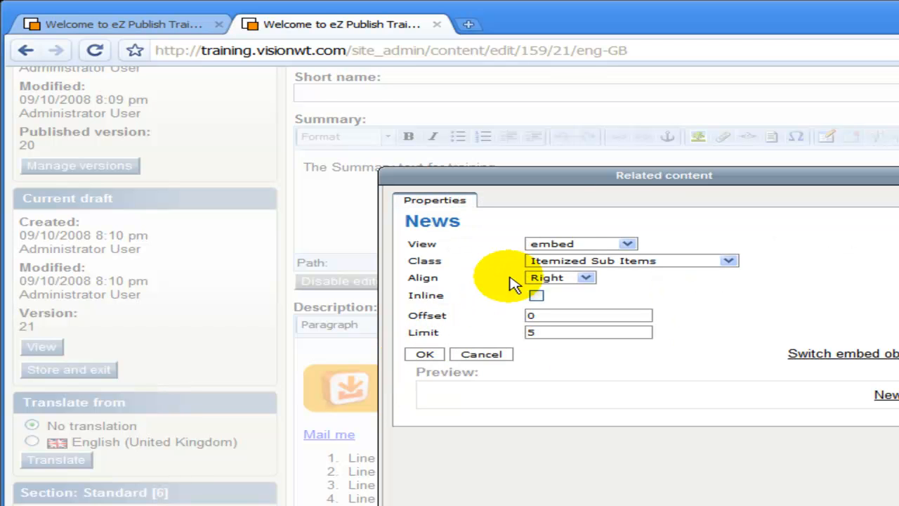
- Keep the embed view and set the class to Vertically Listed Sub Items
left_click(565, 246)
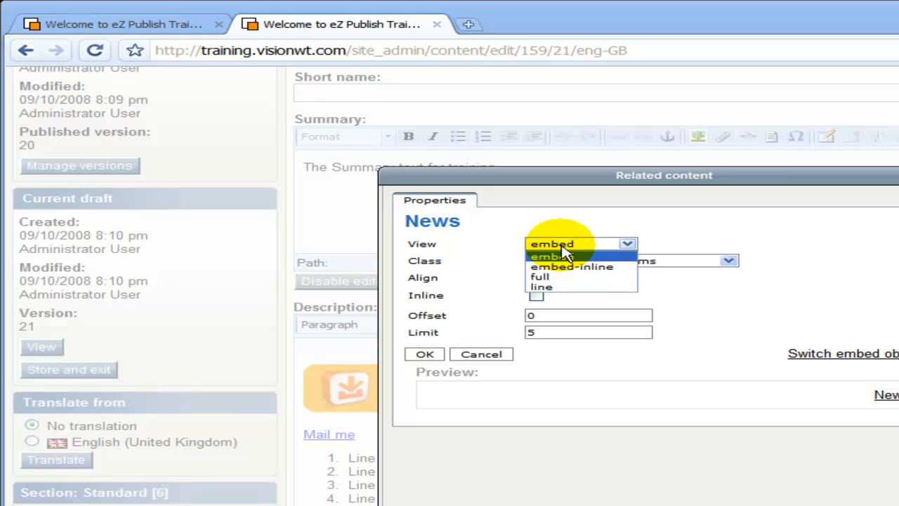
left_click(566, 255)
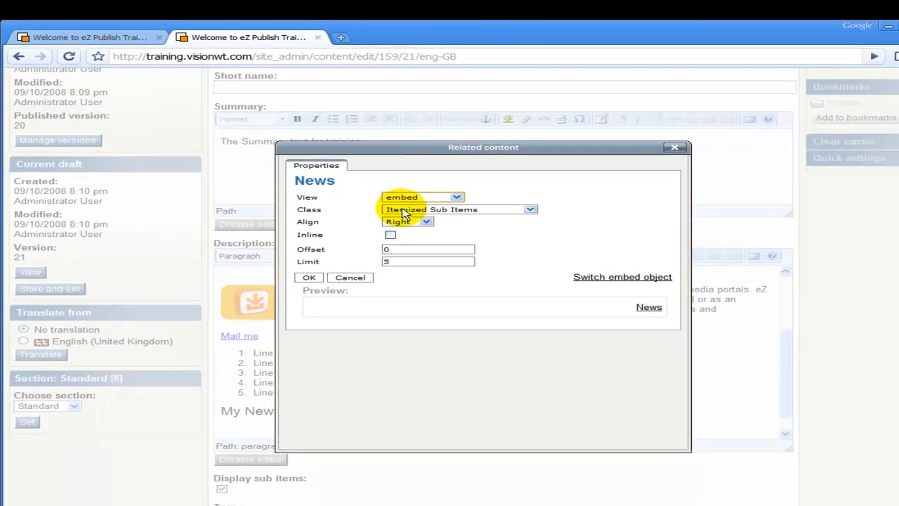
left_click(556, 262)
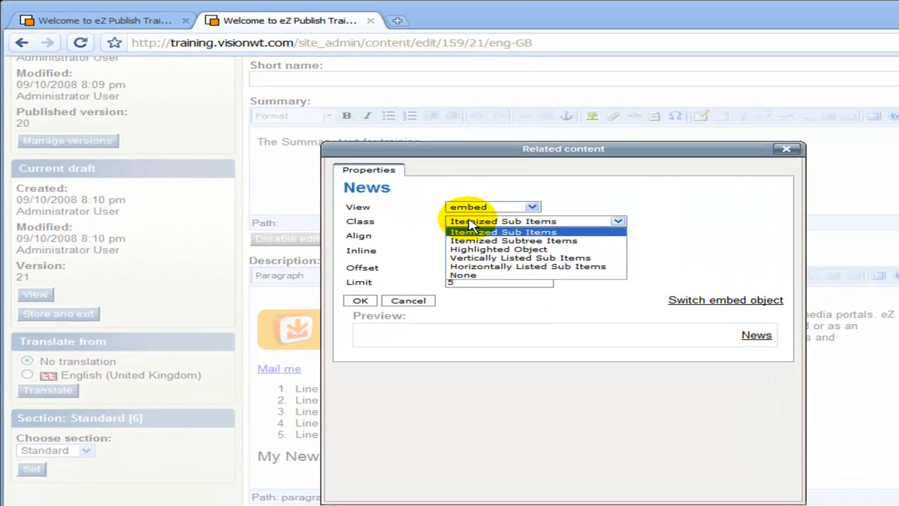
left_click(475, 259)
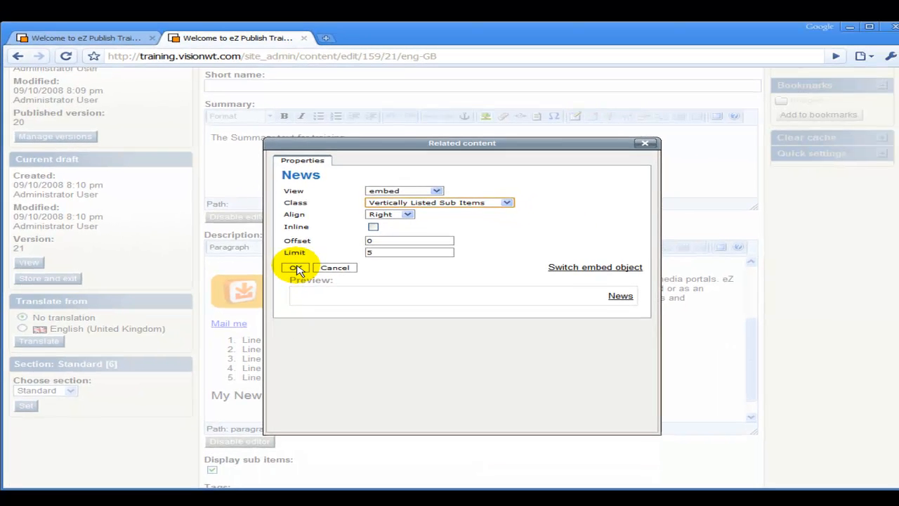
- Insert the News embed and send the Welcome folder for publishing
left_click(295, 268)
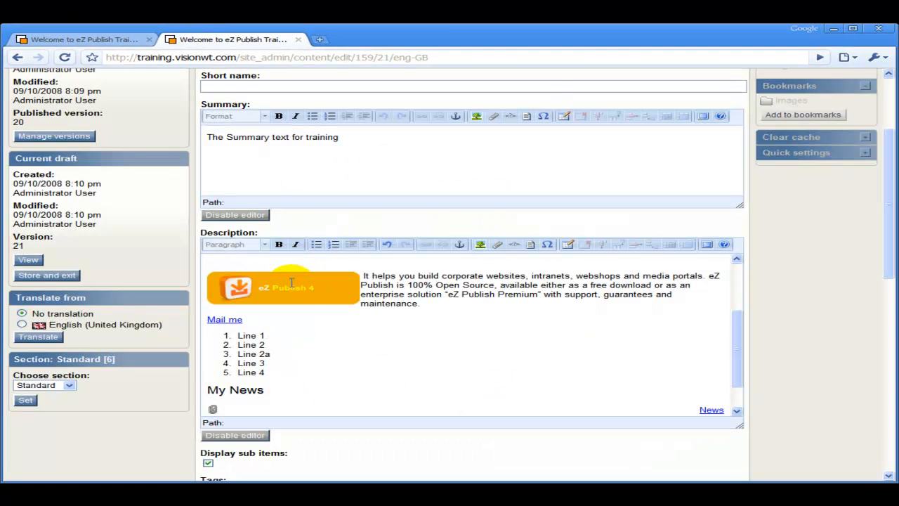
scroll(327, 343, "down", 5)
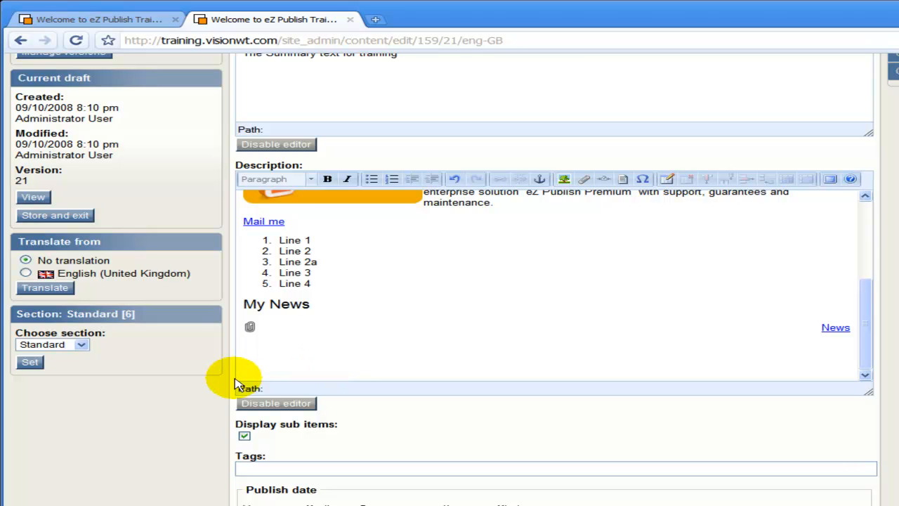
scroll(202, 422, "down", 3)
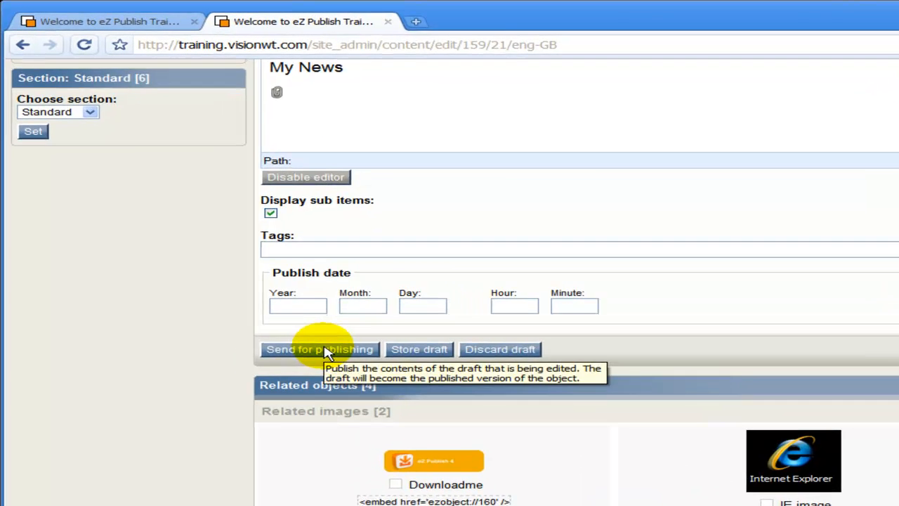
left_click(293, 316)
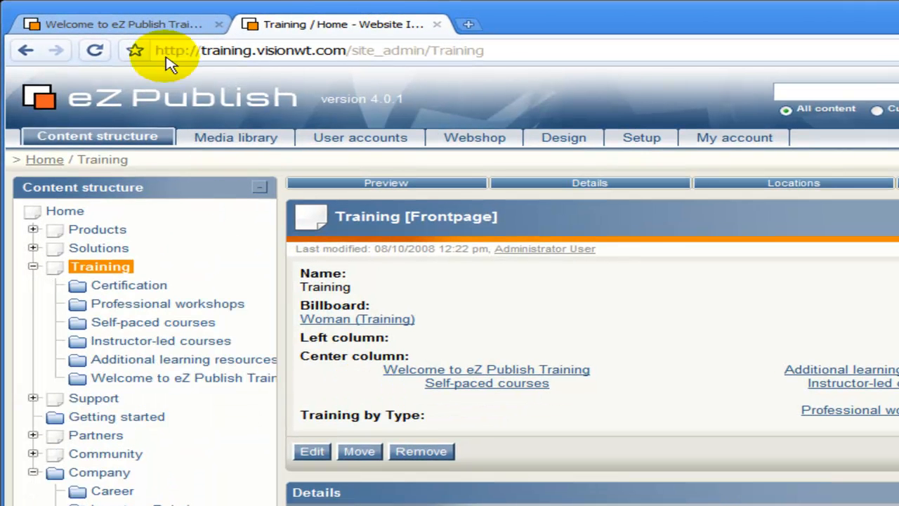
- Reload the live Welcome page, check the My News list, and return to admin
left_click(118, 24)
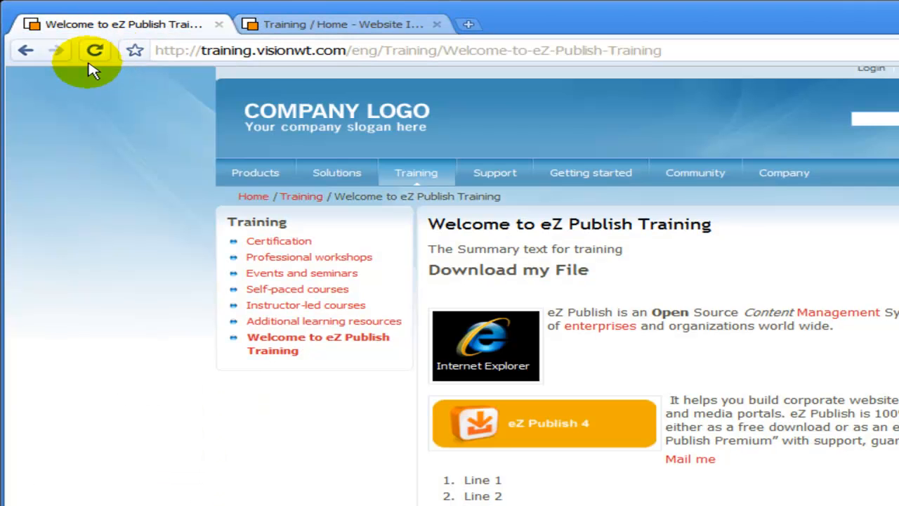
left_click(94, 51)
scroll(450, 379, "down", 2)
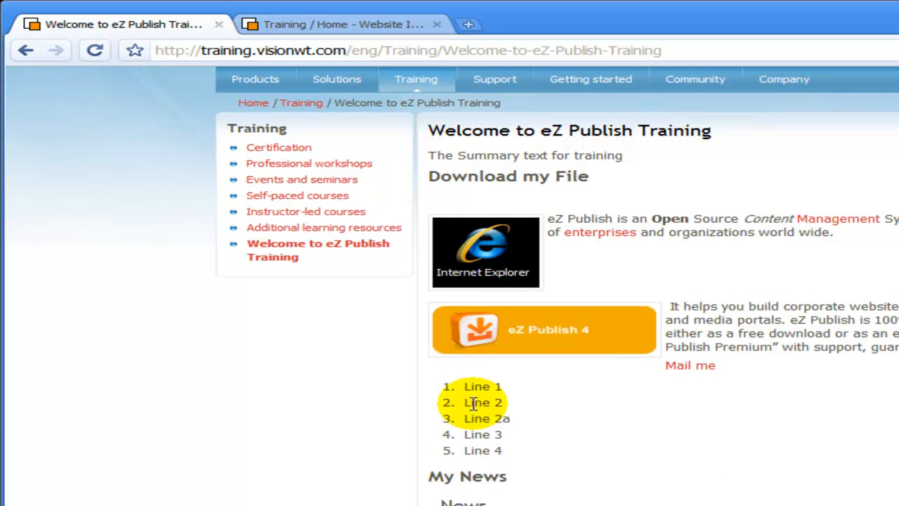
scroll(474, 402, "down", 6)
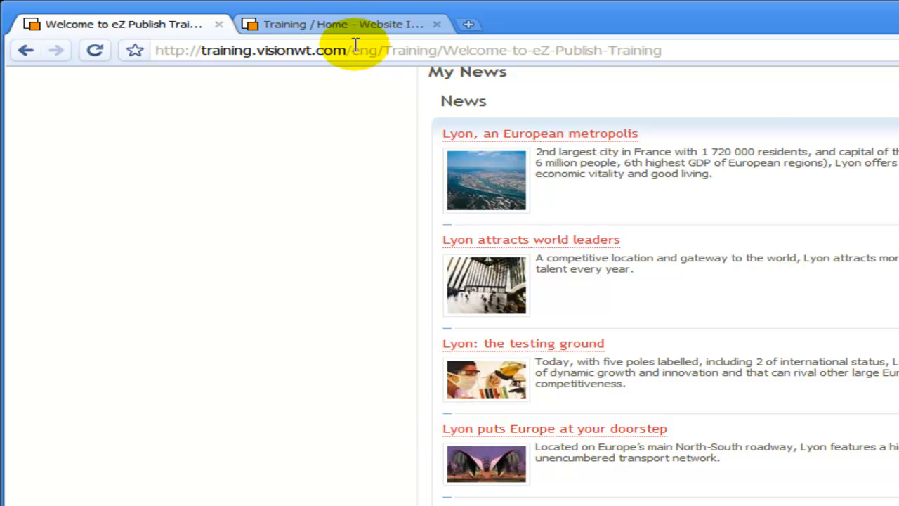
left_click(328, 25)
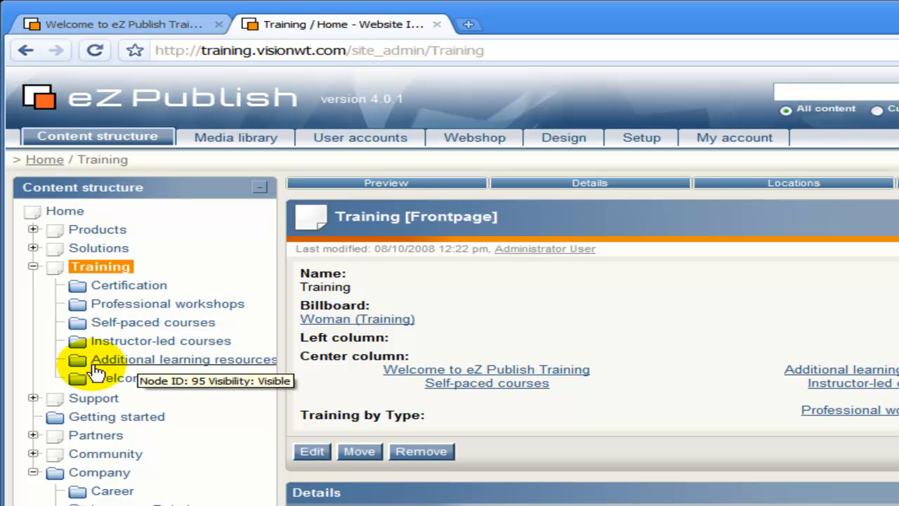
- Open the welcome folder for editing and select the embedded News block
left_click(77, 388)
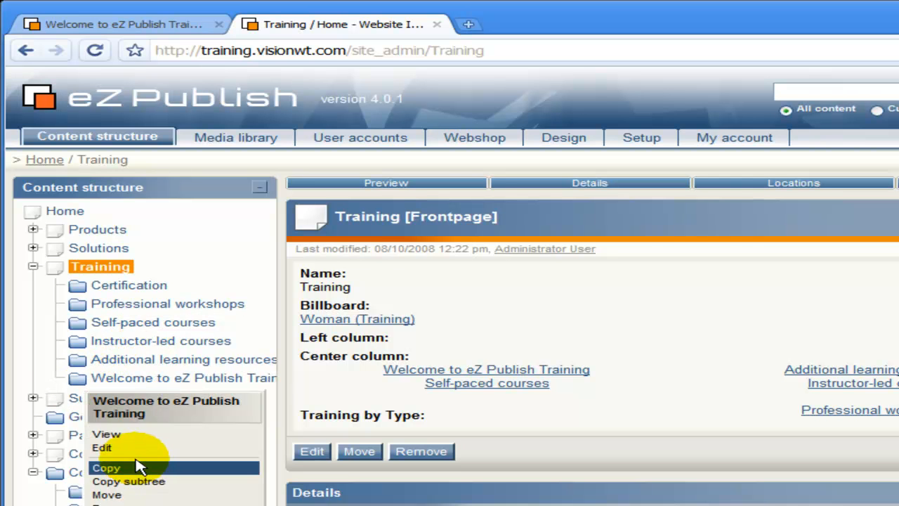
left_click(112, 447)
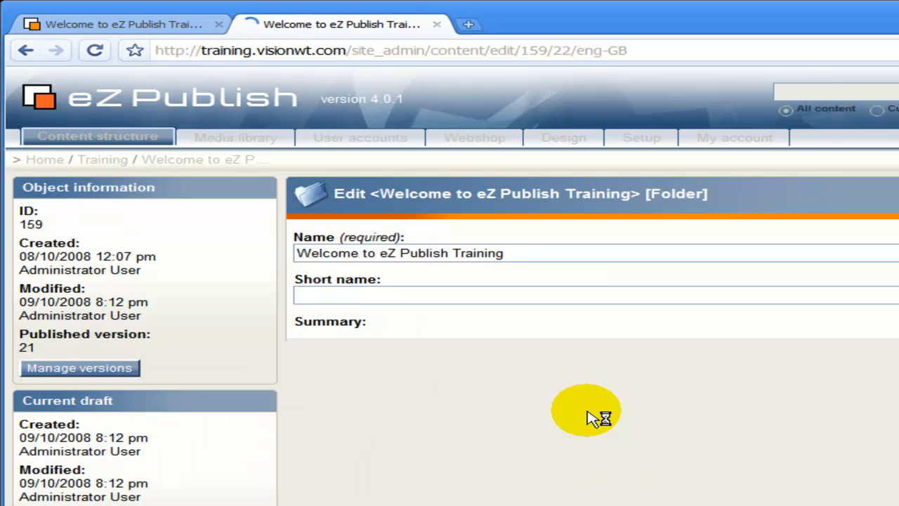
scroll(532, 411, "down", 10)
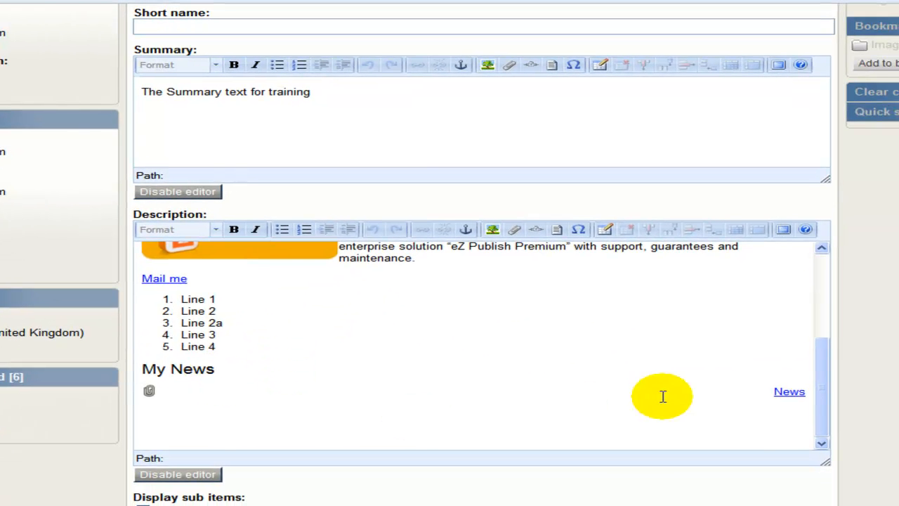
mouse_move(806, 392)
left_mouse_down()
mouse_move(698, 394)
mouse_move(810, 385)
left_mouse_up()
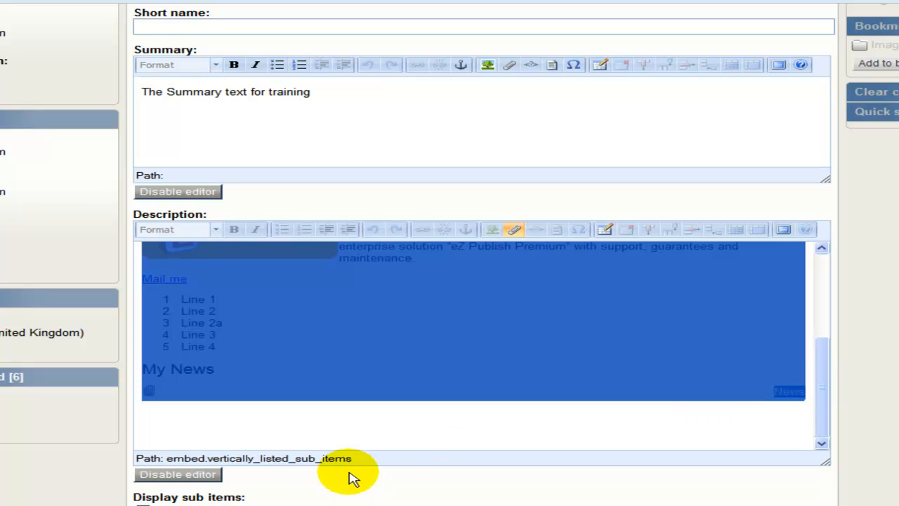
- Set the News embed class to Horizontally Listed Sub Items and send the folder for publishing
left_click(307, 459)
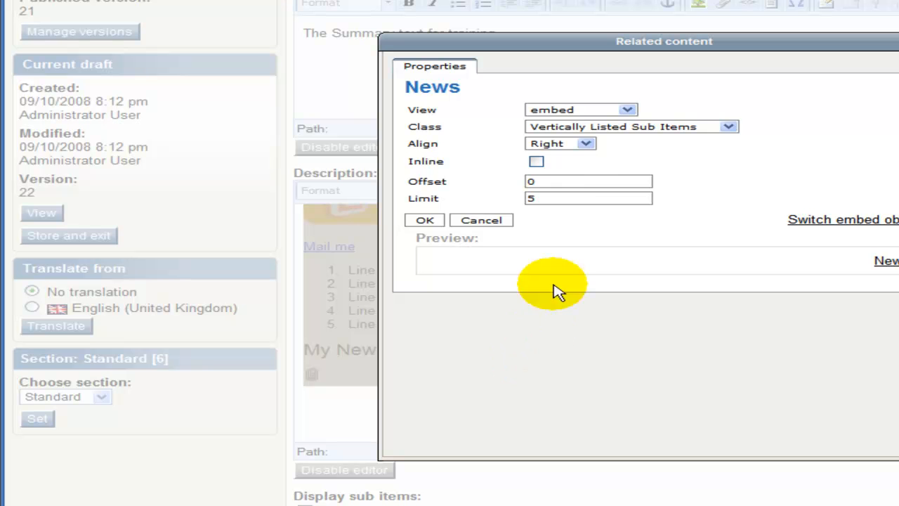
left_click(598, 127)
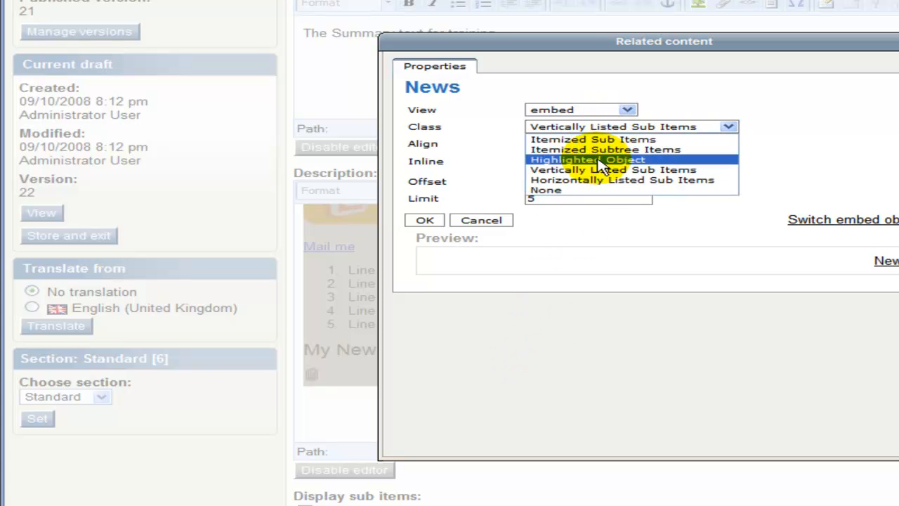
left_click(600, 180)
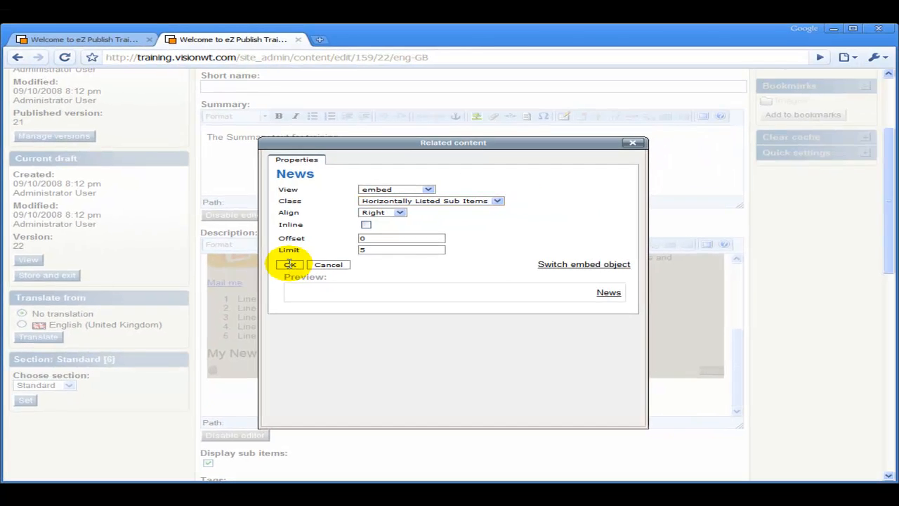
left_click(381, 235)
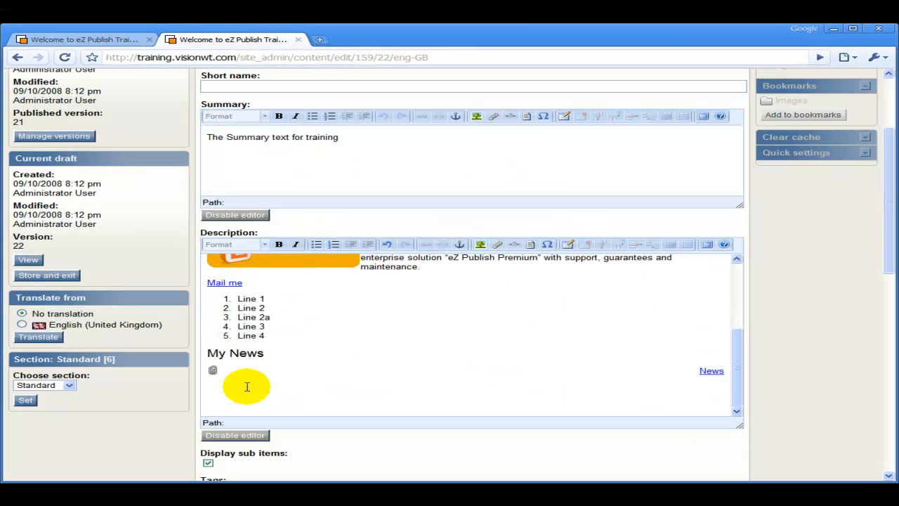
scroll(183, 410, "down", 3)
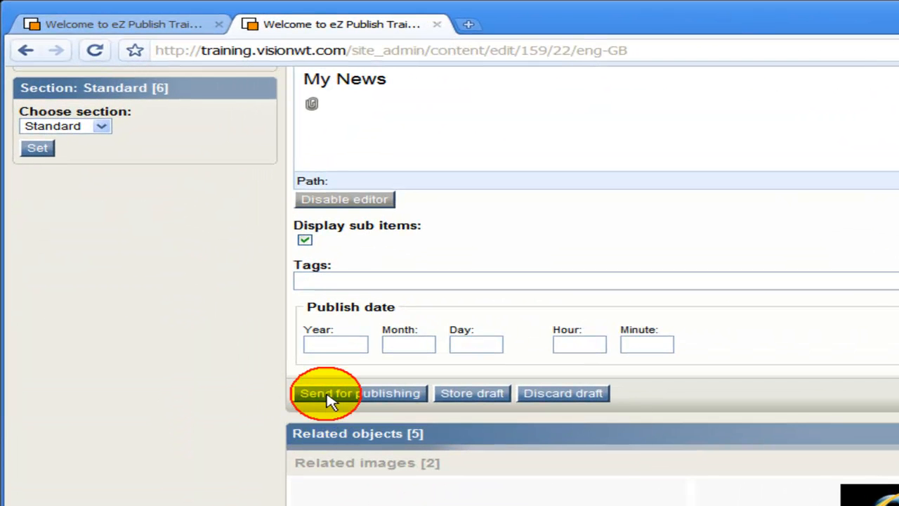
left_click(330, 394)
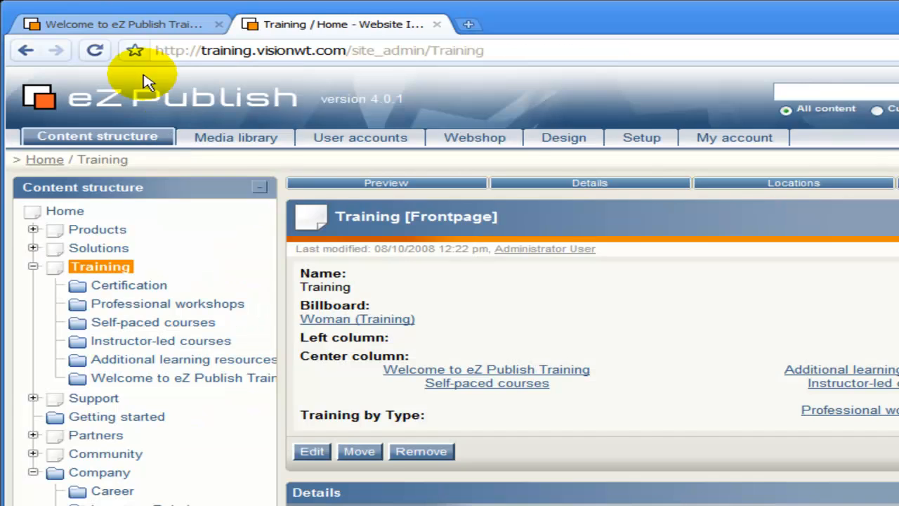
- Reload the public Welcome page to check the My News items side by side, then return to admin
left_click(113, 24)
key("F5")
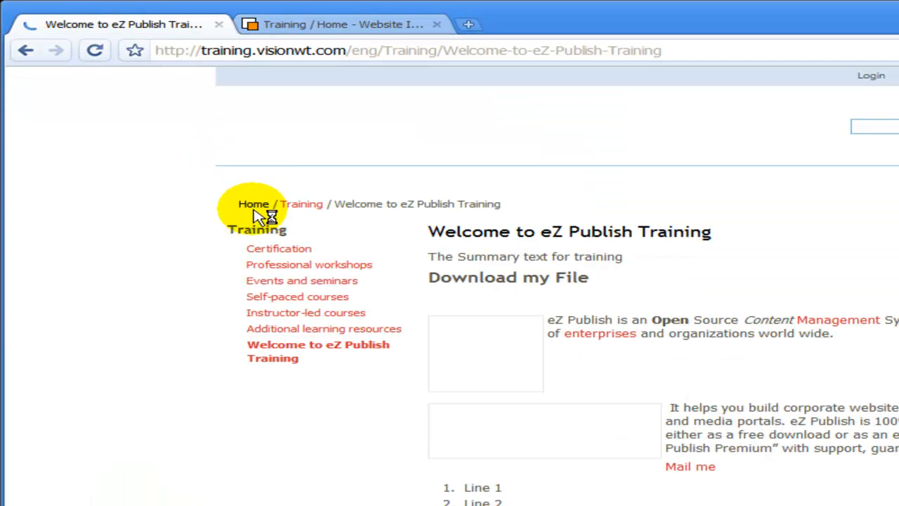
scroll(501, 375, "down", 3)
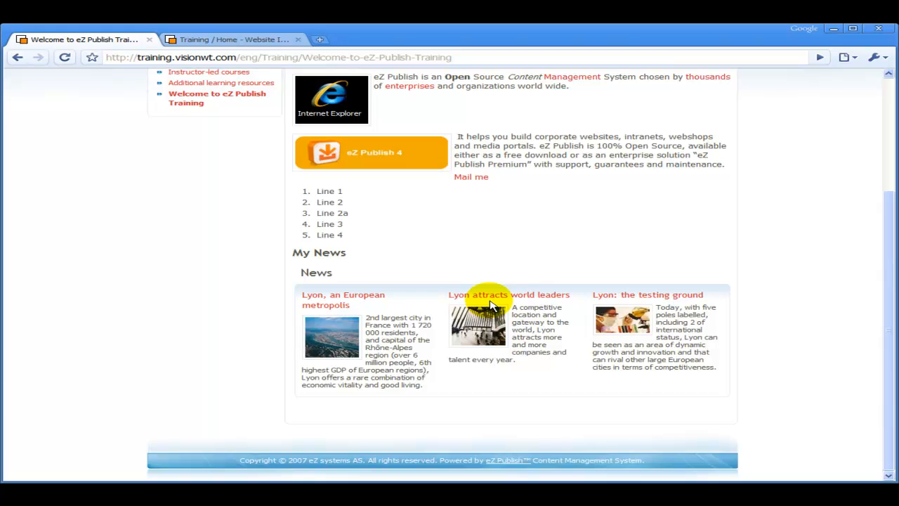
left_click(201, 39)
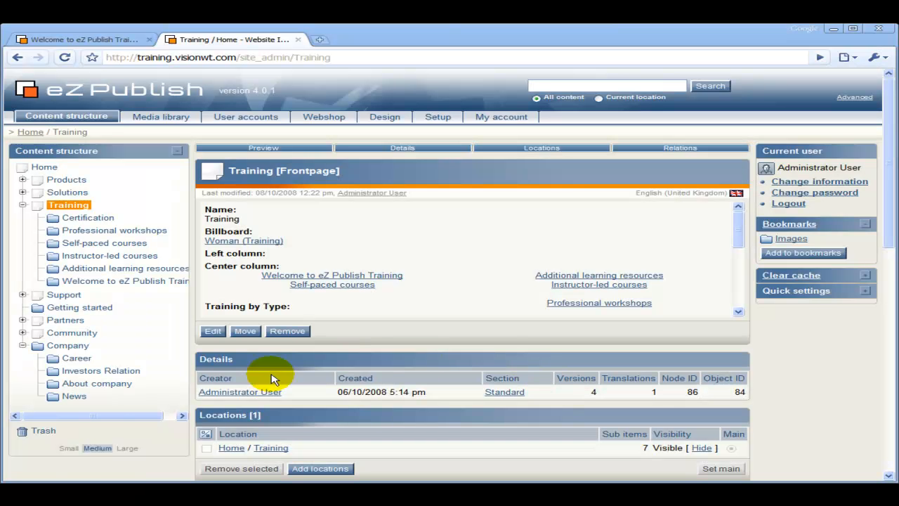
- Edit the Welcome to eZ Publish Training folder and place the cursor below 'Download my File'
left_click(53, 281)
left_click(75, 327)
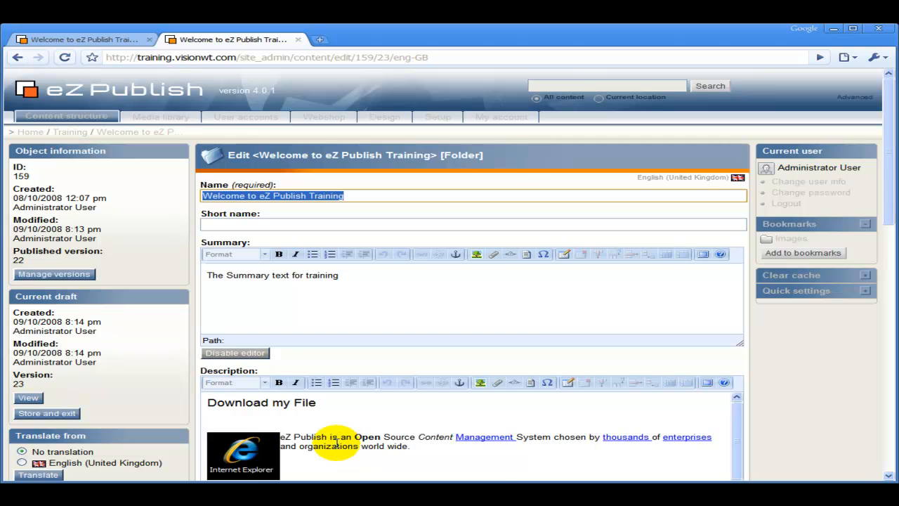
scroll(337, 442, "down", 2)
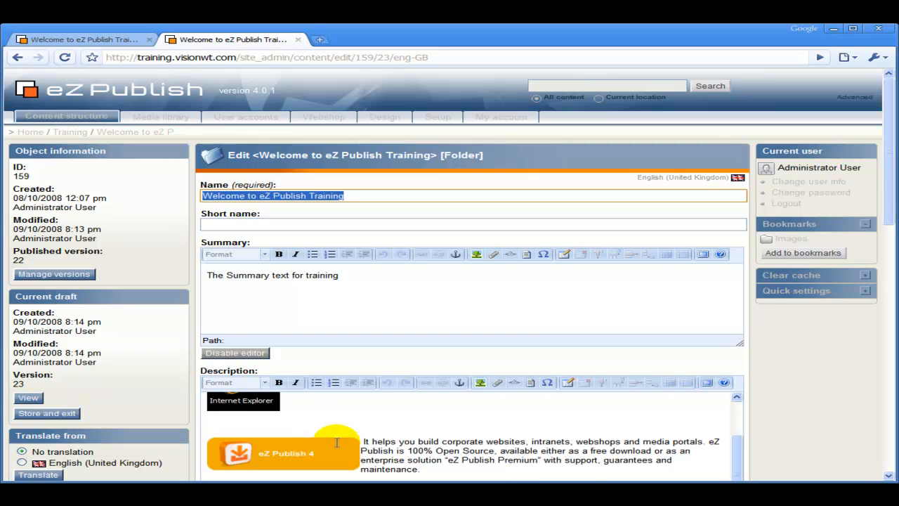
scroll(337, 443, "up", 3)
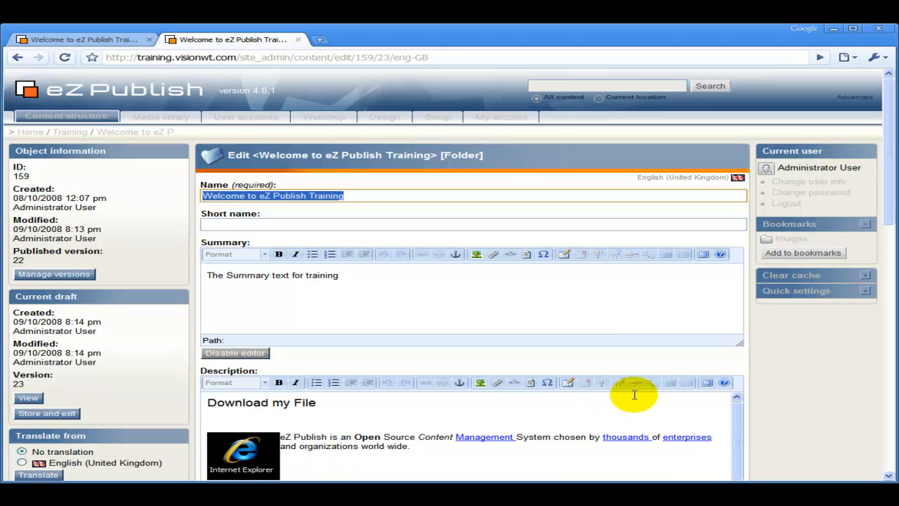
scroll(773, 396, "down", 4)
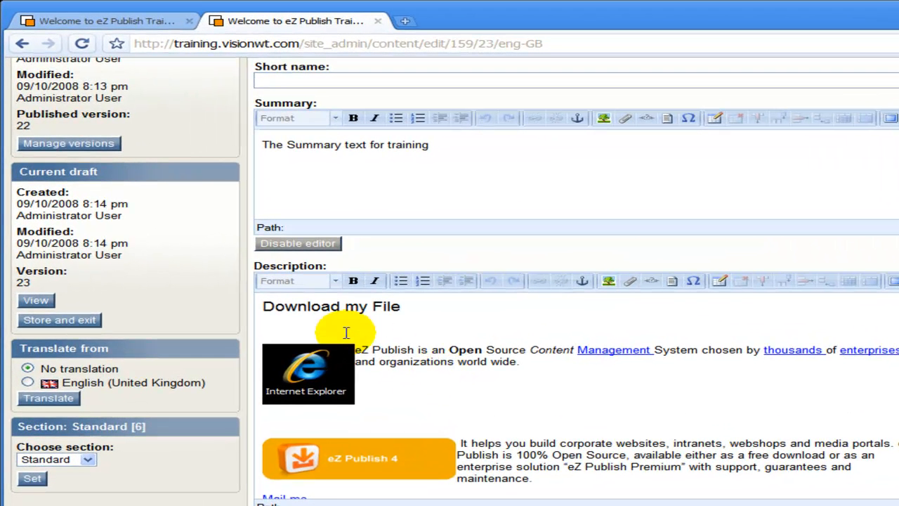
left_click(346, 333)
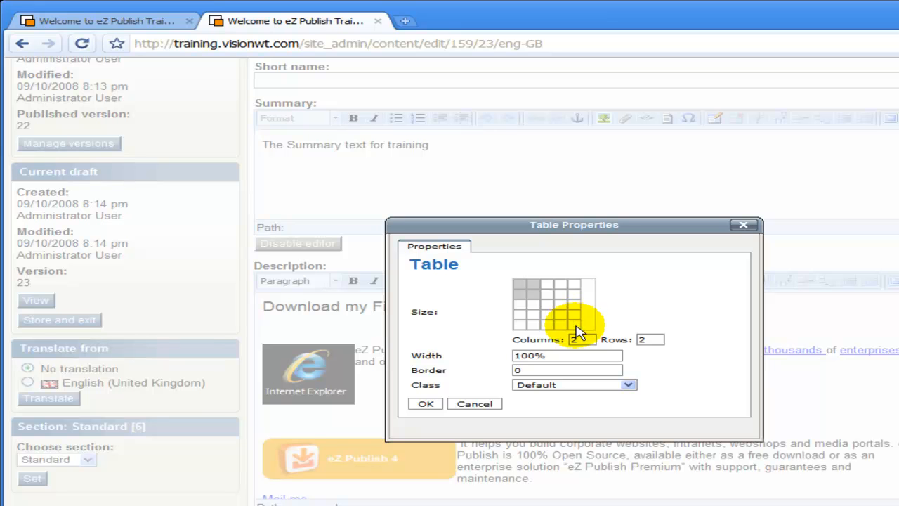
- Insert a two-column, one-row table and move the Internet Explorer image into its left cell
left_click(536, 286)
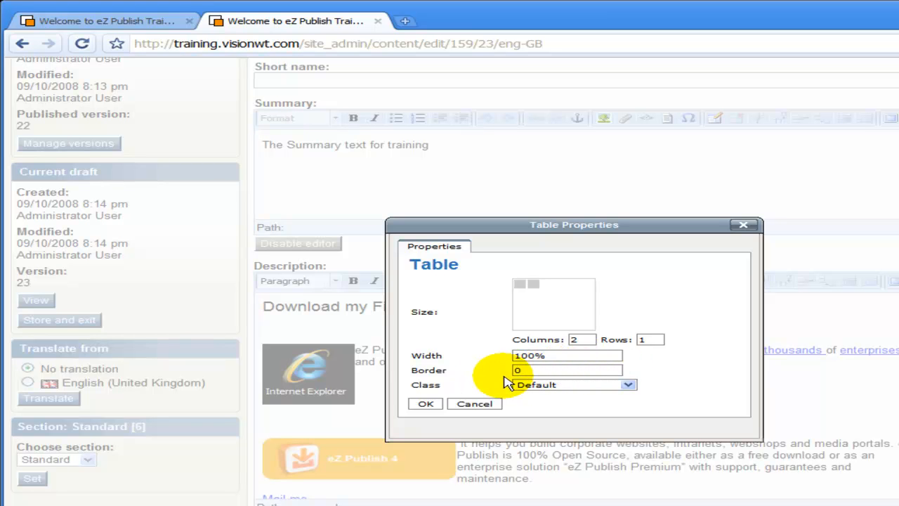
left_click(427, 405)
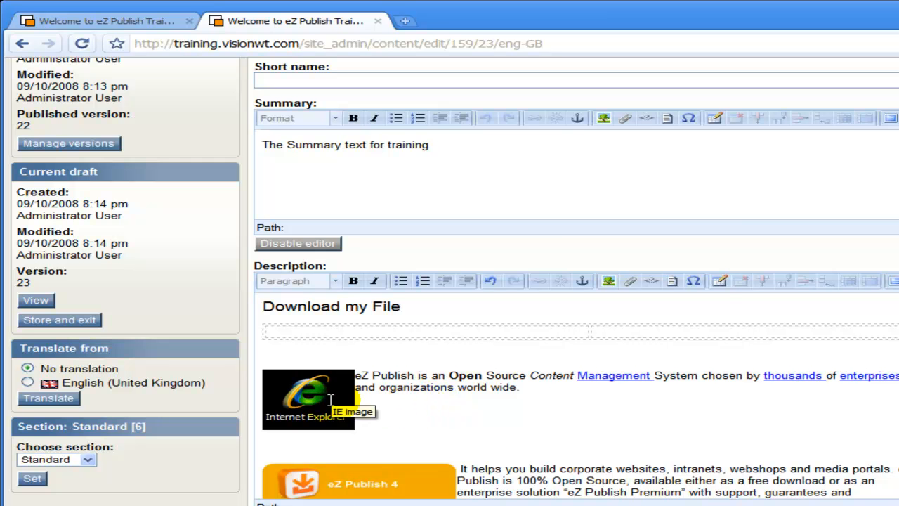
left_click(331, 400)
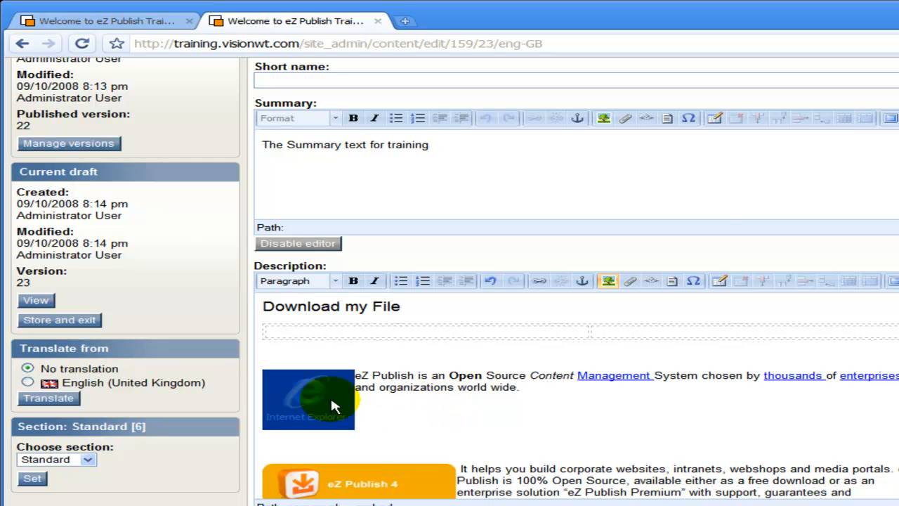
left_click_drag(331, 399, 330, 339)
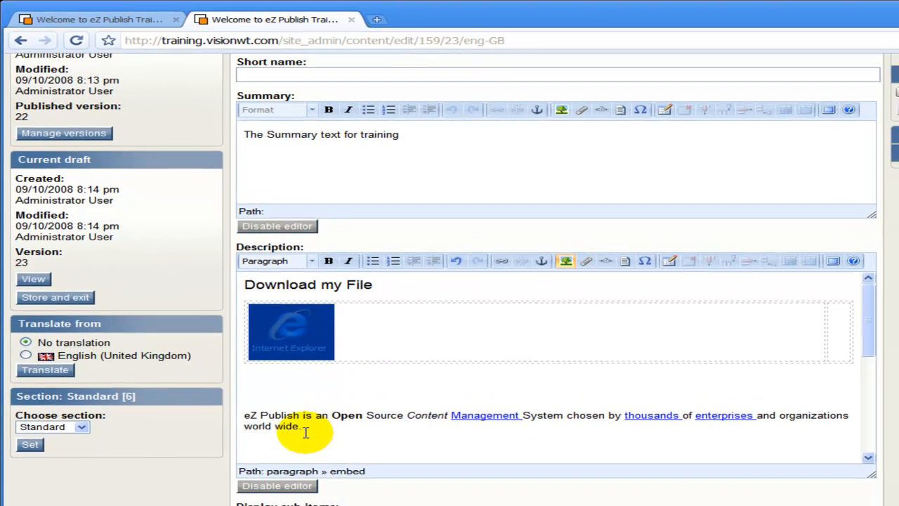
- Move the 'eZ Publish is an Open Source' paragraph into the table's right cell
left_click(324, 461)
left_click_drag(301, 427, 236, 411)
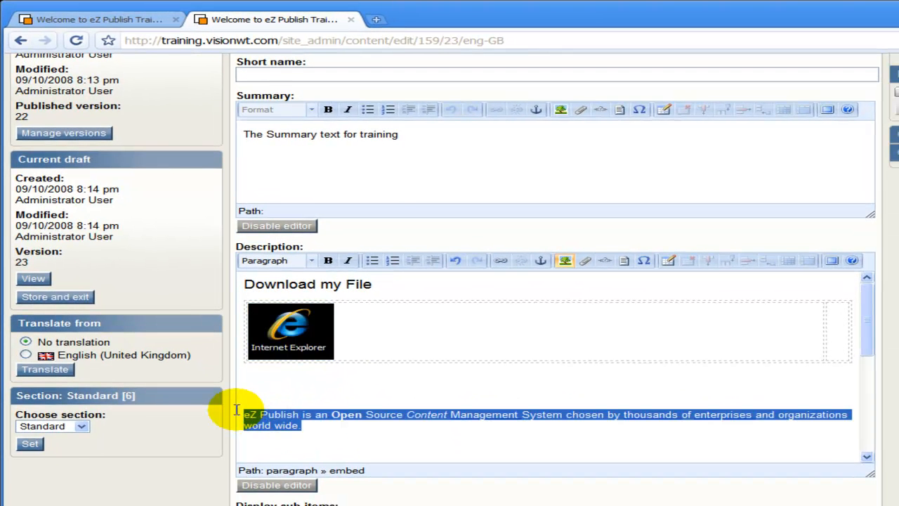
key("ctrl+x")
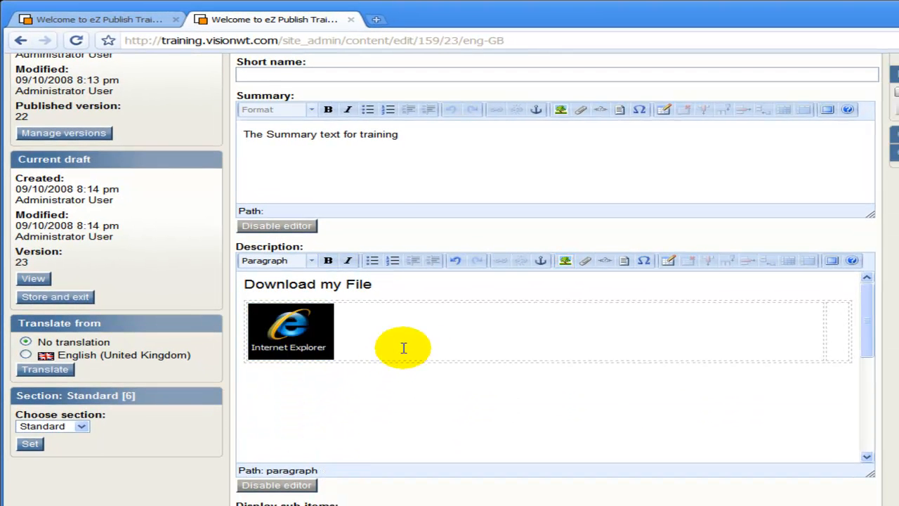
left_click(841, 316)
key("ctrl+v")
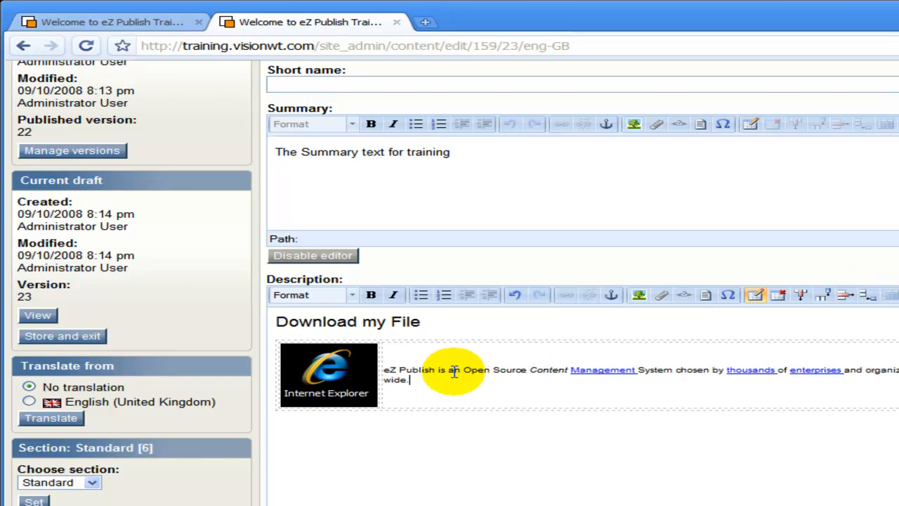
- Add a narrow column after the image's cell and send the folder for publishing
left_click(344, 368)
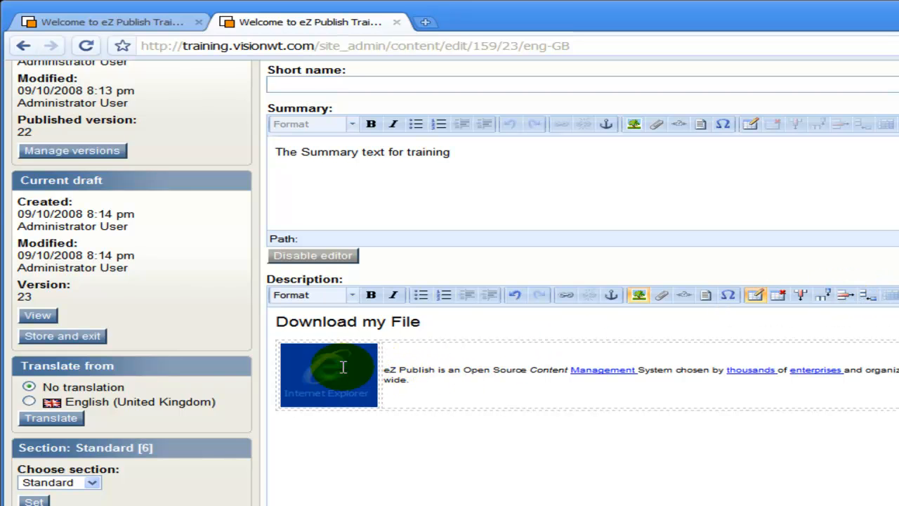
left_click(825, 296)
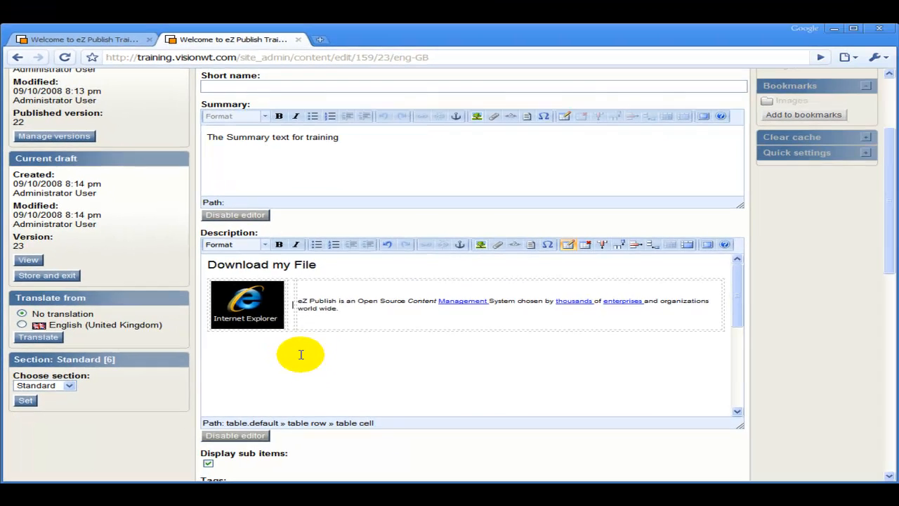
scroll(418, 435, "down", 5)
scroll(196, 377, "down", 4)
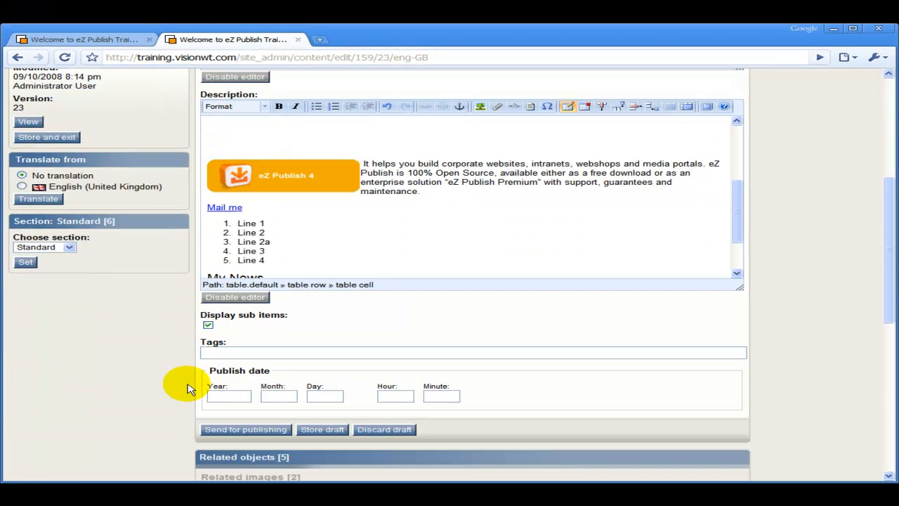
left_click(261, 430)
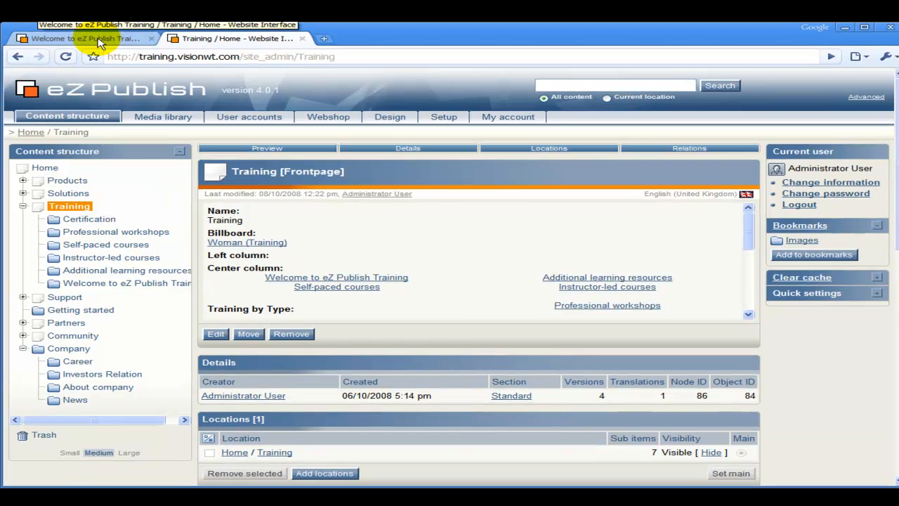
left_click(98, 42)
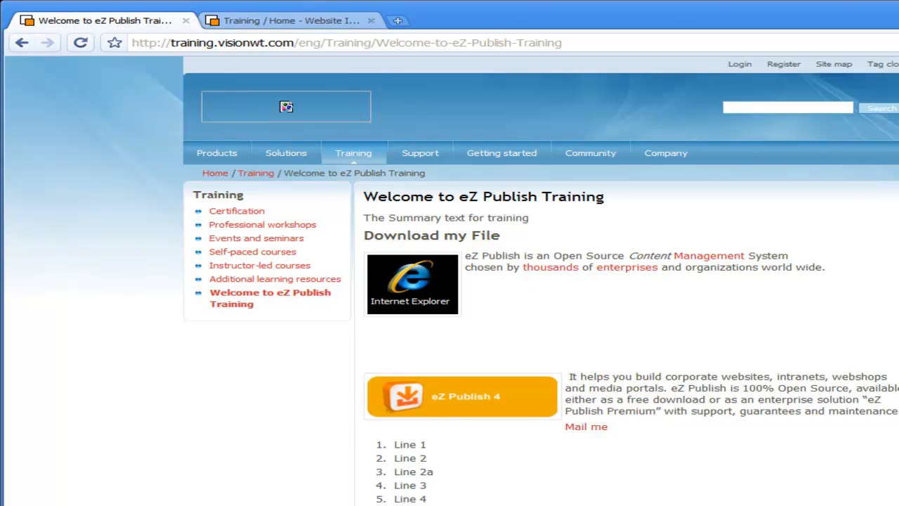
left_click(277, 20)
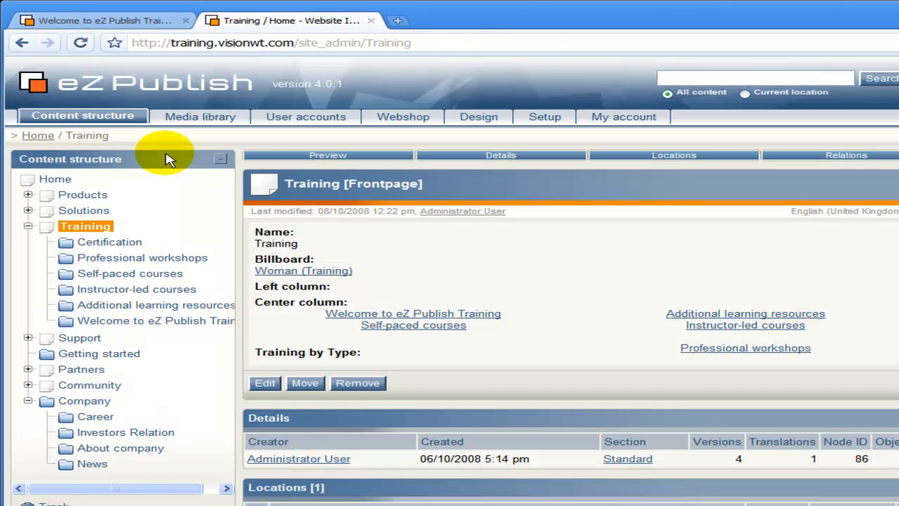
- Open the Welcome to eZ Publish Training folder for editing again and focus its Description
left_click(67, 322)
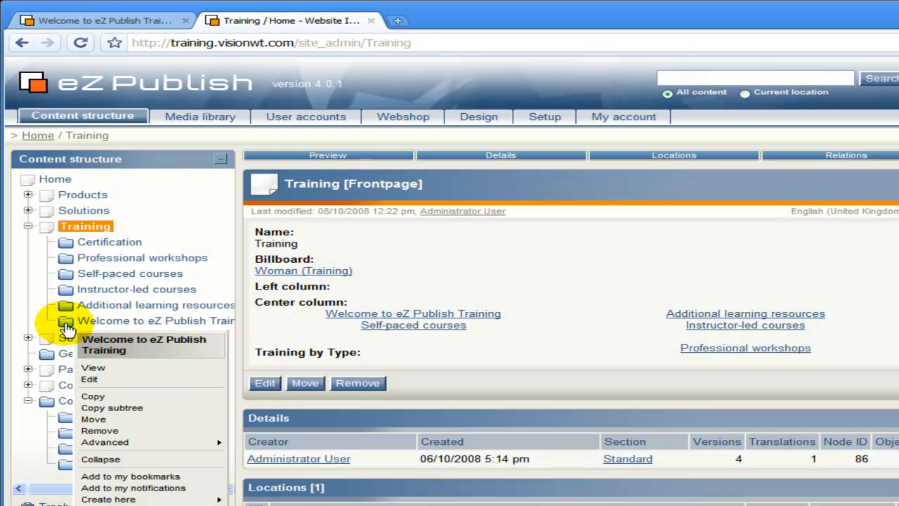
left_click(97, 381)
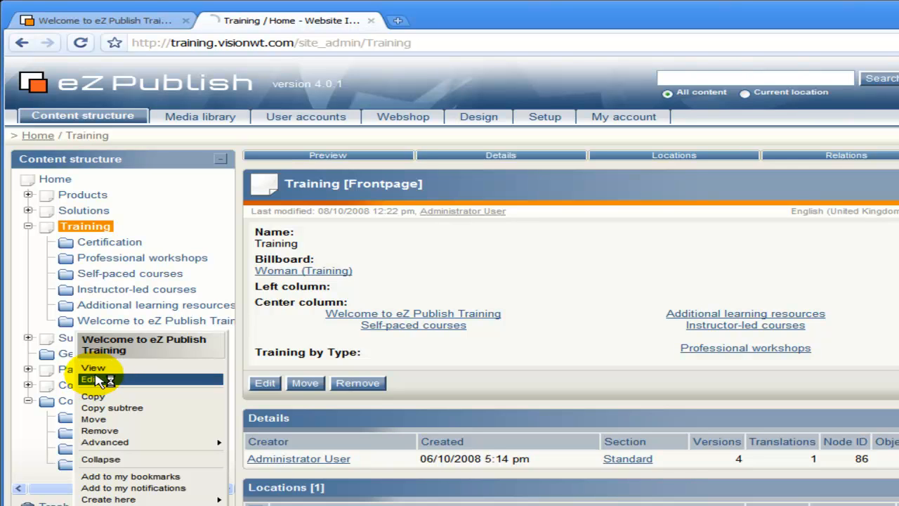
mouse_move(224, 442)
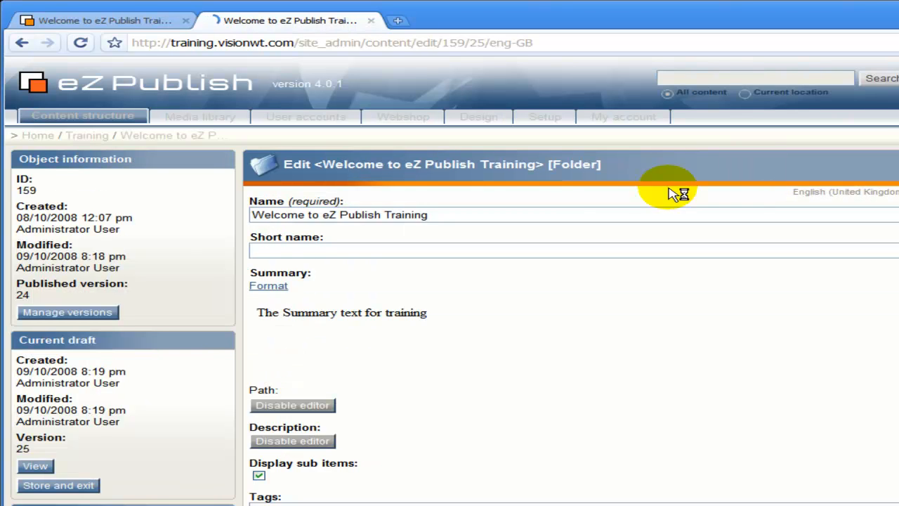
scroll(418, 439, "down", 3)
scroll(415, 439, "up", 3)
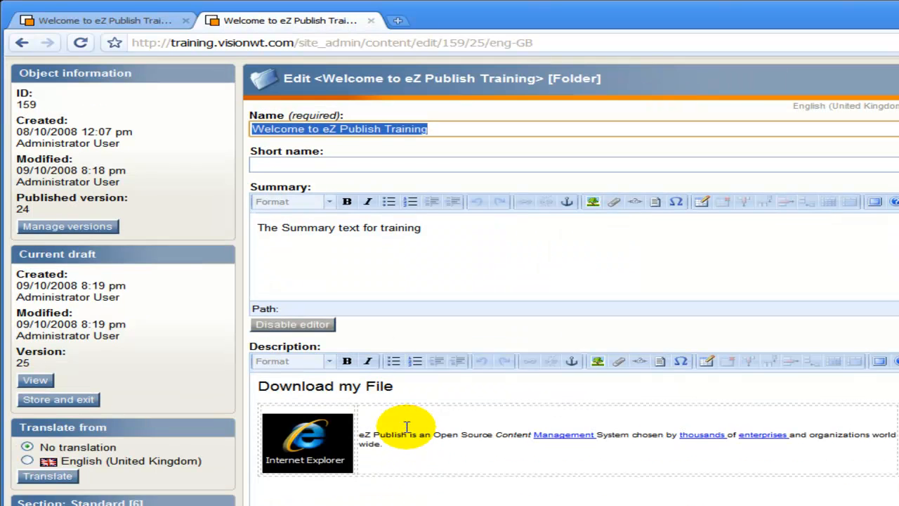
left_click(408, 457)
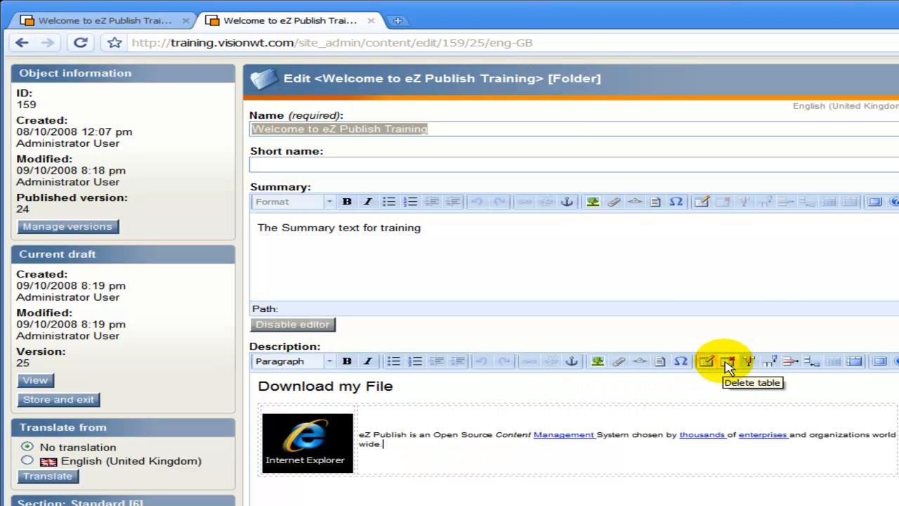
- Add a second table row and move the eZ Publish 4 image into it
left_click(812, 366)
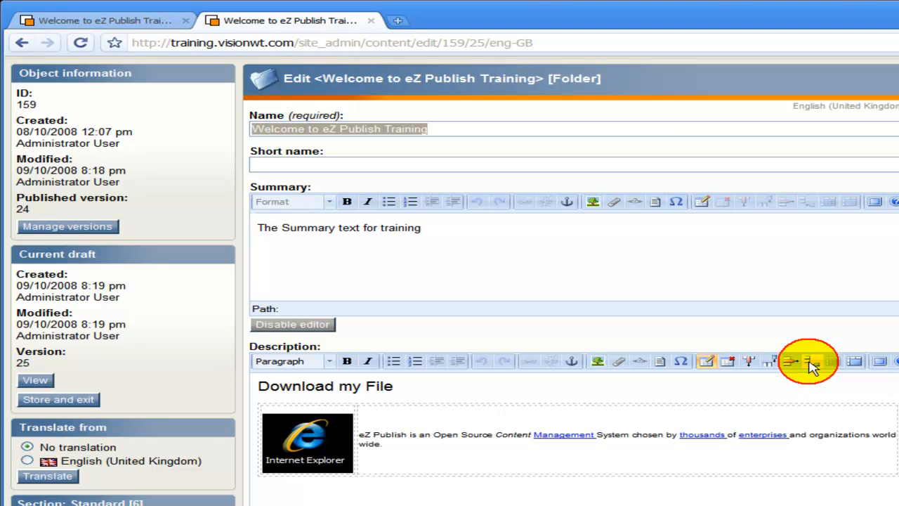
scroll(560, 445, "down", 3)
scroll(560, 445, "up", 2)
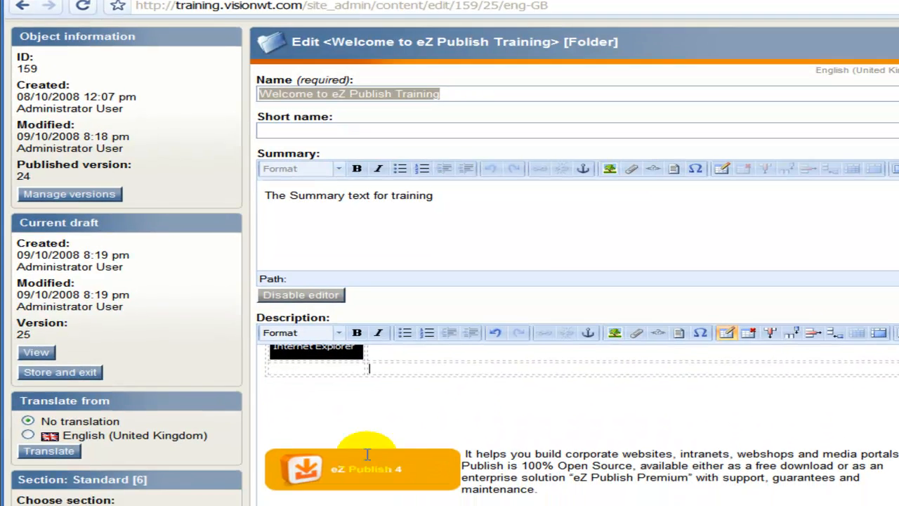
left_click_drag(351, 494, 317, 420)
left_click_drag(337, 356, 341, 347)
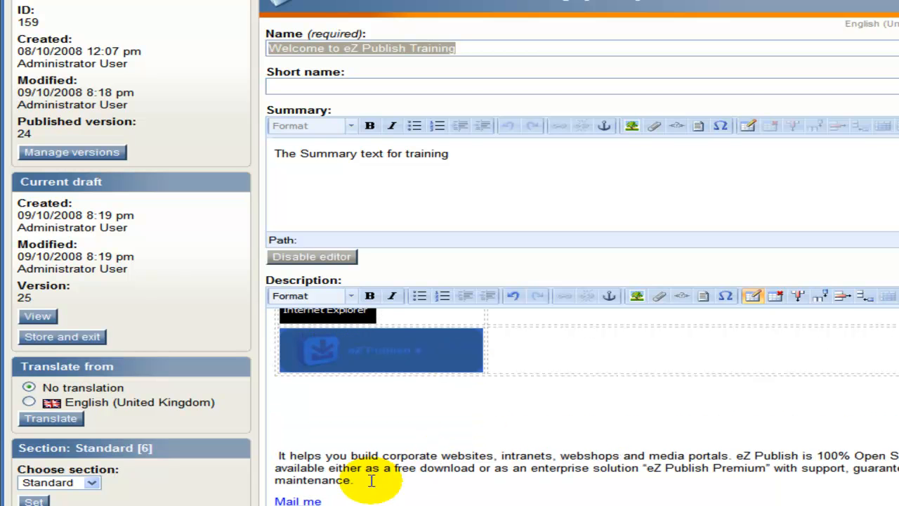
- Move the 'It helps you build' paragraph beside the eZ Publish 4 image
left_click_drag(380, 476, 267, 449)
key("Delete")
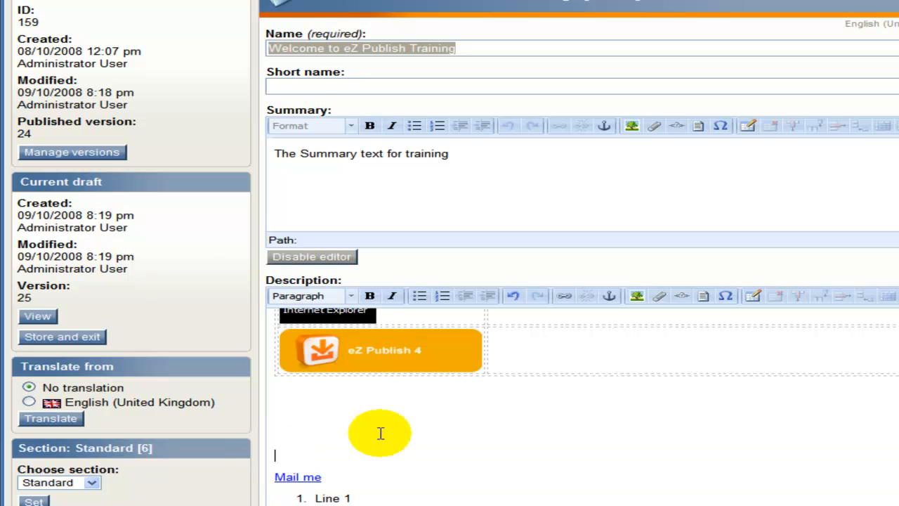
left_click(543, 356)
type("It helps you build corporate websites, intranets, webshops and media portals. eZ Publish is Open Source, available either as a free download or as an enterprise solution \"eZ Publish Premium\" with support, guarantees and maintenance.")
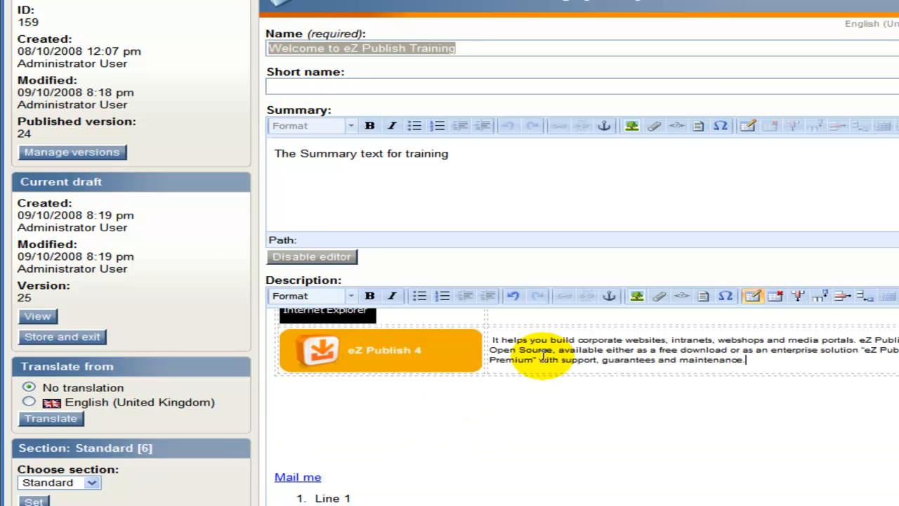
- Delete the blank lines above 'Mail me'
left_click(397, 429)
key("Delete")
key("Delete")
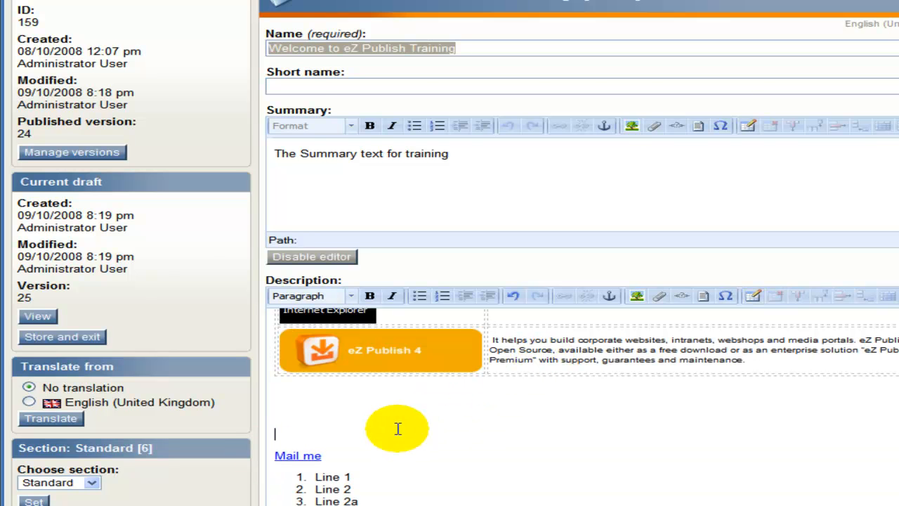
key("BackSpace")
key("BackSpace")
scroll(397, 429, "up", 2)
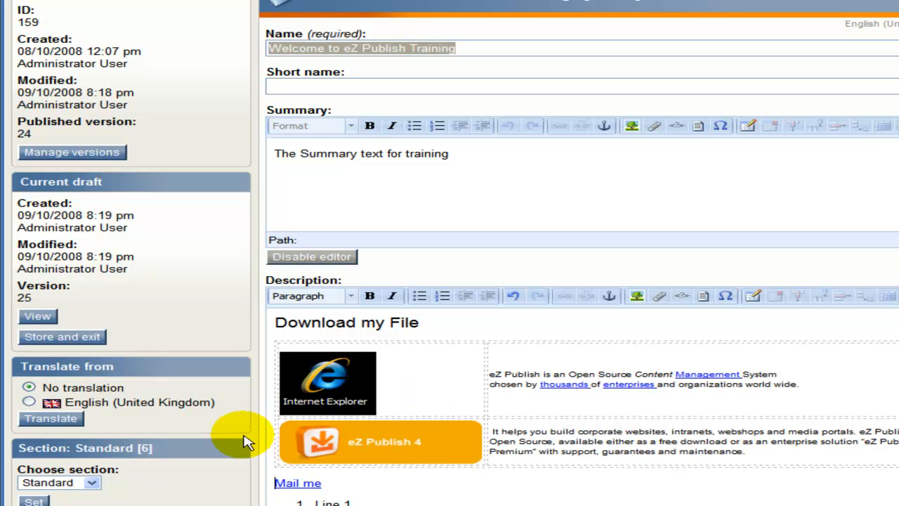
scroll(241, 427, "down", 6)
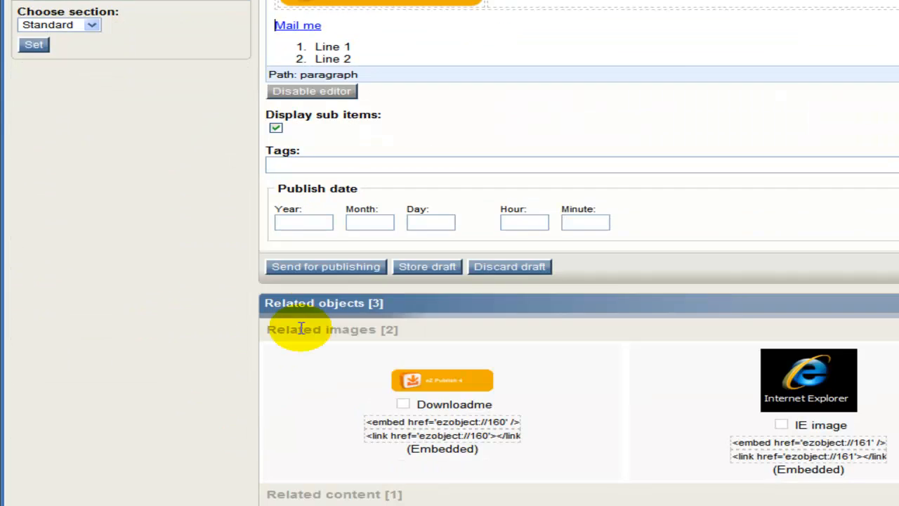
- Send the folder for publishing and reload the public Welcome page to check the changes
left_click(331, 266)
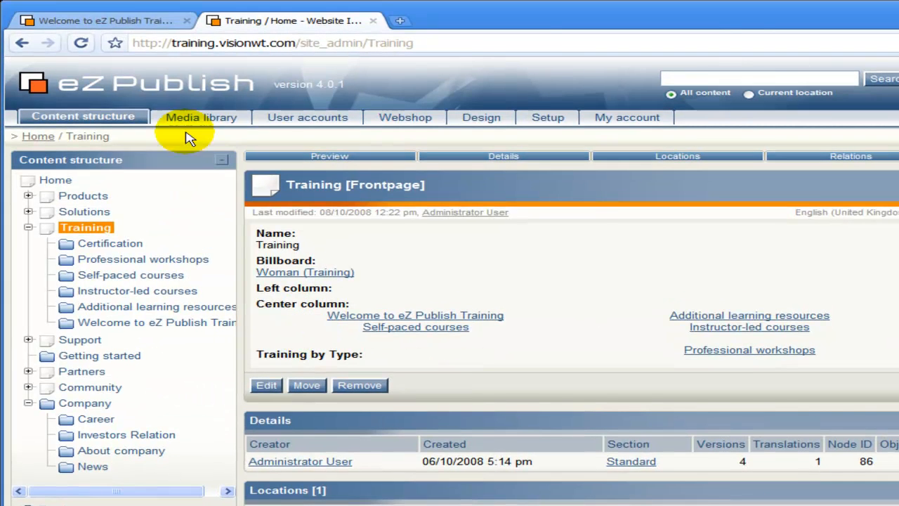
left_click(112, 22)
left_click(79, 45)
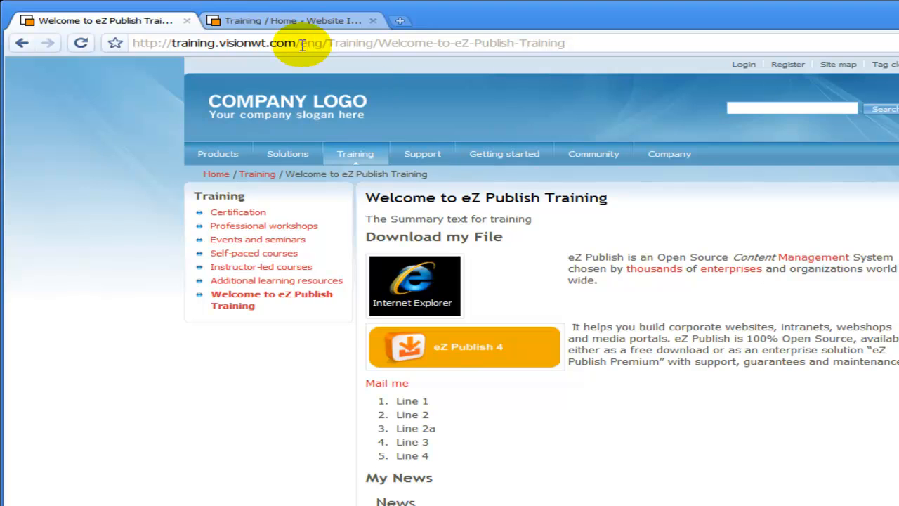
- Back in the admin site, open the Welcome folder for editing again
left_click(283, 24)
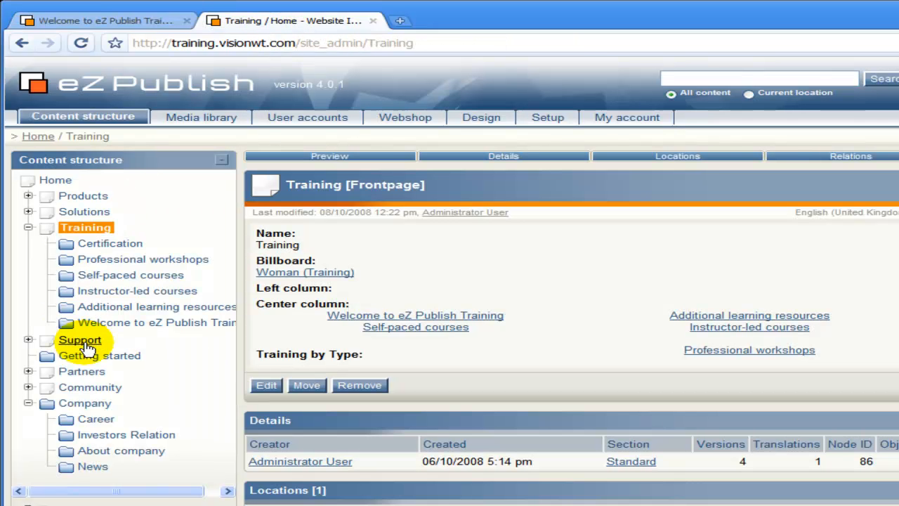
left_click(64, 325)
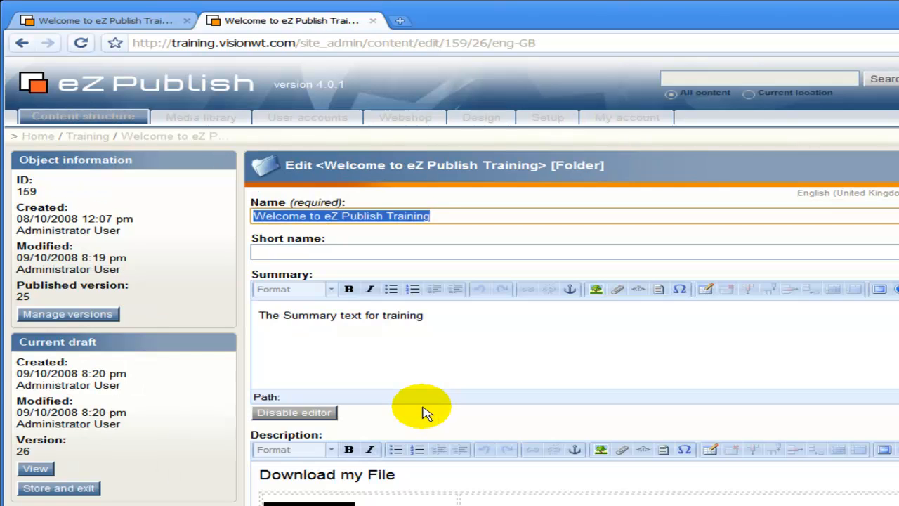
scroll(421, 414, "down", 4)
- Insert a 3×3 table below 'Mail me', 90% wide with border 2 and class Timetable
scroll(372, 442, "down", 3)
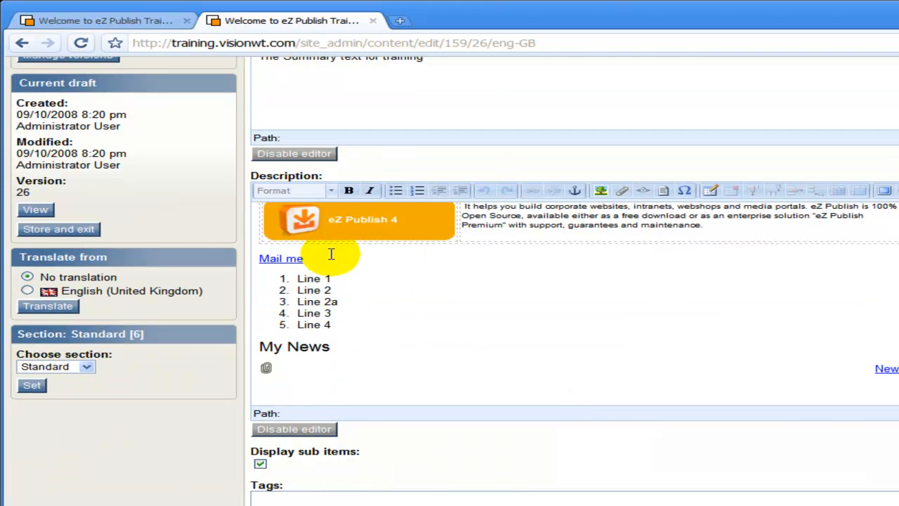
left_click(331, 255)
key("Return")
key("Return")
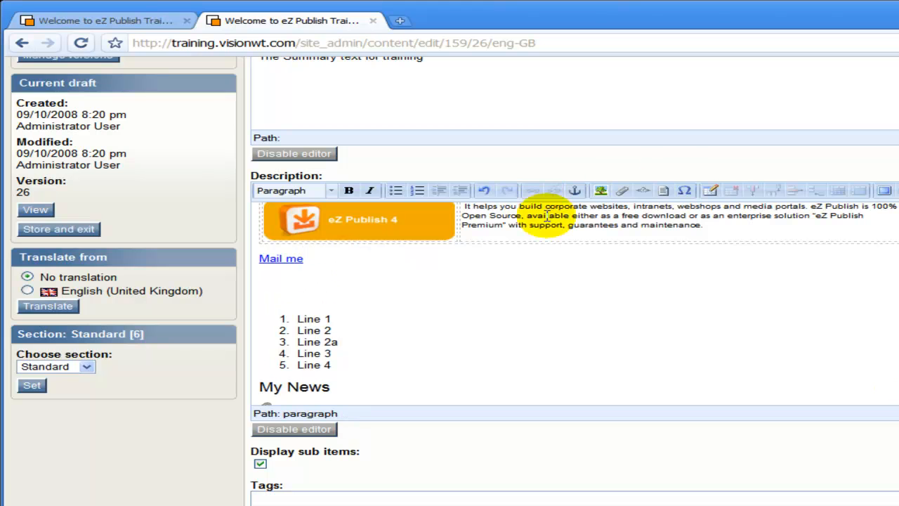
left_click(712, 190)
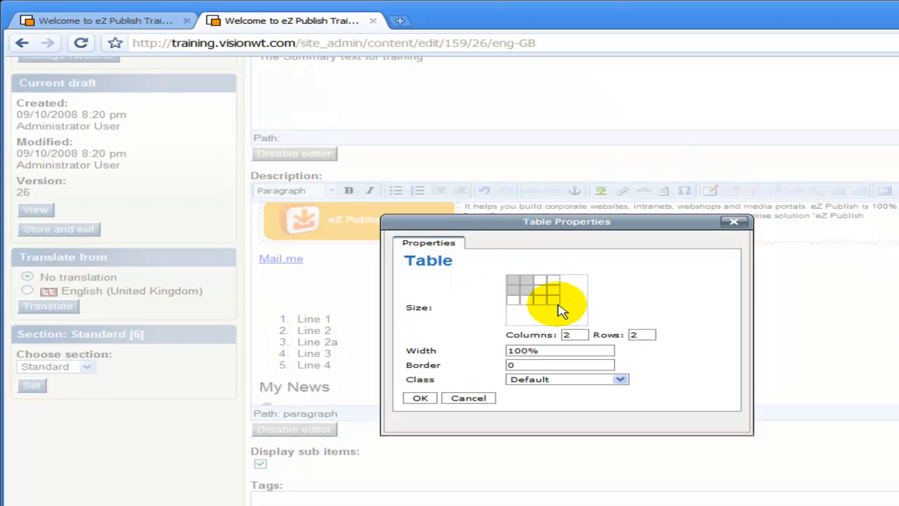
left_click(540, 301)
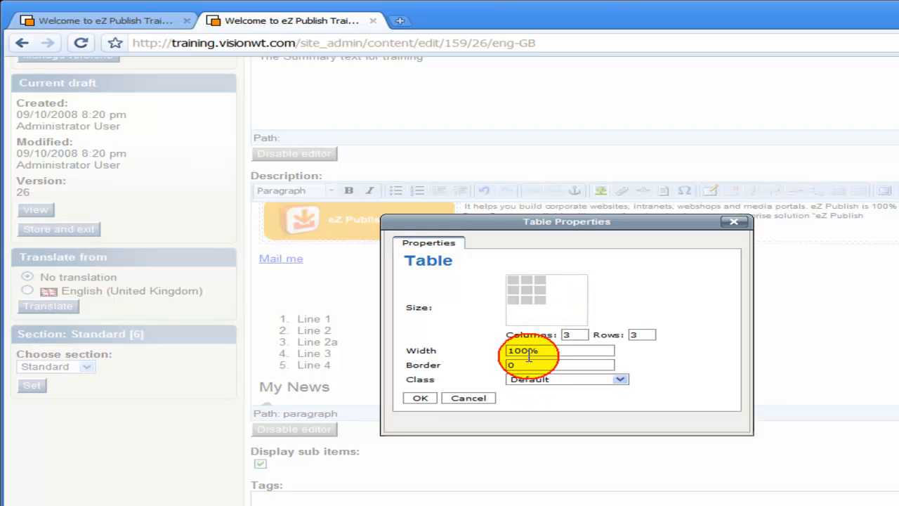
left_click_drag(530, 352, 503, 352)
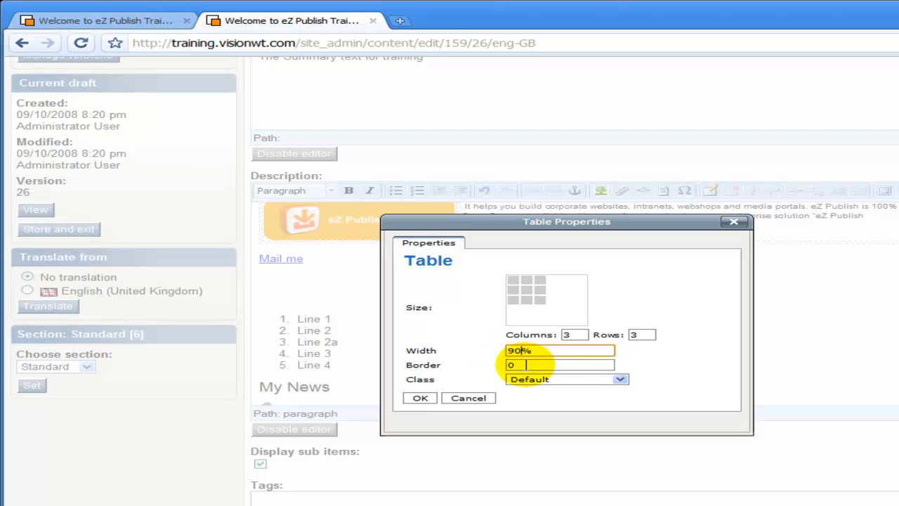
key("Tab")
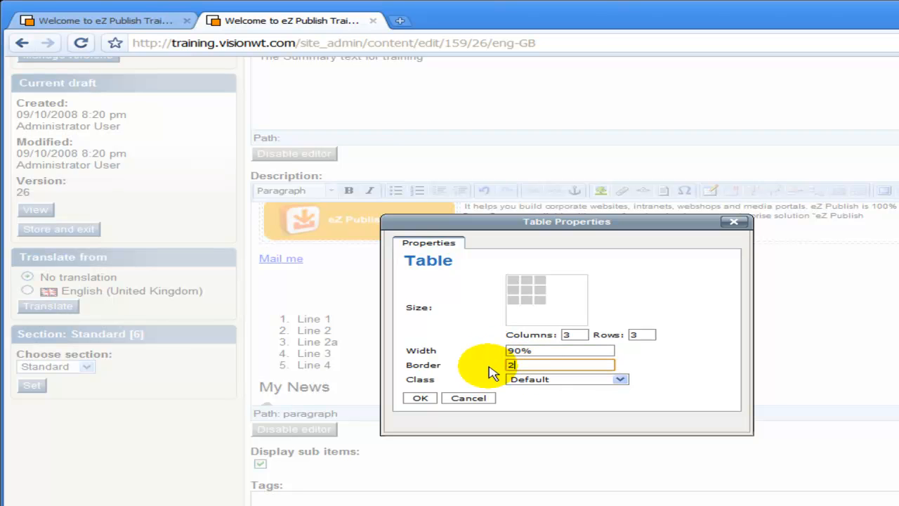
left_click(536, 383)
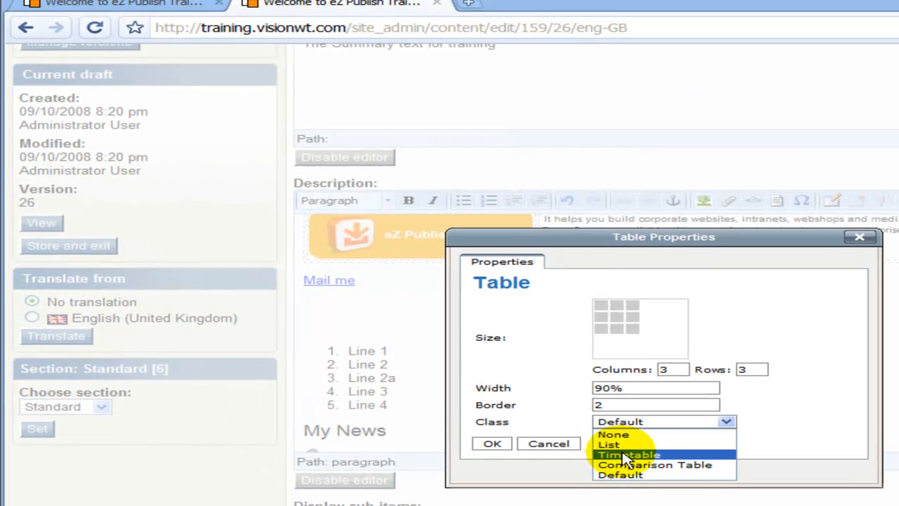
left_click(625, 455)
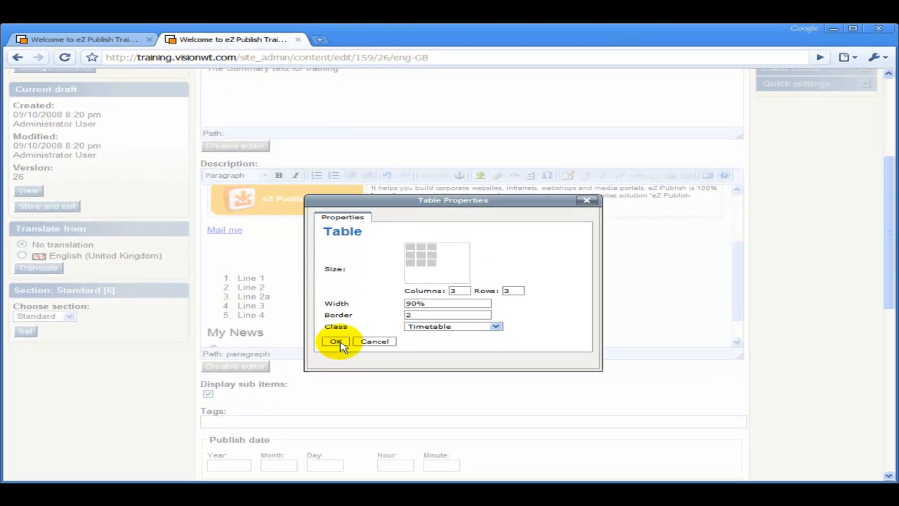
left_click(336, 341)
left_click(296, 302)
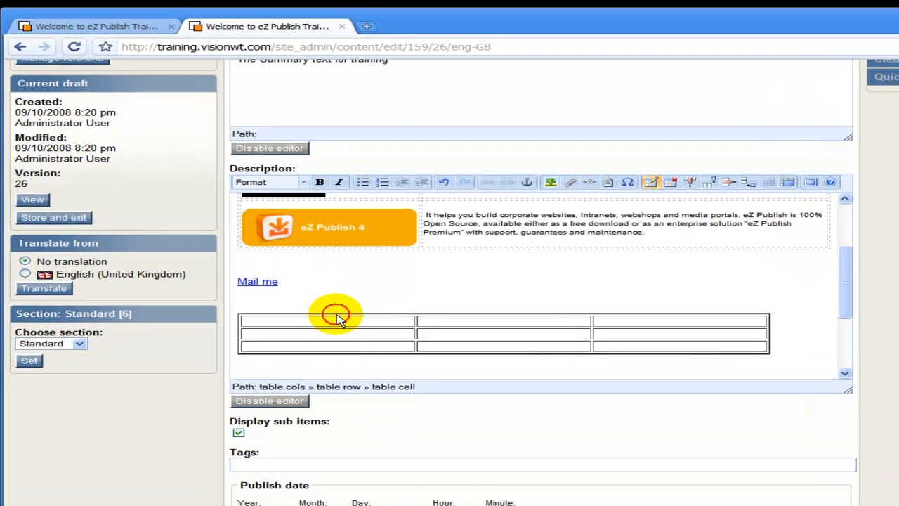
- Fill row 1 with xxx, yyy, zzz and put xxx in the first cells of rows 2 and 3
left_click(336, 314)
left_click(353, 331)
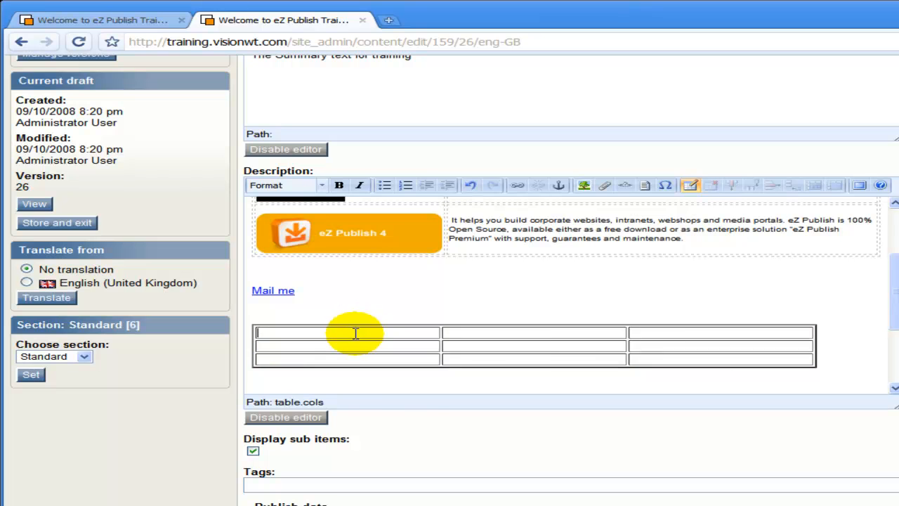
type("xxx")
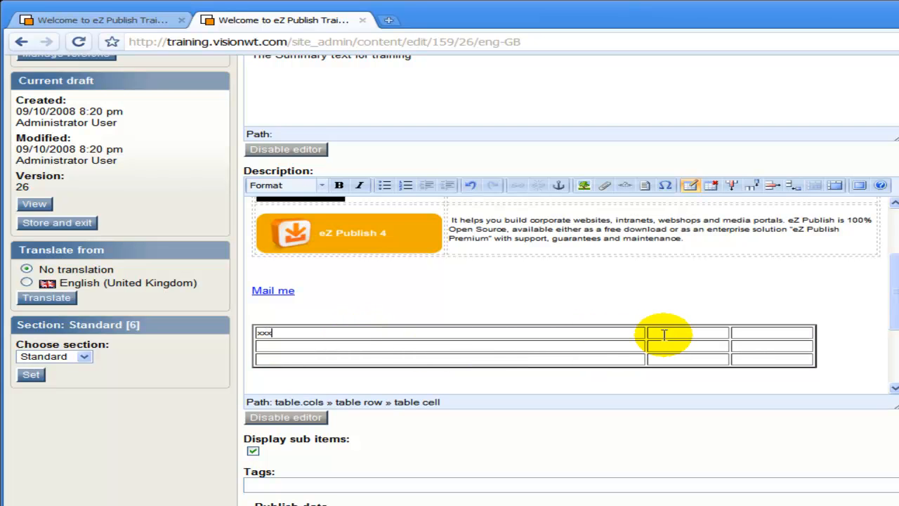
type("yyy")
left_click(773, 336)
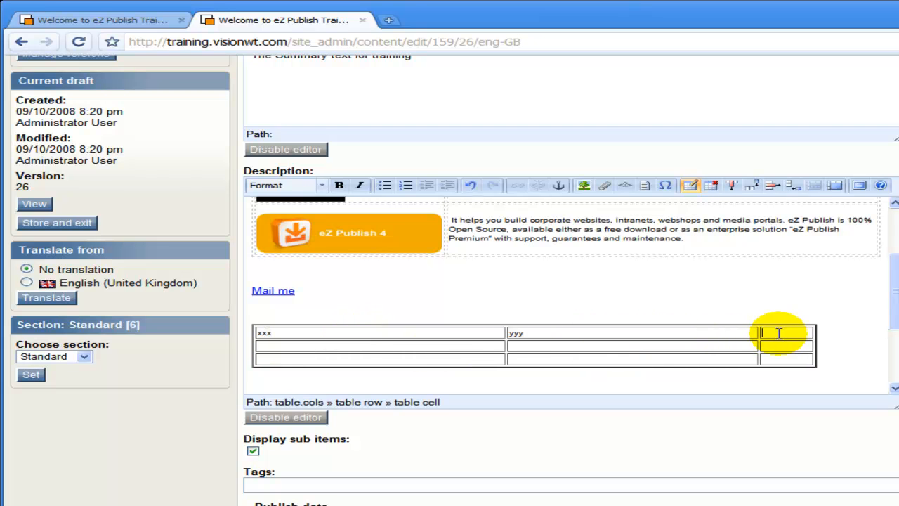
type("zzz")
left_click(408, 345)
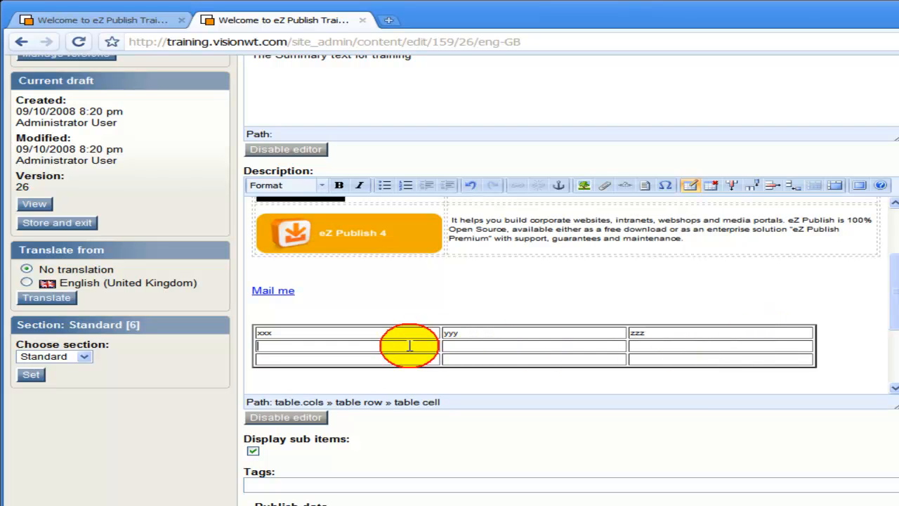
type("xxx")
left_click(372, 360)
type("xxx")
- Enter yy and zz in the remaining cells of rows 2 and 3, then send for publishing
left_click(445, 345)
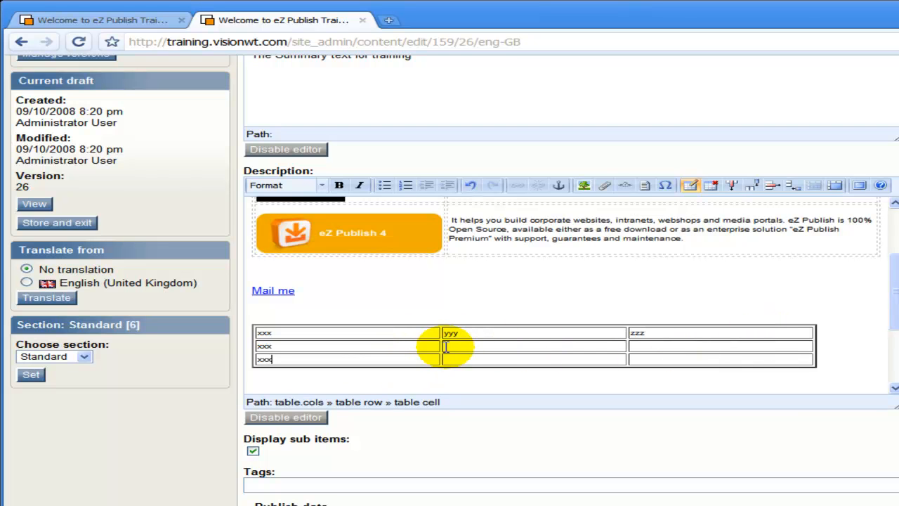
type("yy")
left_click(461, 359)
type("yy")
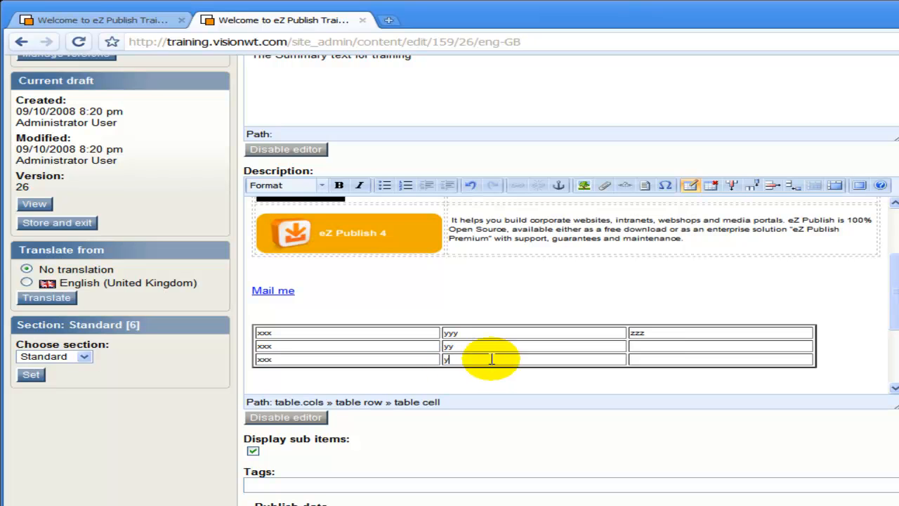
left_click(661, 345)
type("zz")
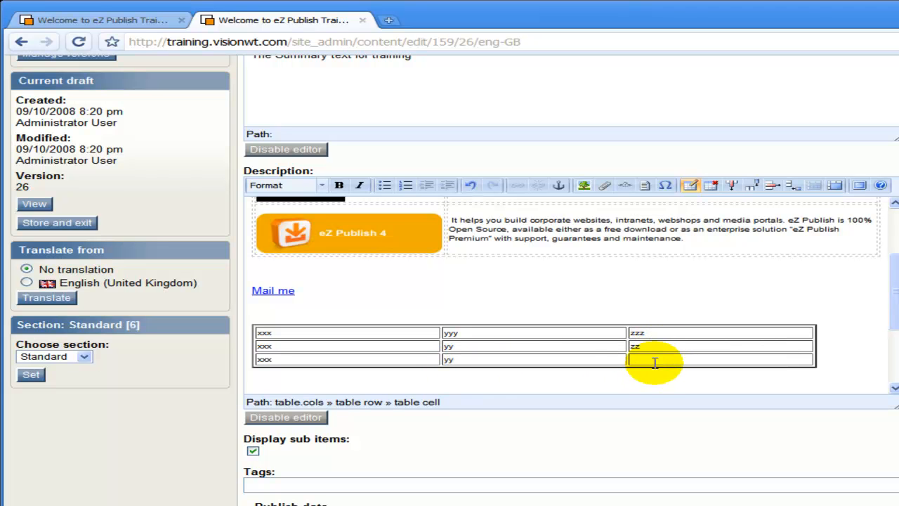
left_click(655, 361)
scroll(226, 387, "down", 5)
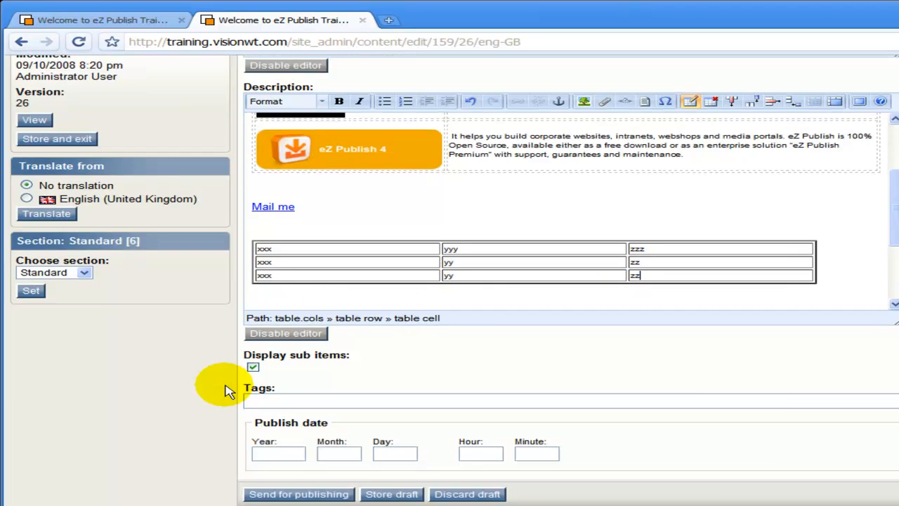
left_click(309, 160)
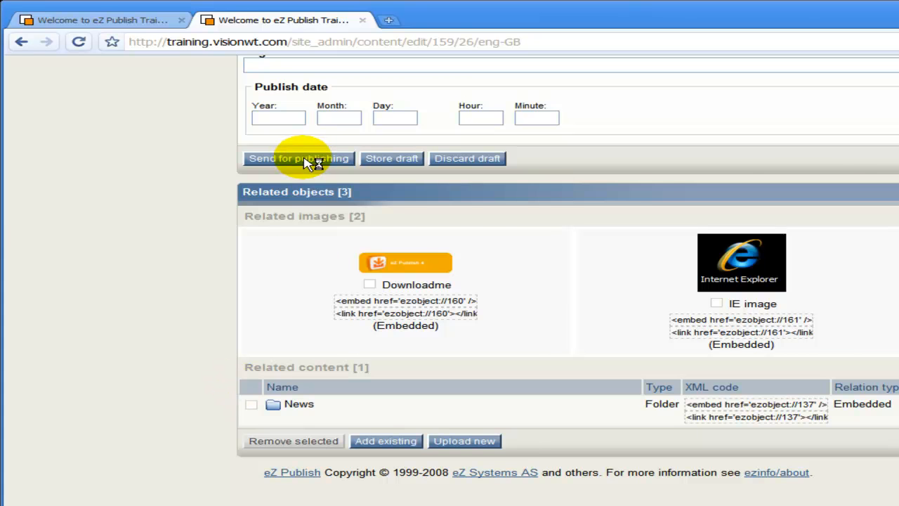
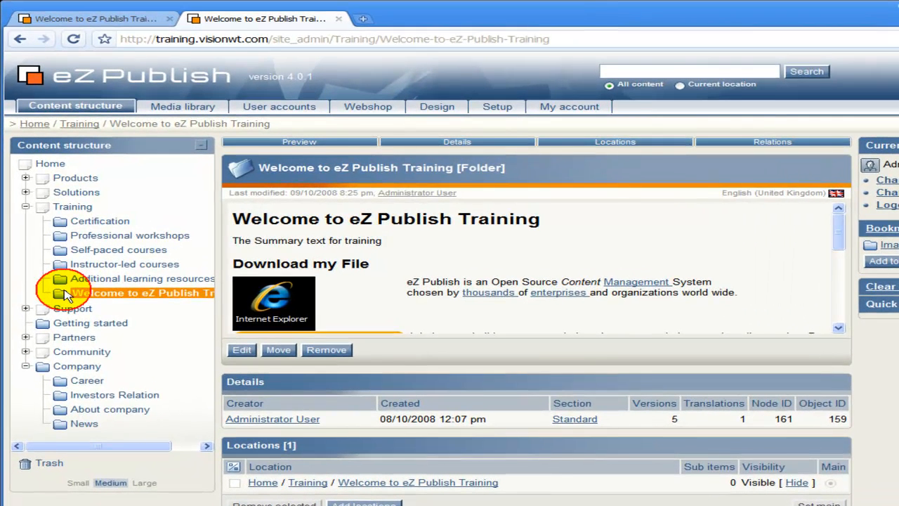
- Start editing the Welcome to eZ Publish Training folder and review its public page down to News
left_click(64, 294)
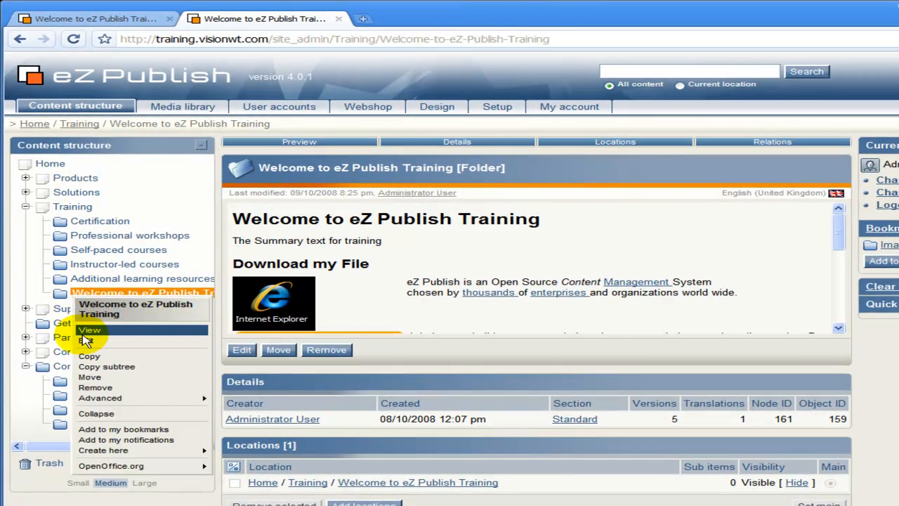
left_click(85, 331)
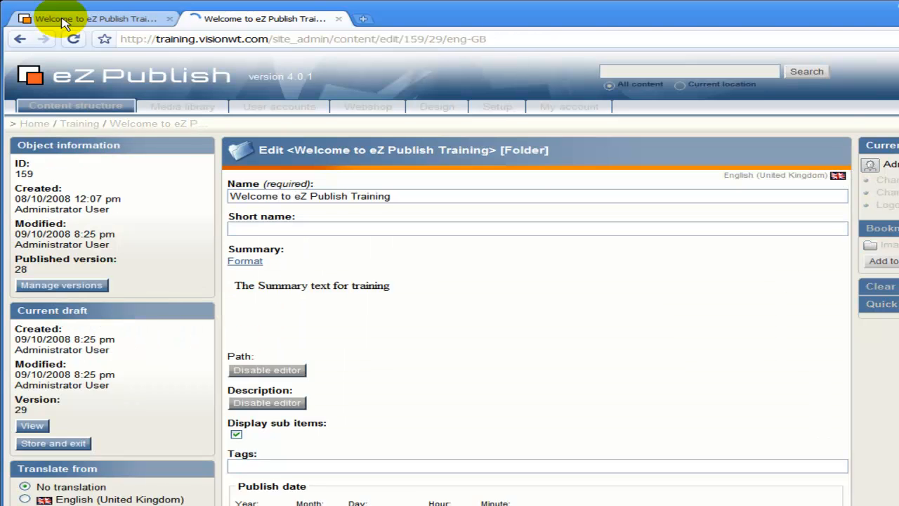
left_click(63, 21)
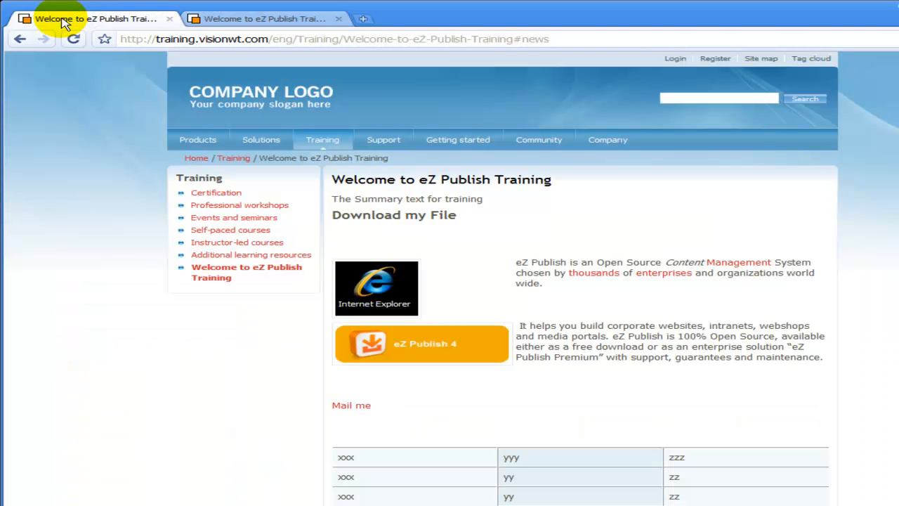
scroll(462, 300, "down", 3)
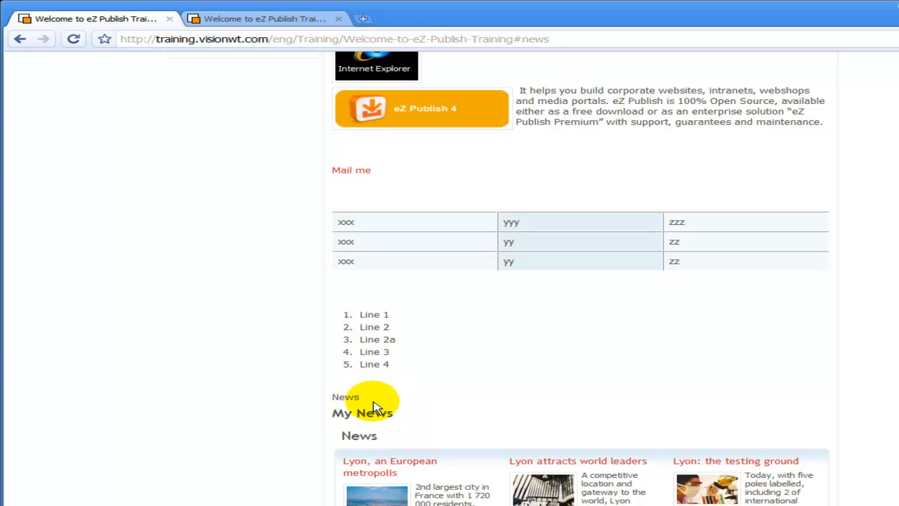
scroll(419, 234, "up", 3)
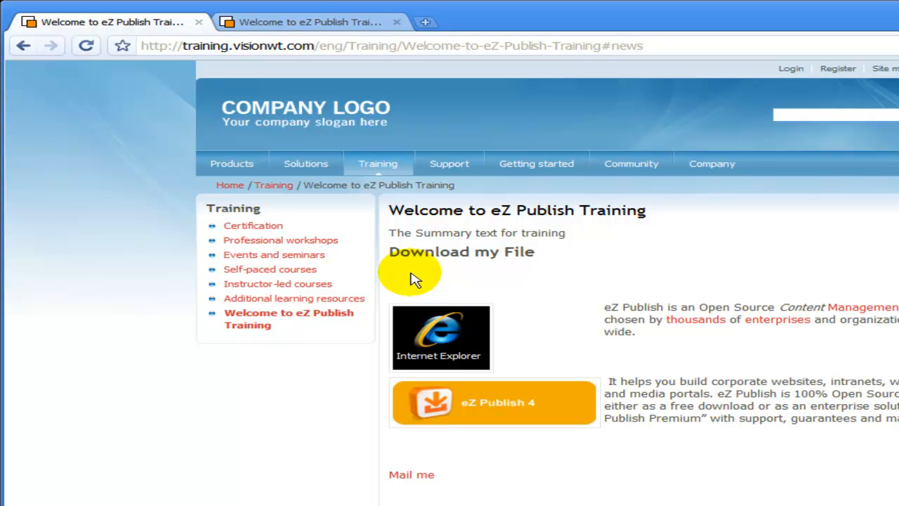
- Return to the edit form and place the caret right after the News heading in Description
left_click(300, 23)
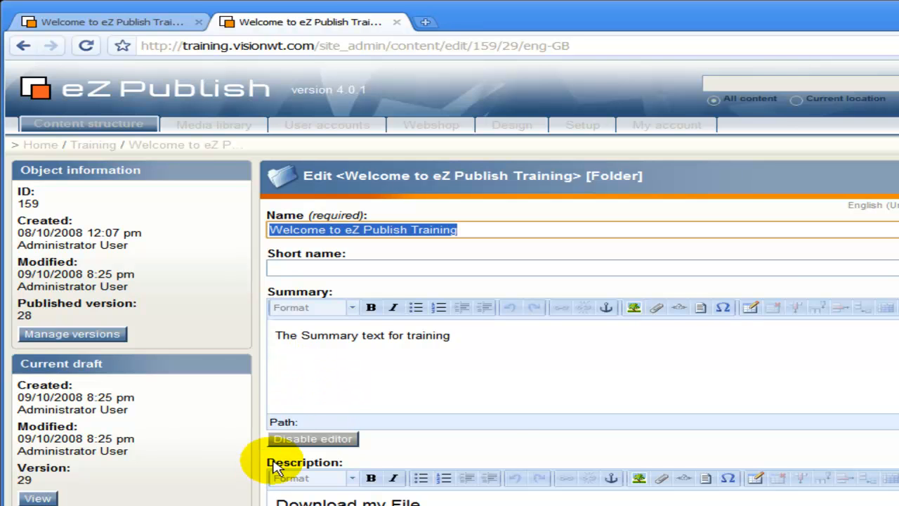
scroll(275, 470, "down", 8)
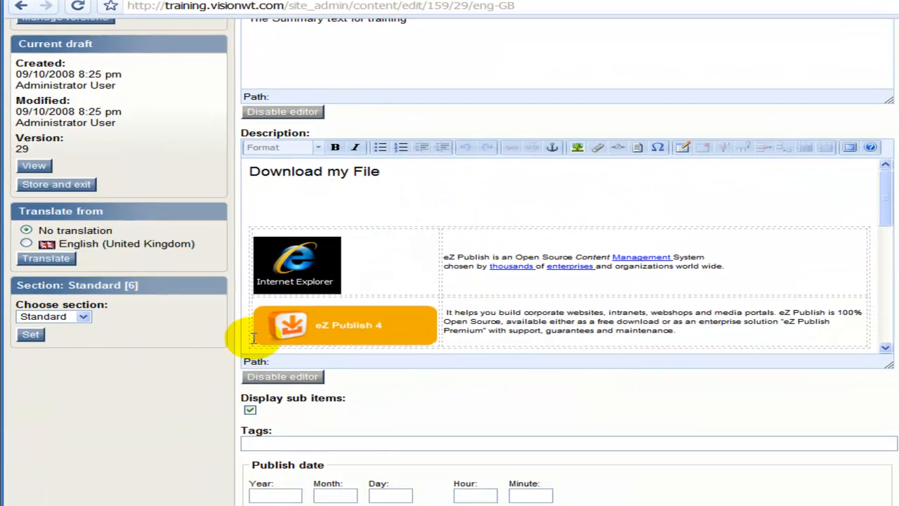
scroll(330, 281, "down", 10)
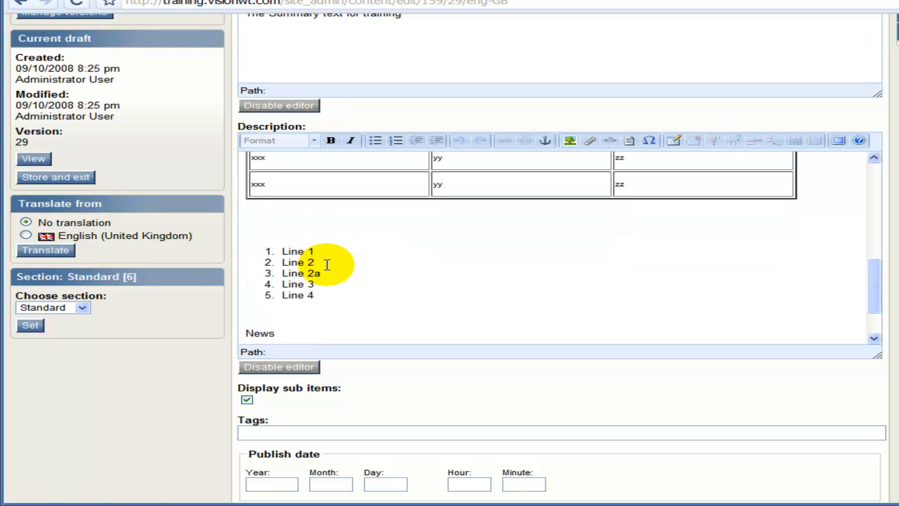
scroll(326, 264, "down", 2)
left_click(291, 267)
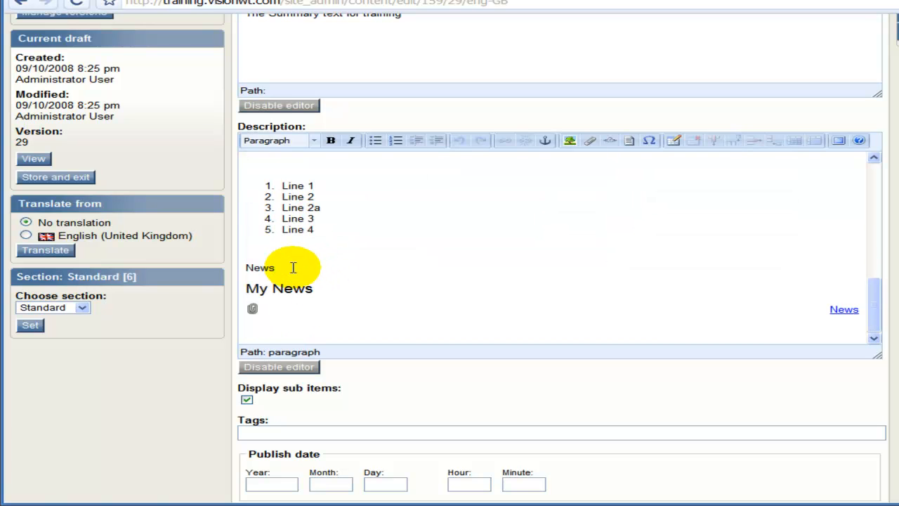
- Insert an anchor named 'news' beside the News heading and check it
left_click(546, 147)
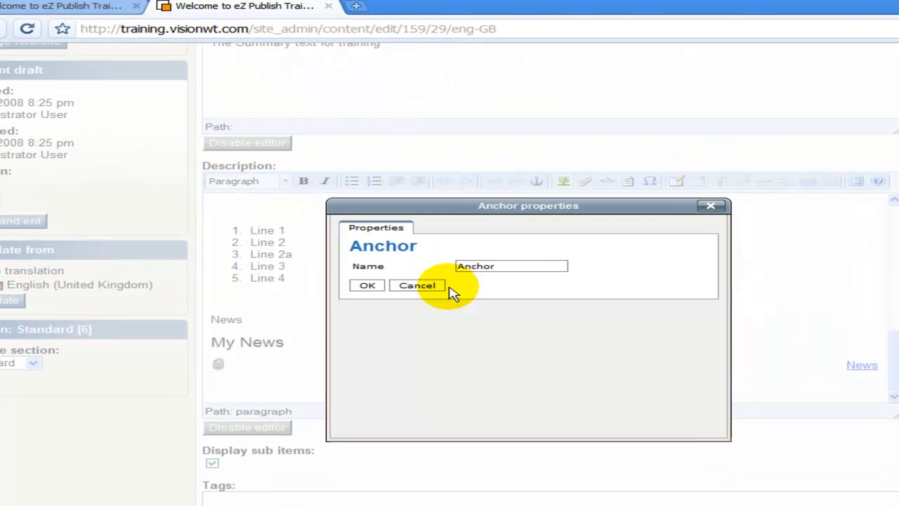
double_click(512, 268)
type("news")
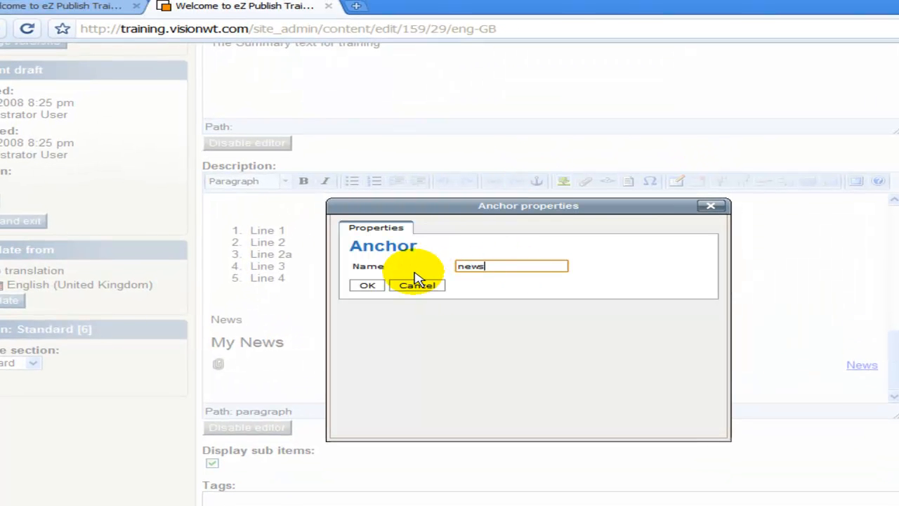
left_click(380, 286)
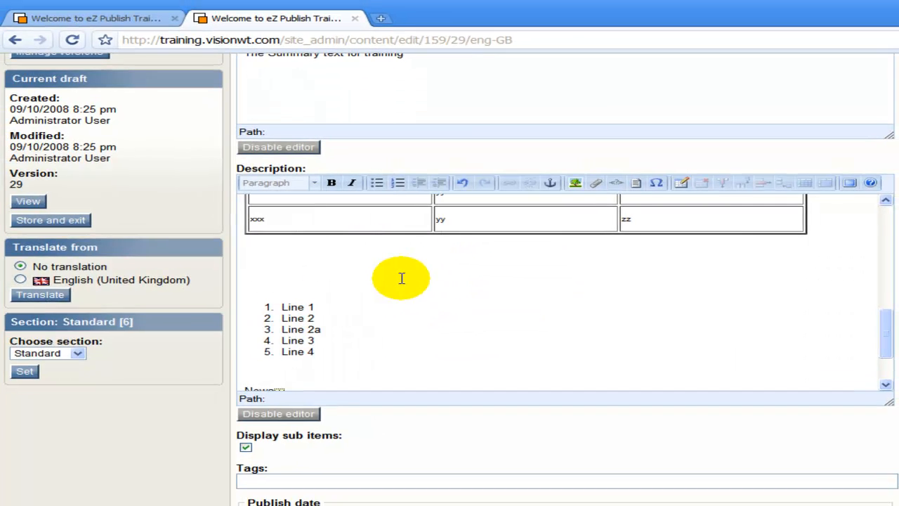
scroll(337, 298, "down", 2)
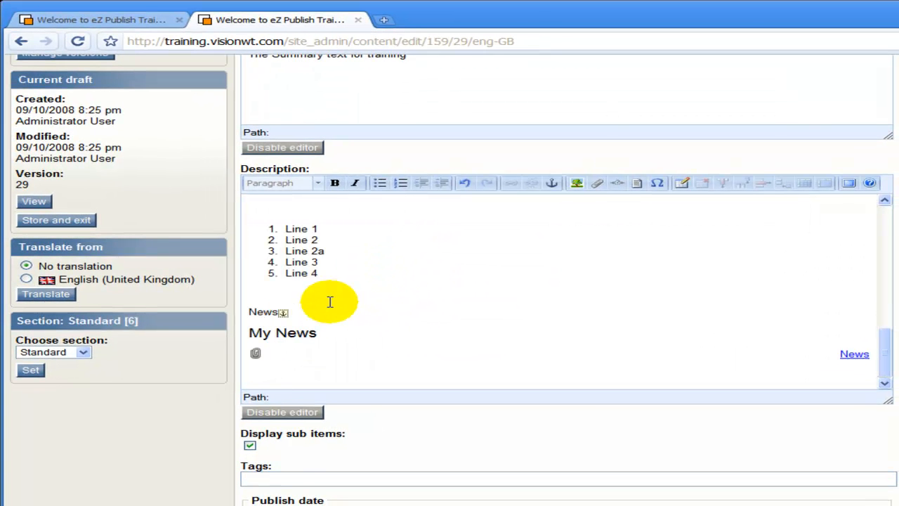
left_click(296, 319)
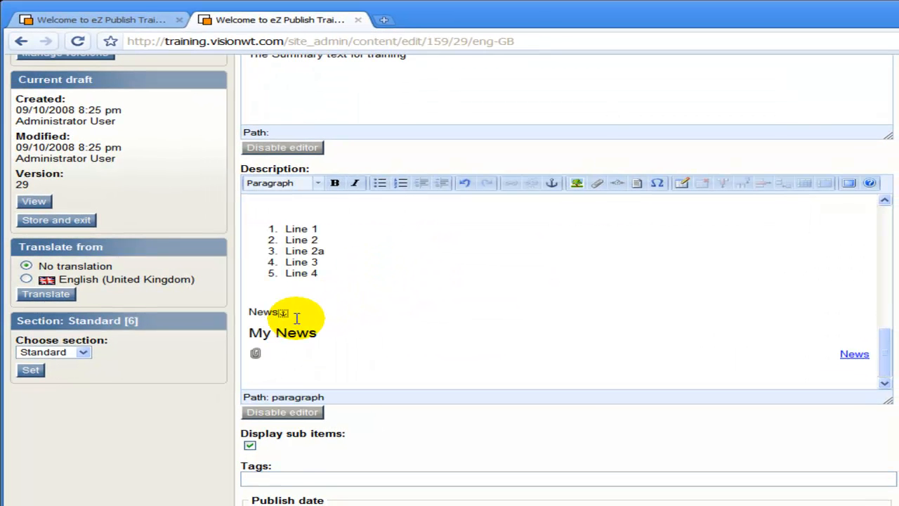
scroll(298, 316, "up", 2)
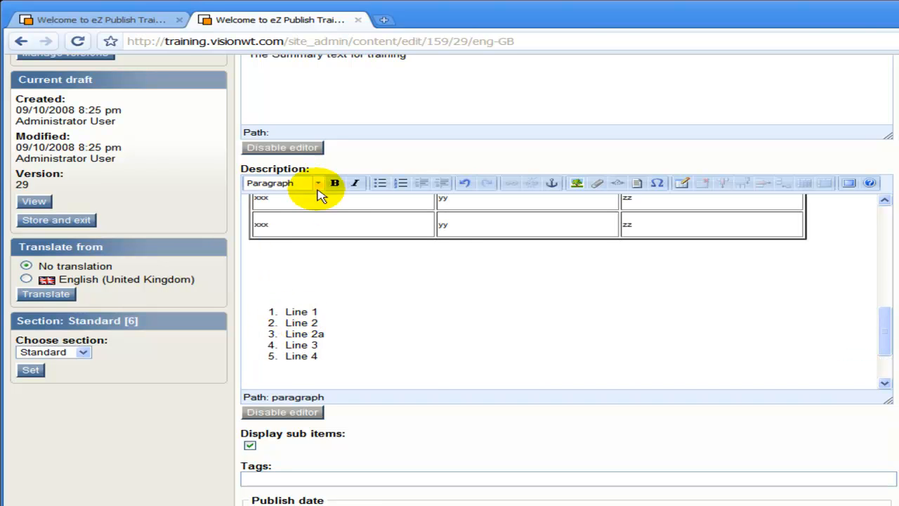
scroll(331, 204, "up", 4)
scroll(323, 204, "up", 5)
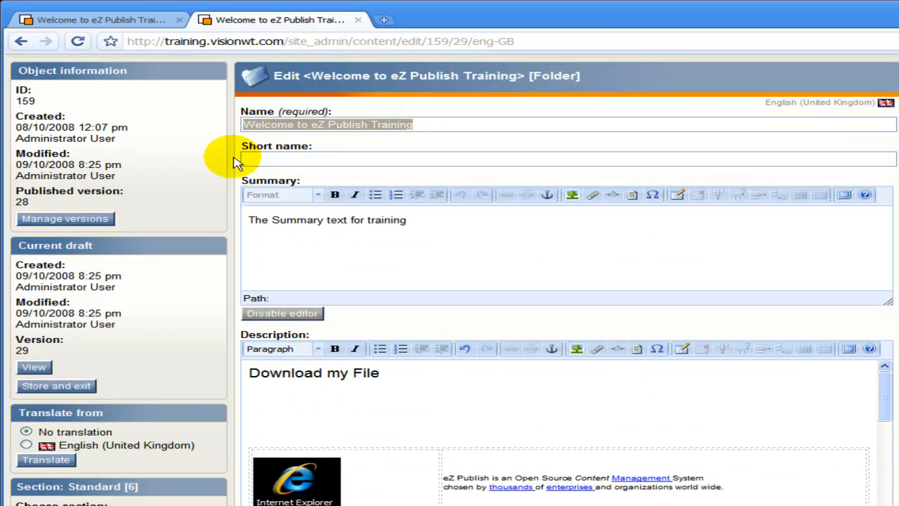
- Turn the Summary's 'News Anchor' text into a link pointing to #news
left_click(464, 244)
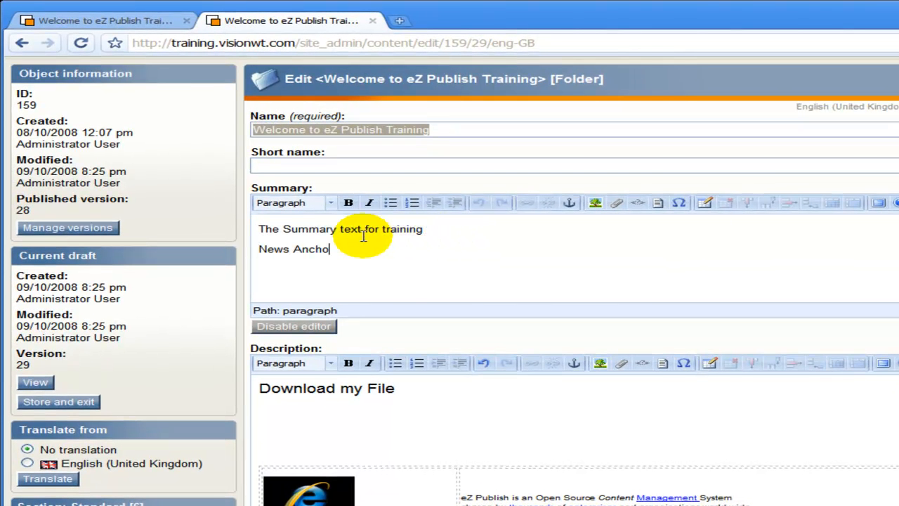
left_click_drag(322, 249, 235, 254)
left_click_drag(345, 251, 245, 250)
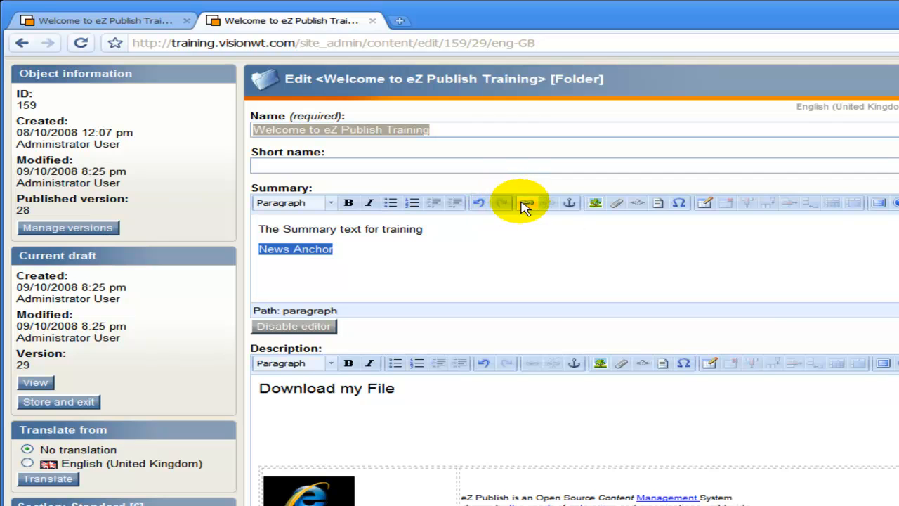
left_click(522, 203)
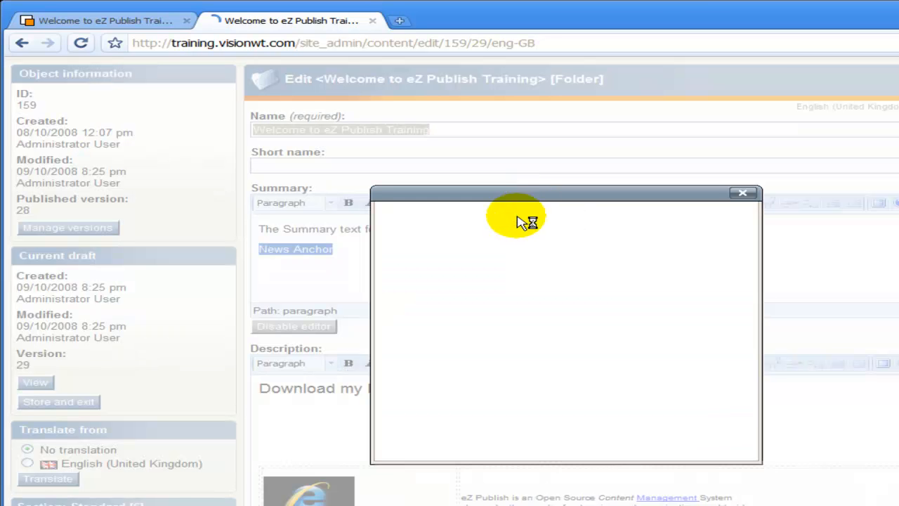
left_click(520, 267)
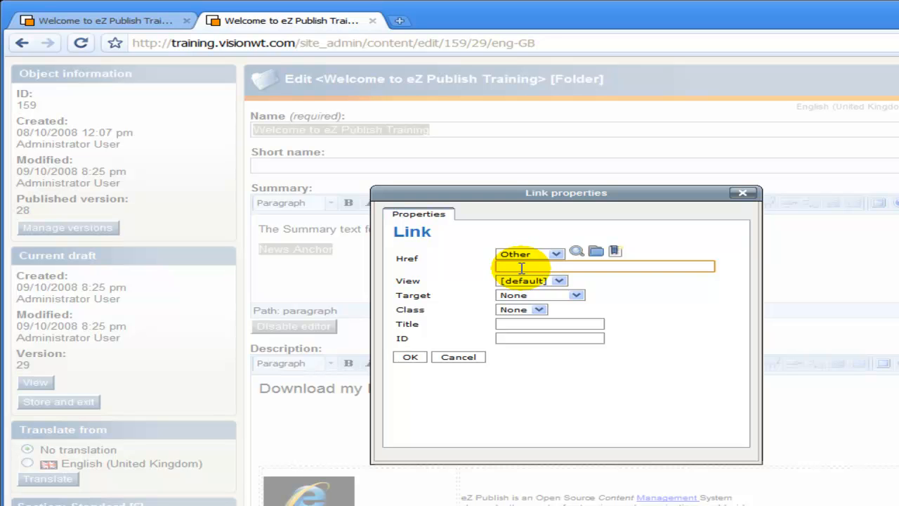
type("#news")
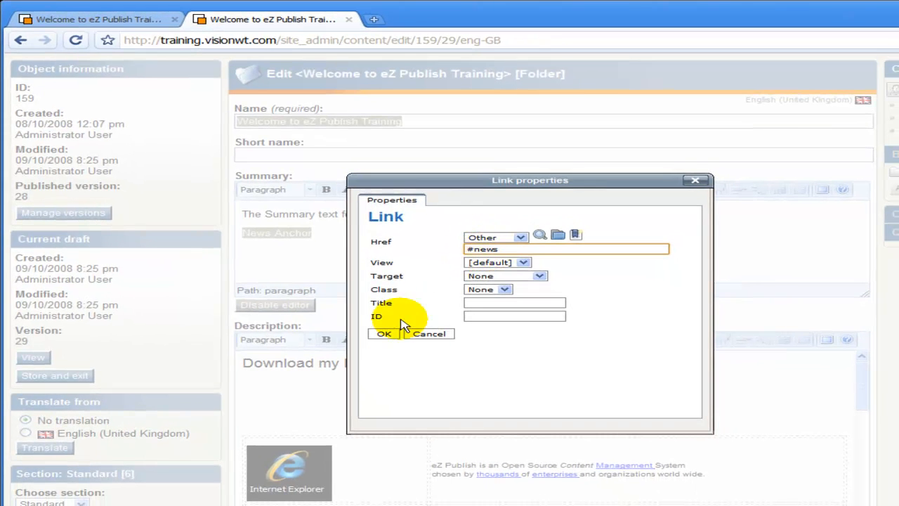
left_click(384, 334)
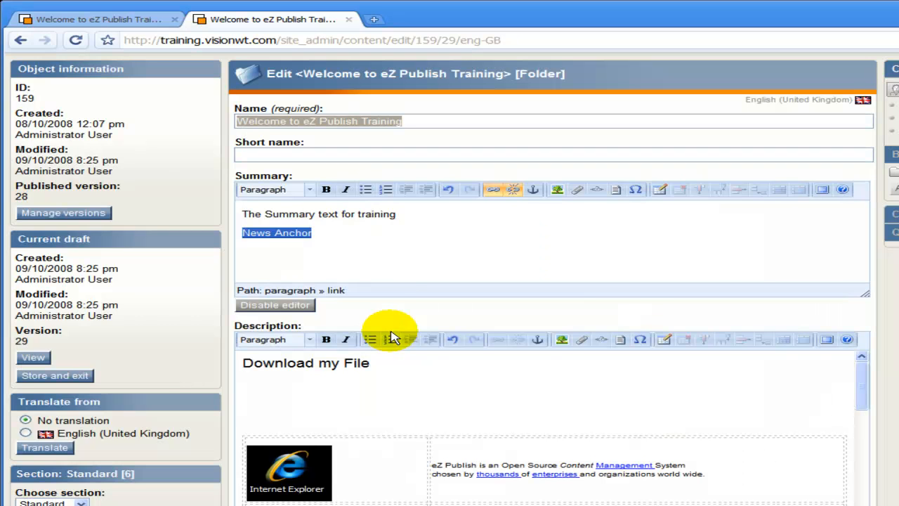
left_click(389, 250)
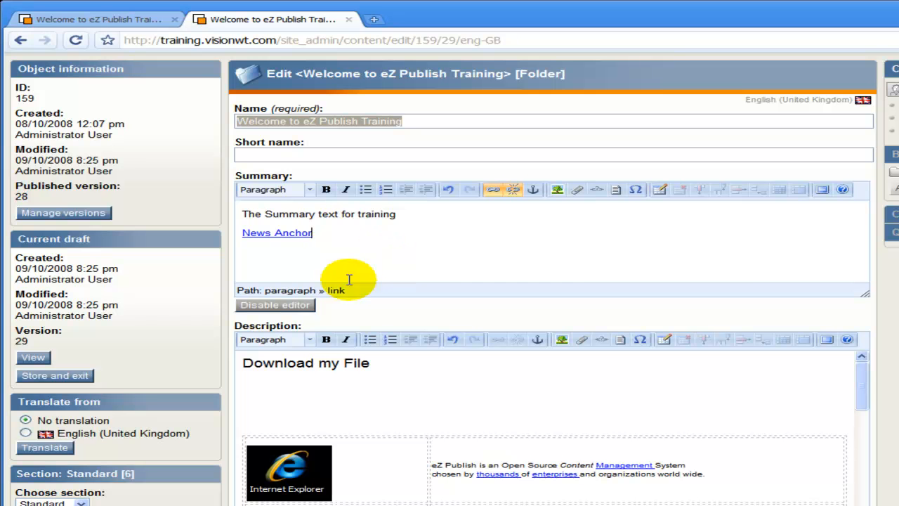
- Send the edited Training folder for publishing
scroll(223, 323, "down", 2)
scroll(224, 323, "down", 4)
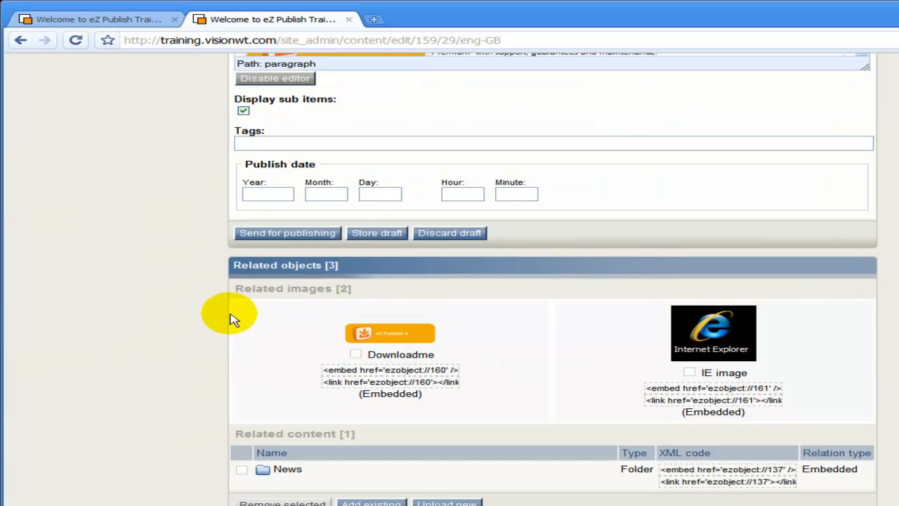
left_click(288, 234)
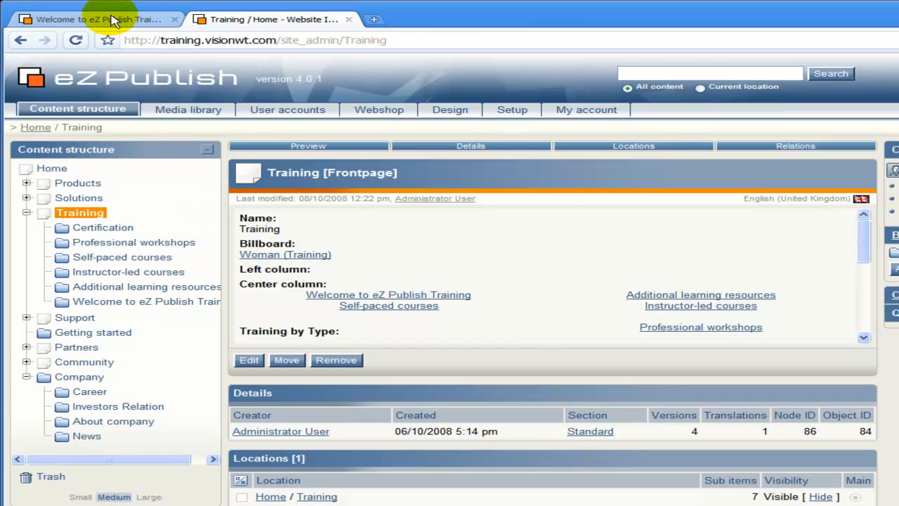
- Reload the public Training page and follow the News Anchor link to the News section
left_click(112, 21)
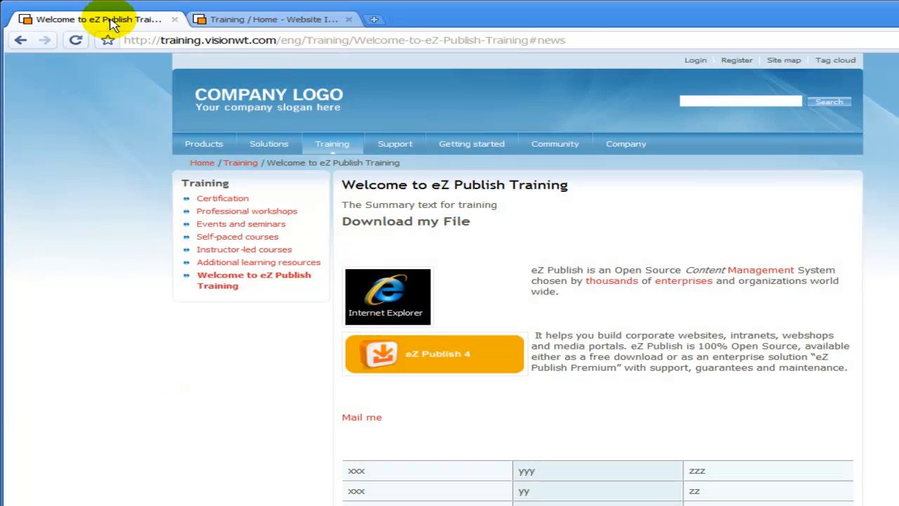
left_click(75, 40)
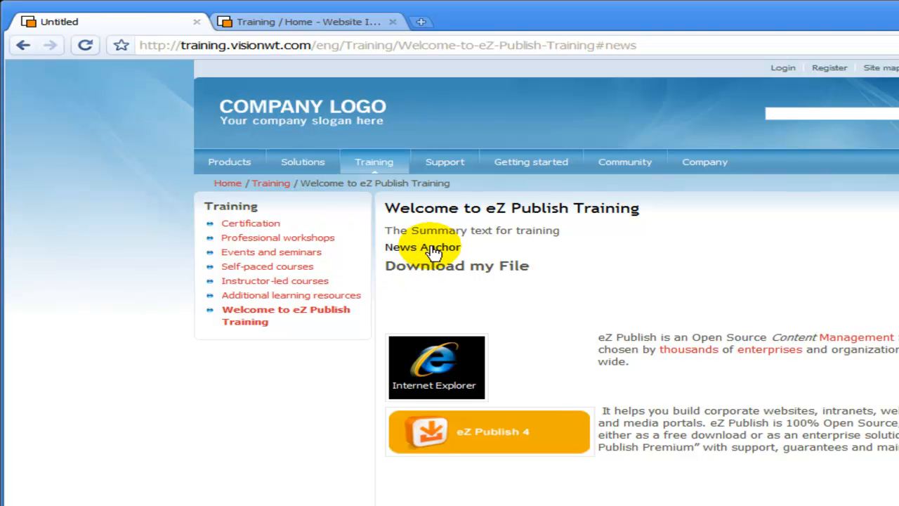
scroll(433, 252, "down", 5)
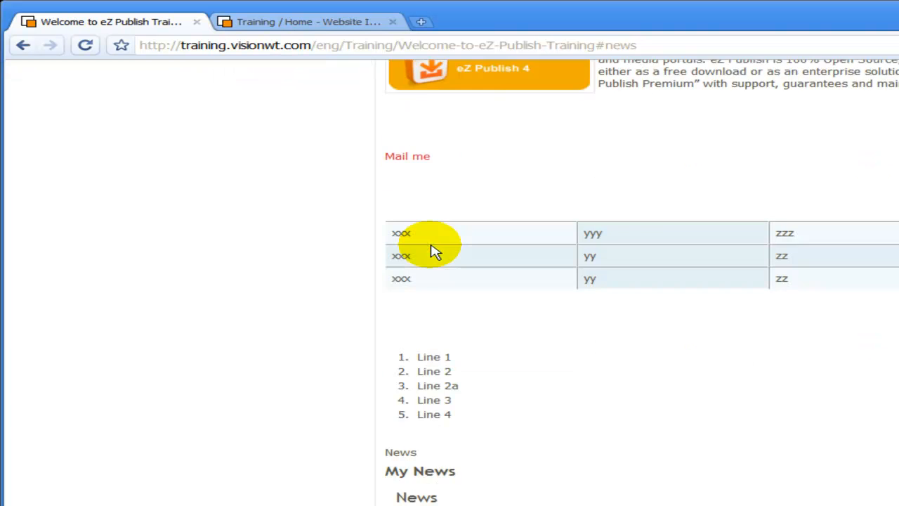
scroll(434, 252, "down", 2)
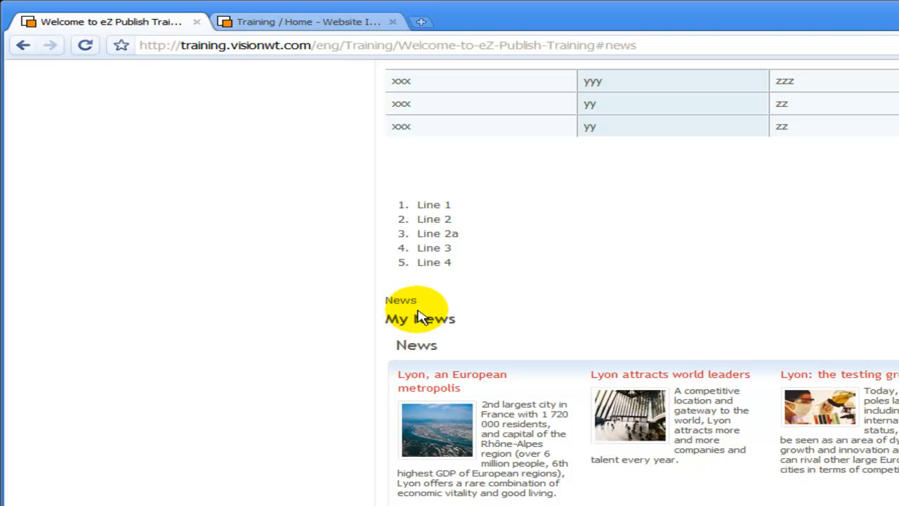
scroll(420, 309, "up", 7)
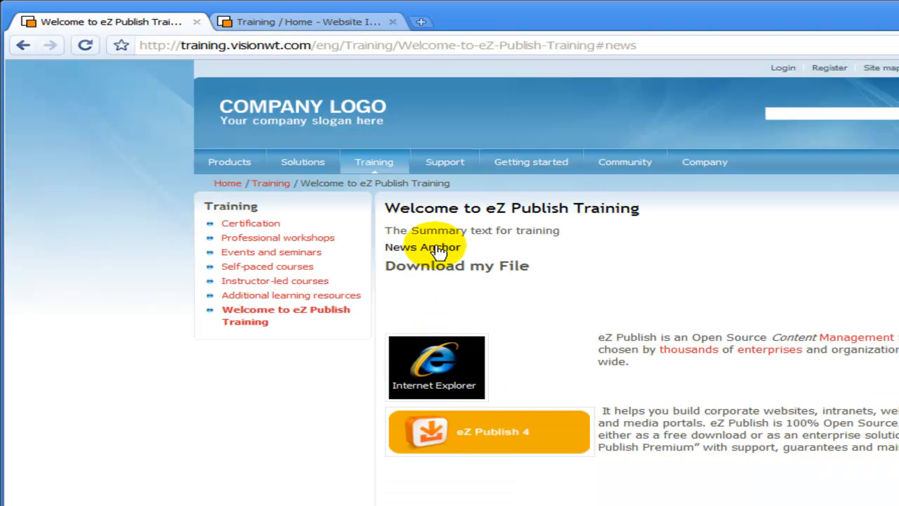
left_click(437, 249)
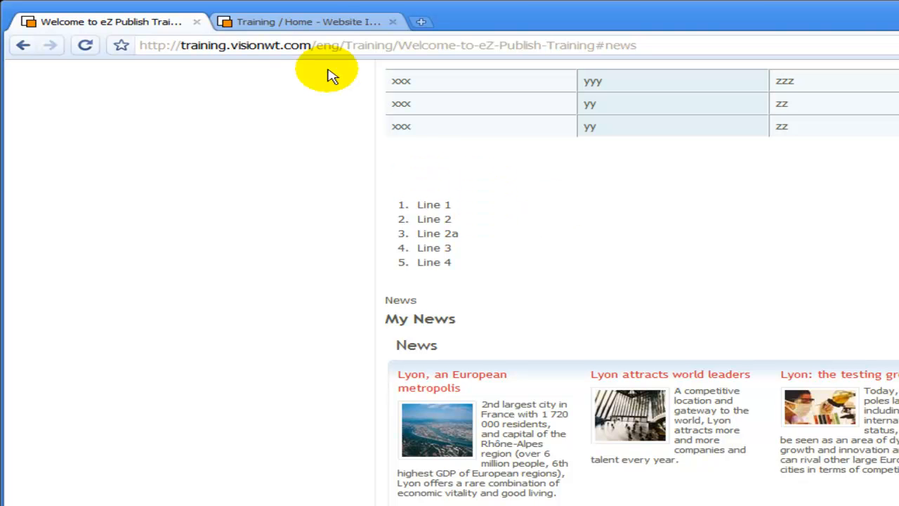
- Reopen the Welcome to eZ Publish Training folder for editing, caret below News Anchor in Summary
left_click(327, 23)
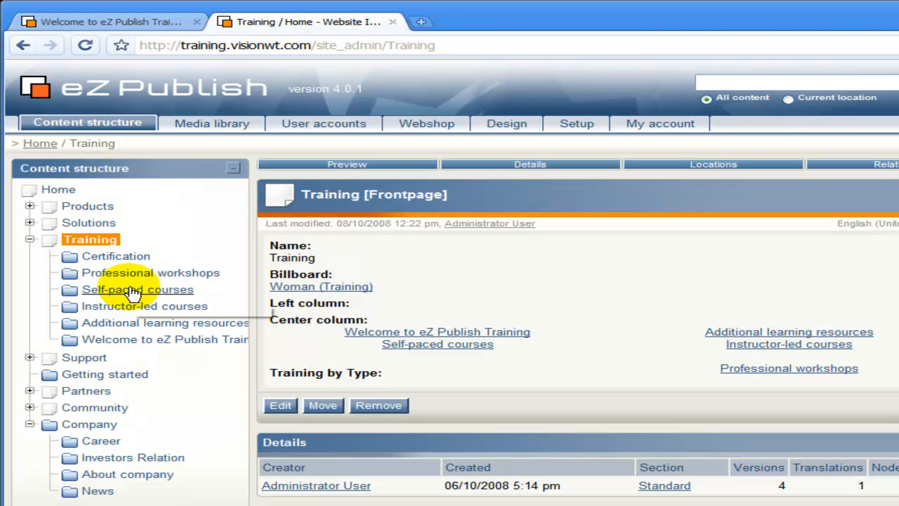
left_click(69, 341)
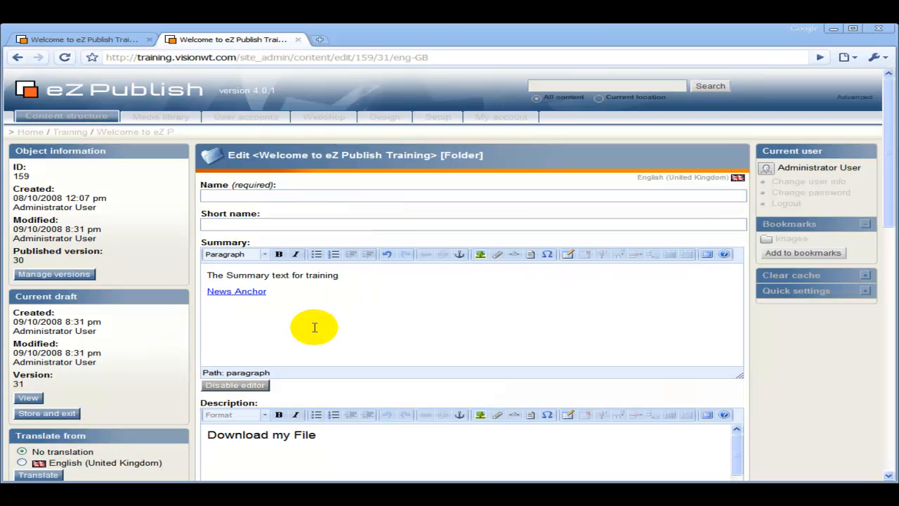
left_click(296, 318)
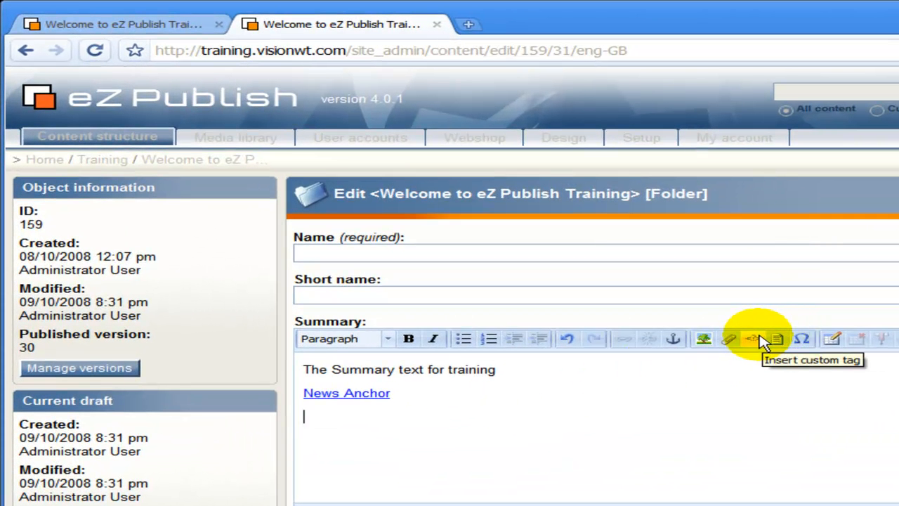
- Add a factbox custom tag titled 'My Information', aligned right, below the News Anchor link
left_click(760, 337)
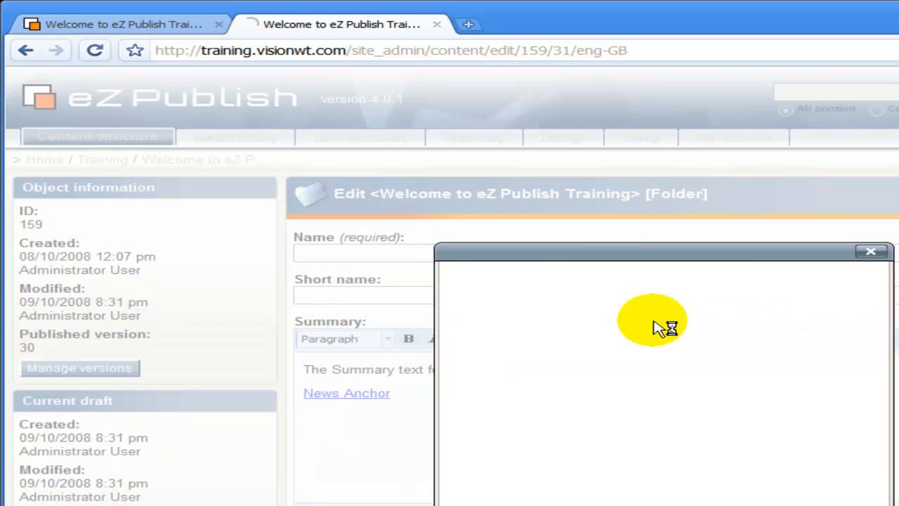
left_click(604, 321)
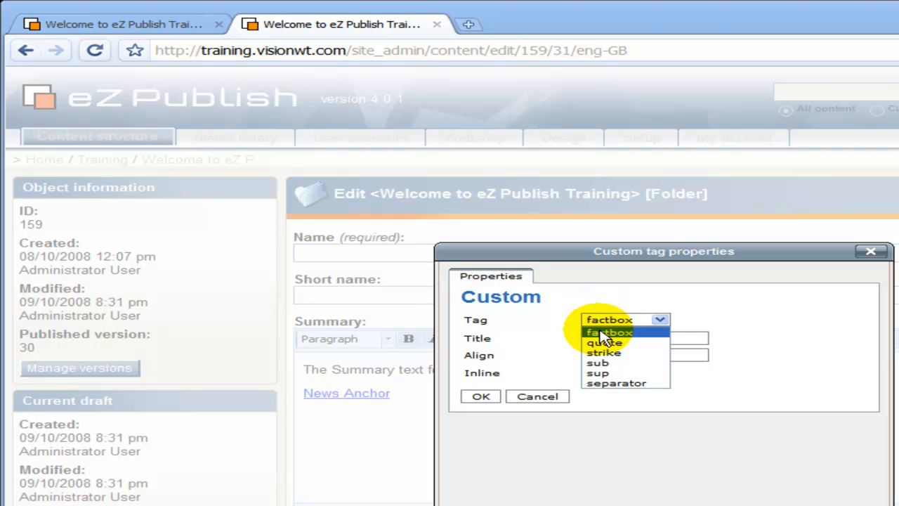
left_click(603, 333)
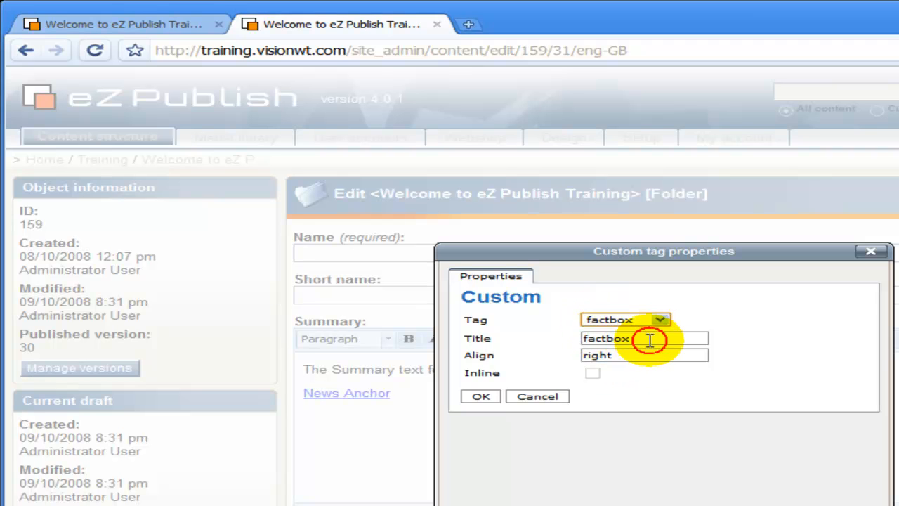
left_click(650, 339)
key("BackSpace")
key("BackSpace")
key("BackSpace")
key("BackSpace")
key("BackSpace")
key("BackSpace")
key("BackSpace")
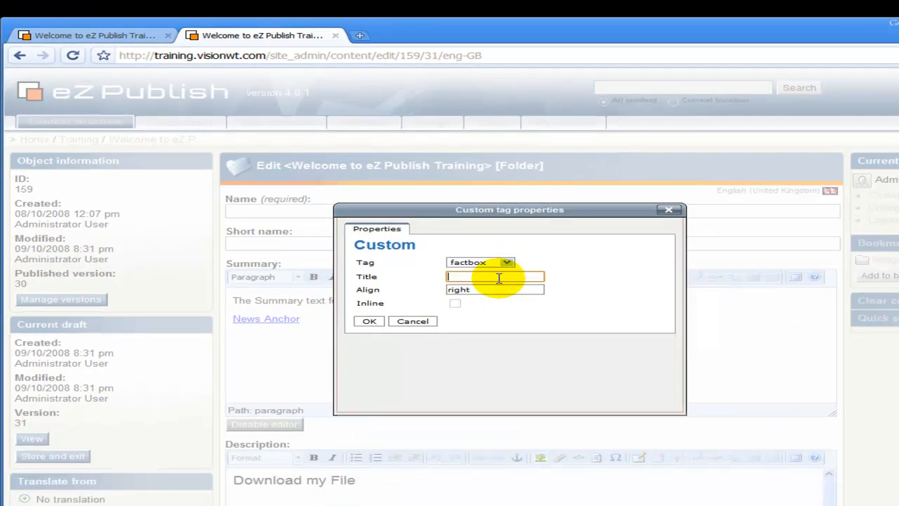
type("My Information")
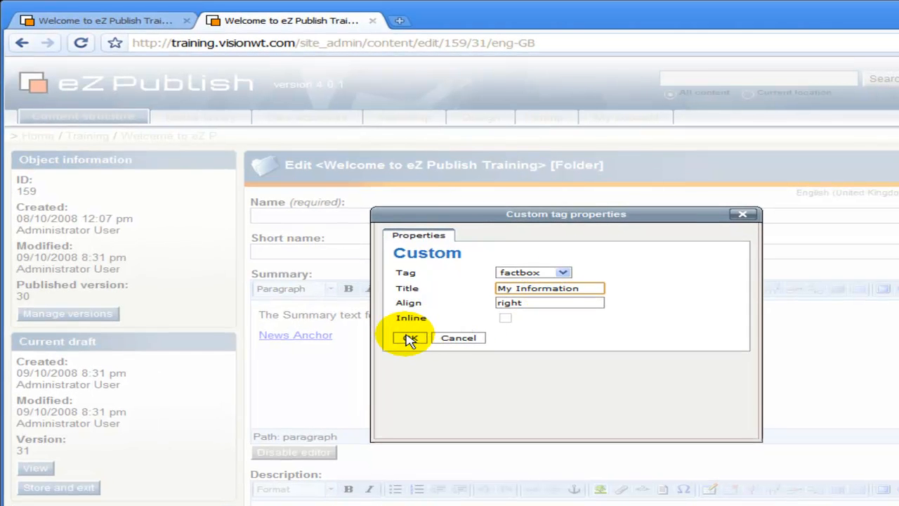
left_click(410, 338)
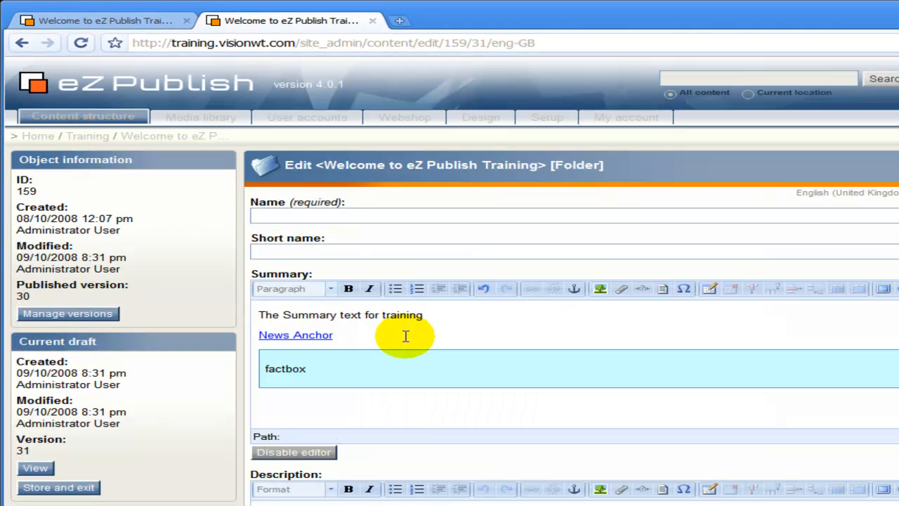
- Replace the factbox placeholder text with 'This is the great training page'
double_click(285, 369)
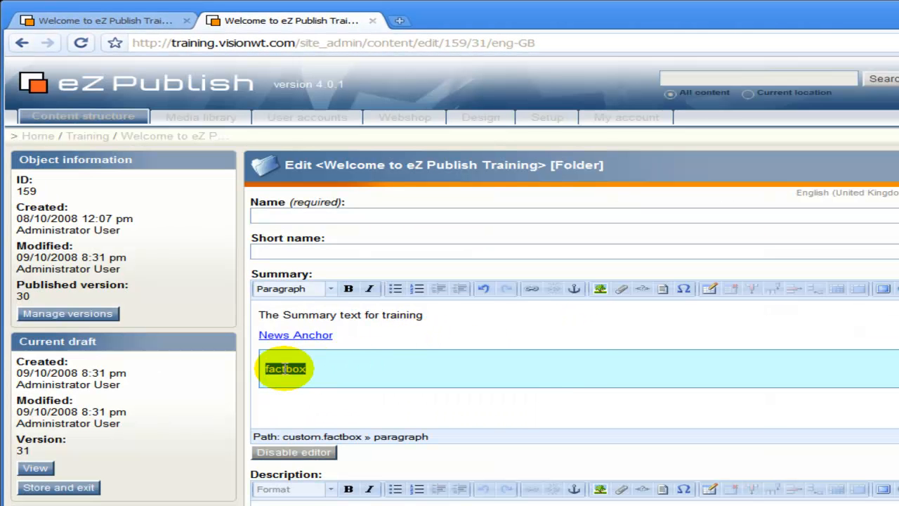
type("This")
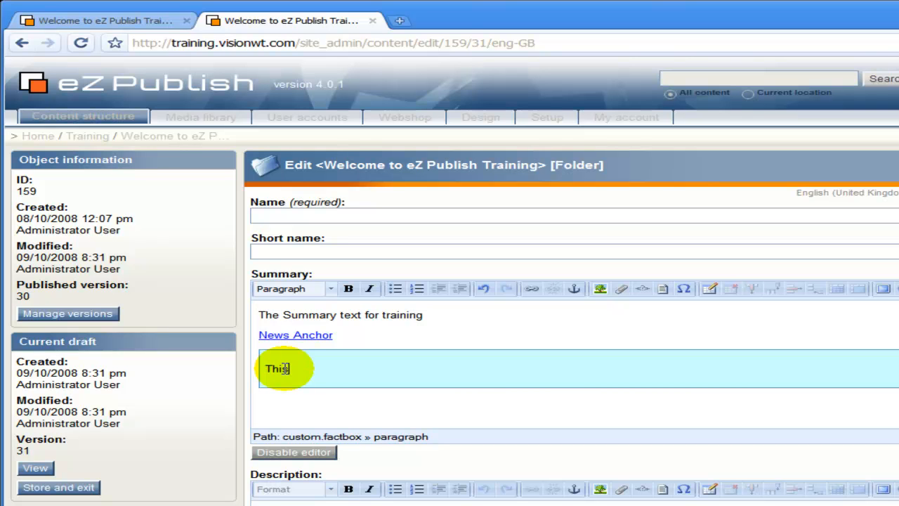
type(" is the great traini")
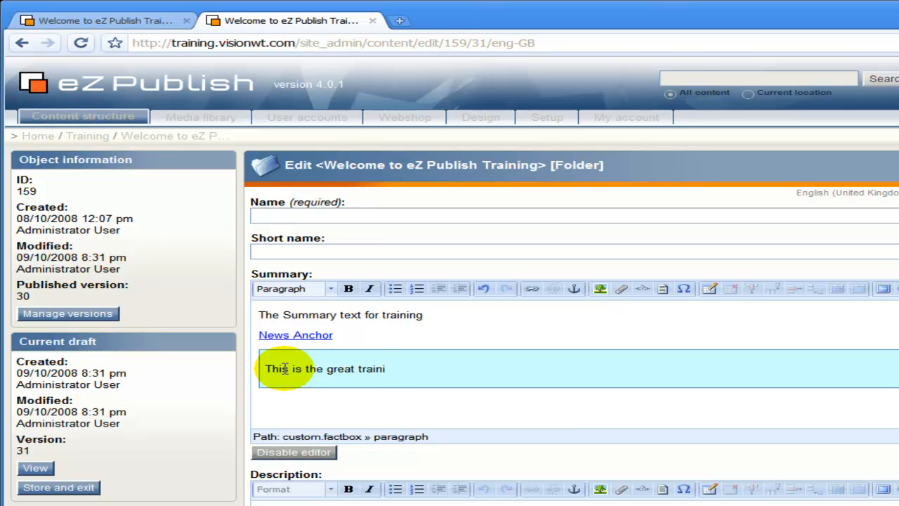
type("ng page")
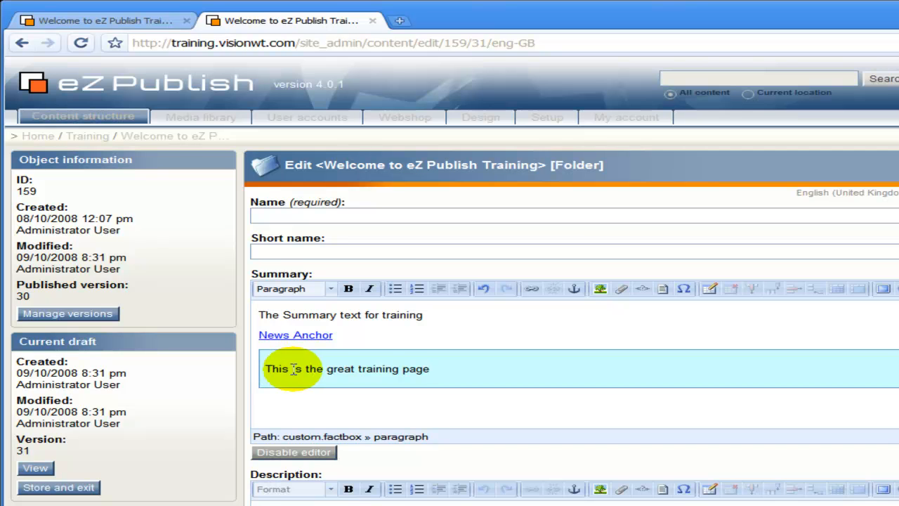
scroll(231, 375, "down", 6)
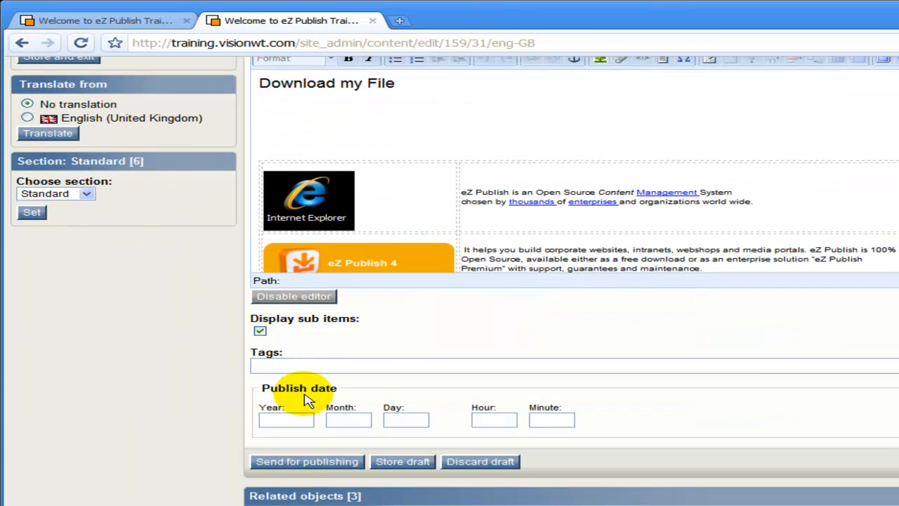
- Publish the folder, check the right-aligned factbox, and return to the admin Training page
left_click(310, 463)
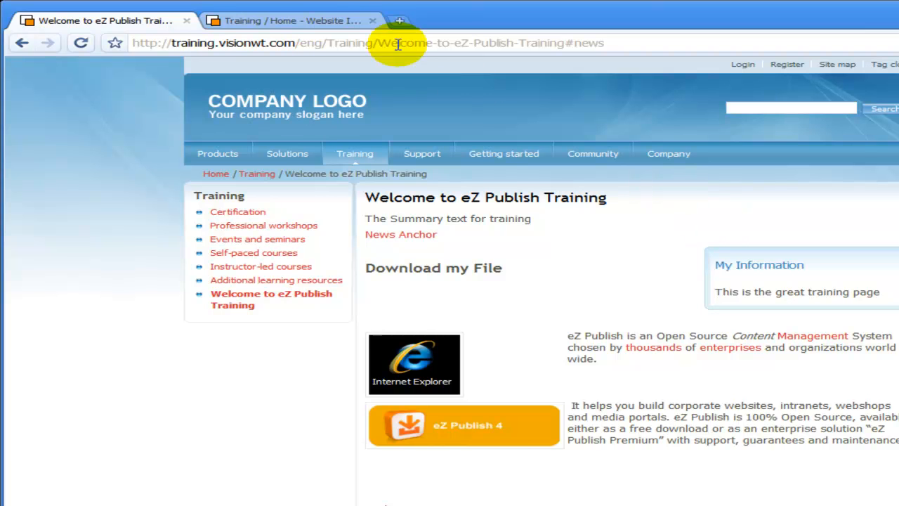
left_click(320, 23)
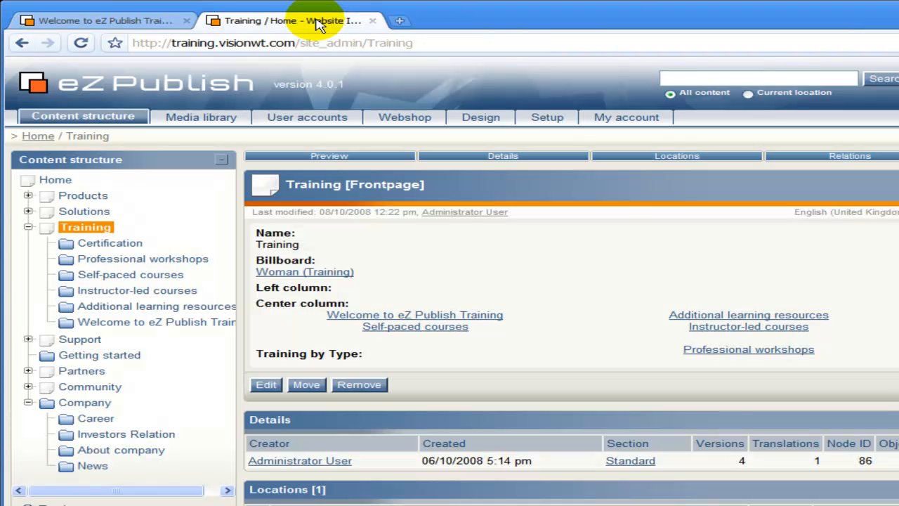
- Choose Edit for the Welcome to eZ Publish Training folder in the content tree
left_click(68, 324)
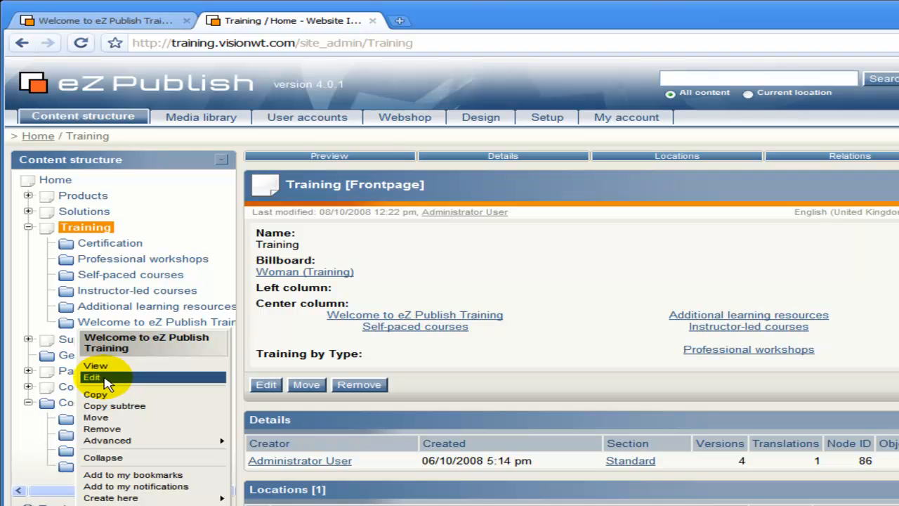
left_click(106, 378)
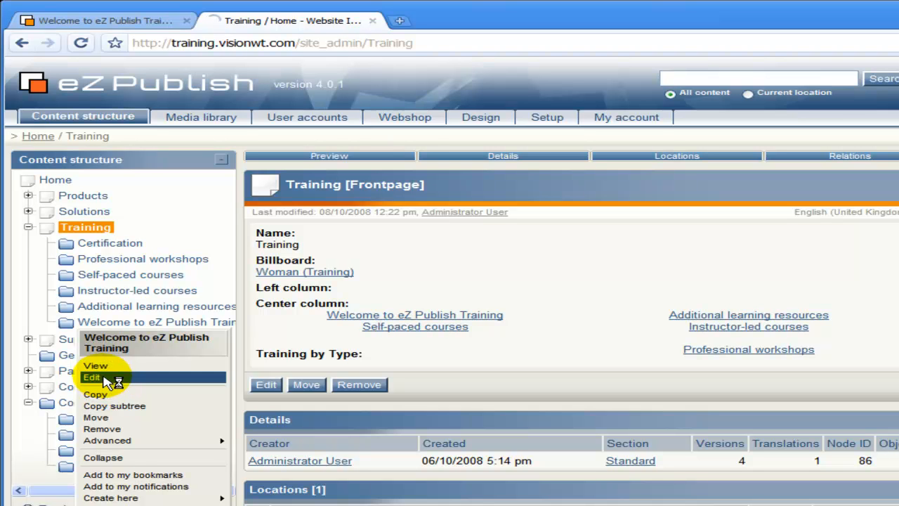